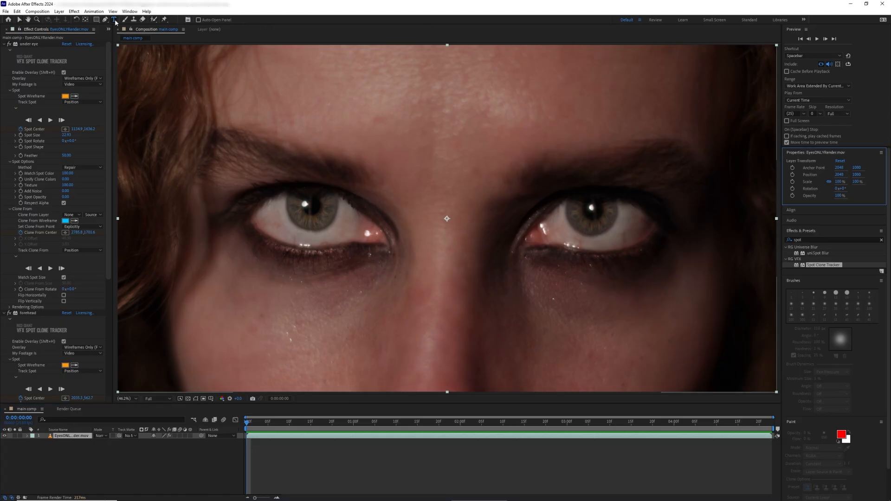
Create a text layer between the eyebrows with the character N in the Bamum Symbols 1 font, enlarged and filled black
click(450, 178)
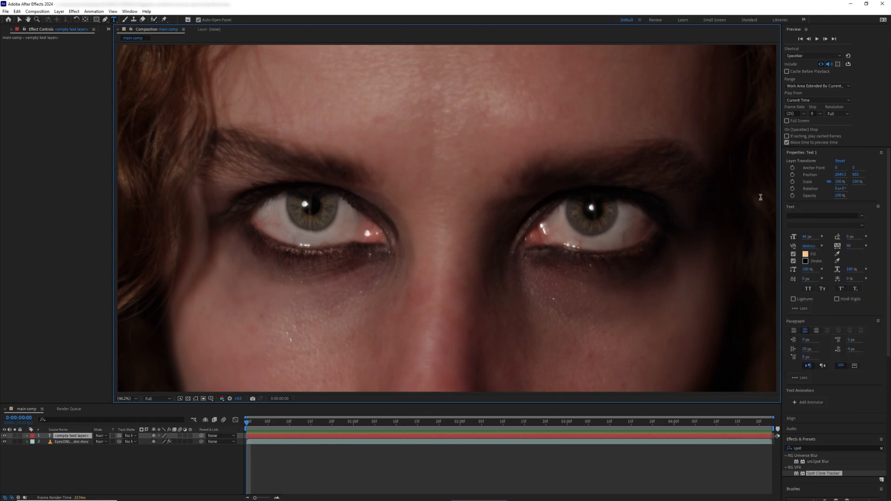
click(824, 217)
text(bamu)
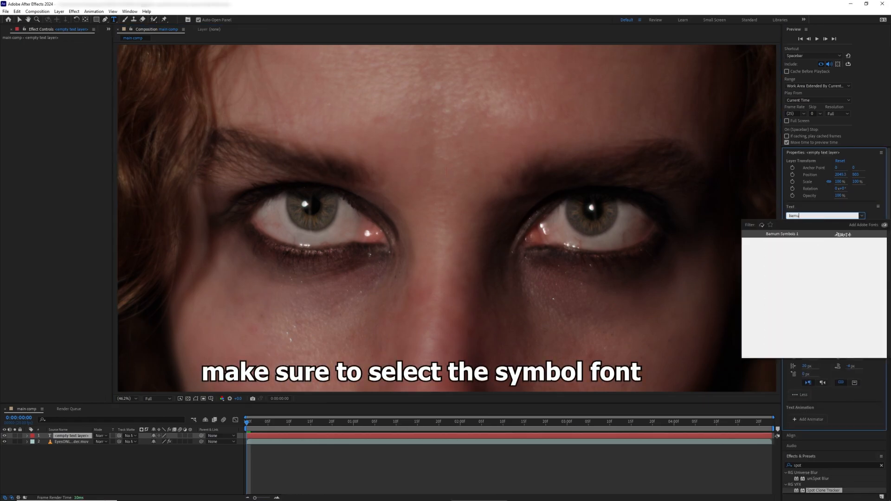
click(785, 236)
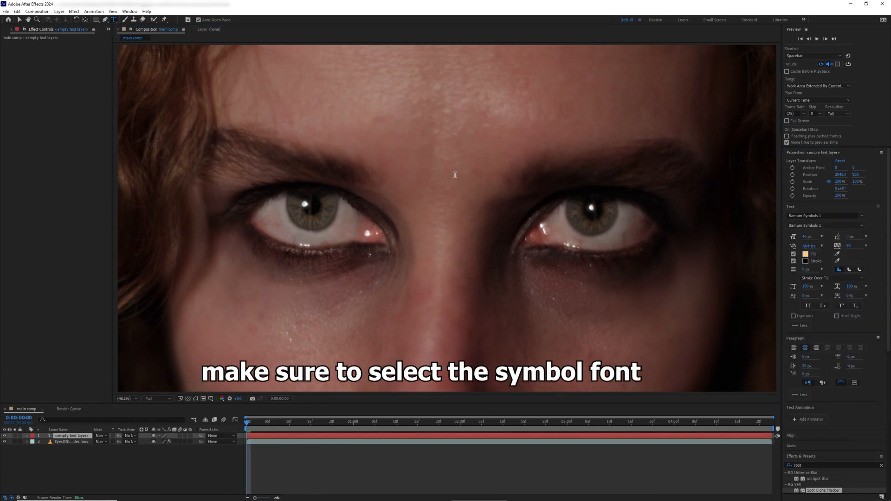
text(N)
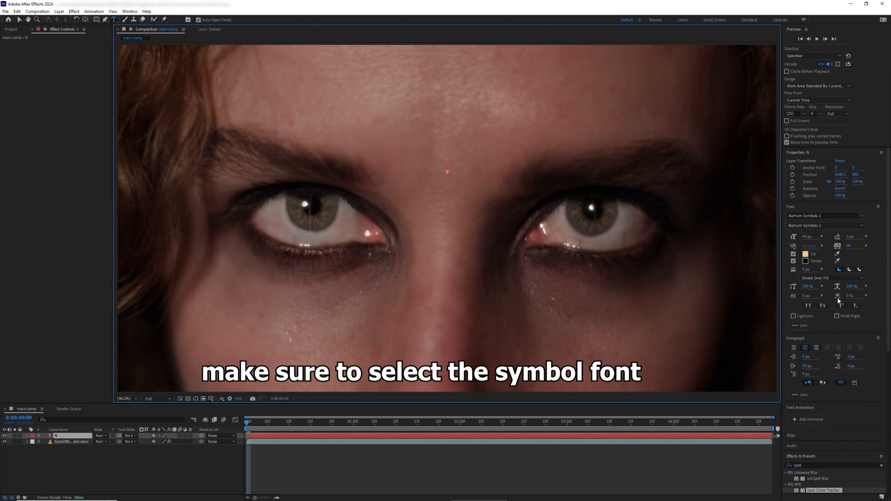
click(805, 255)
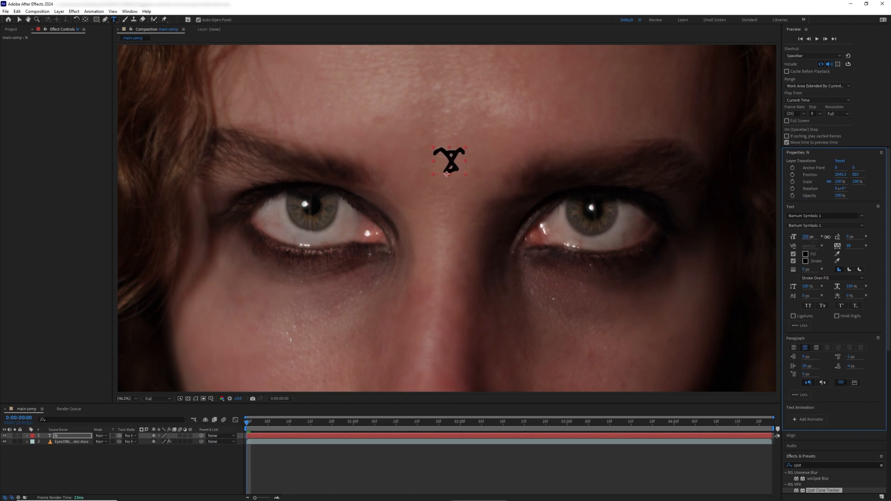
Add separate symbol text layers: M on the nose bridge, S and a ring symbol on the forehead, and V on the nose
click(85, 436)
click(447, 258)
text(M)
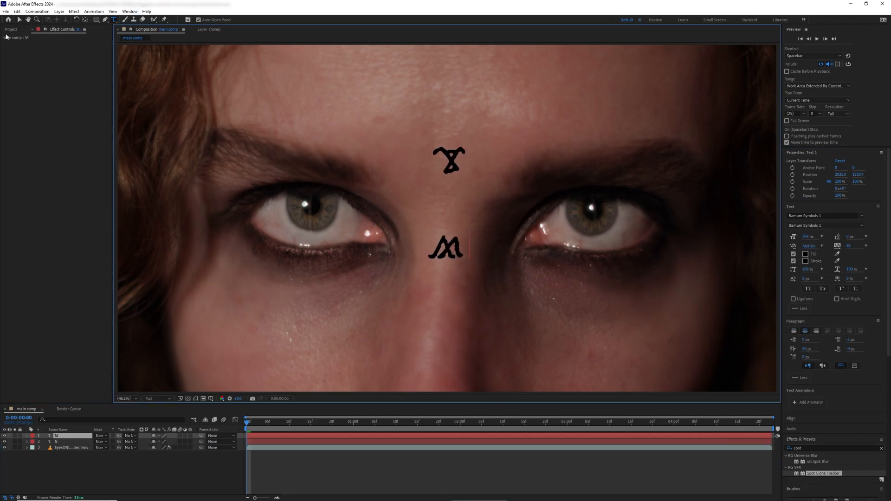
click(368, 126)
text(S)
click(483, 122)
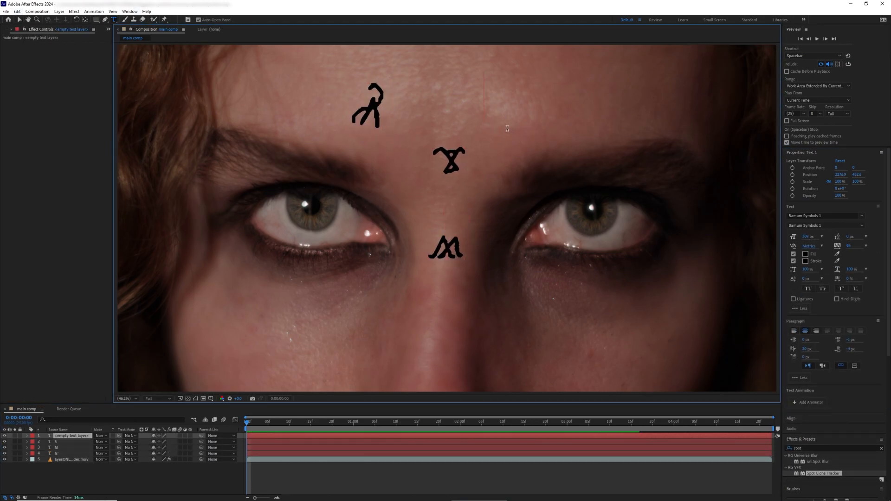
click(422, 305)
text(V)
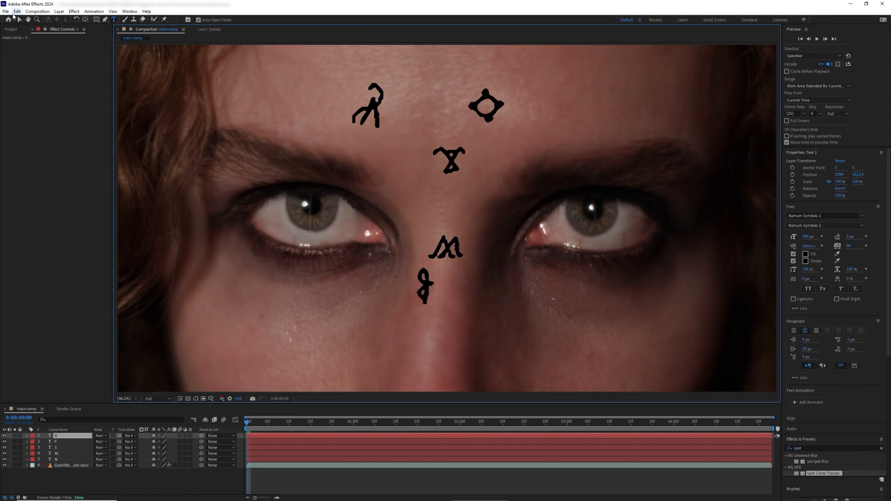
Add separate symbol text layers for Y, Z and X across the forehead
click(515, 164)
text(Y)
click(313, 107)
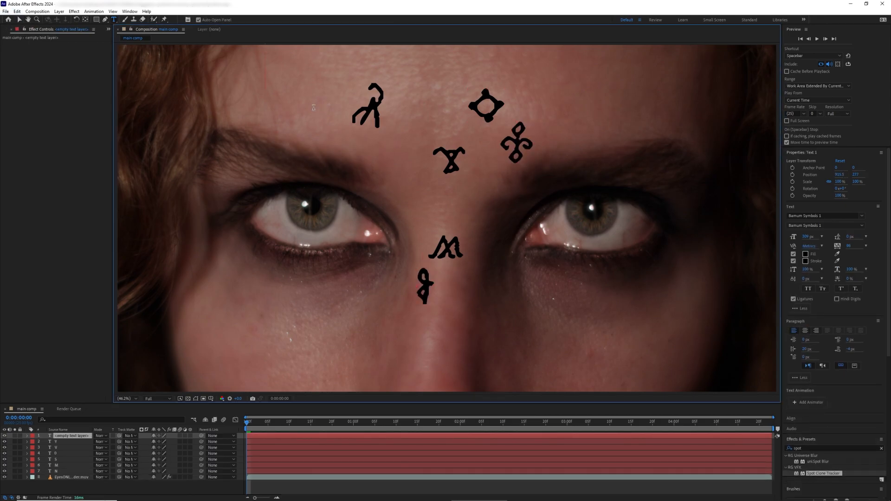
click(19, 20)
click(114, 19)
click(559, 96)
text(X)
click(19, 20)
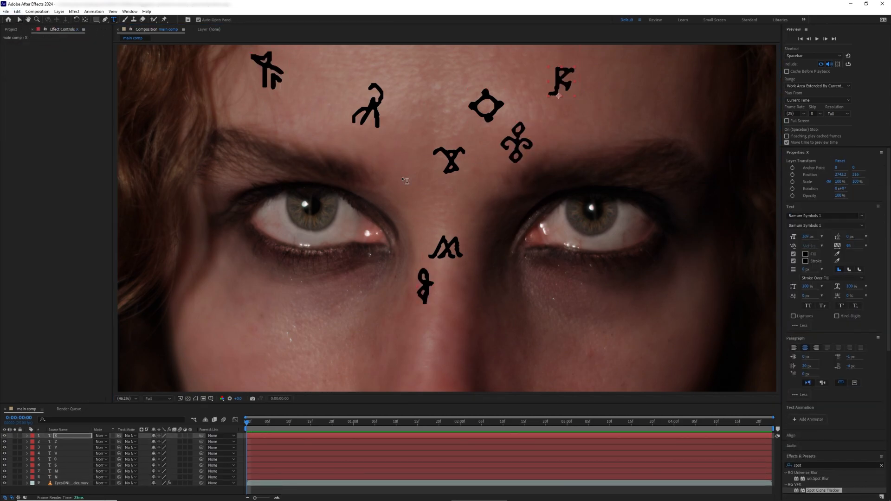
Add symbol text layers for i beside the N symbol and 3 in the middle of the forehead
click(114, 19)
click(402, 178)
text(i)
click(19, 20)
click(114, 19)
click(422, 104)
text(3)
click(19, 20)
Add symbol text layers for e on the cheek below the left eye and K high on the right side of the forehead
click(114, 19)
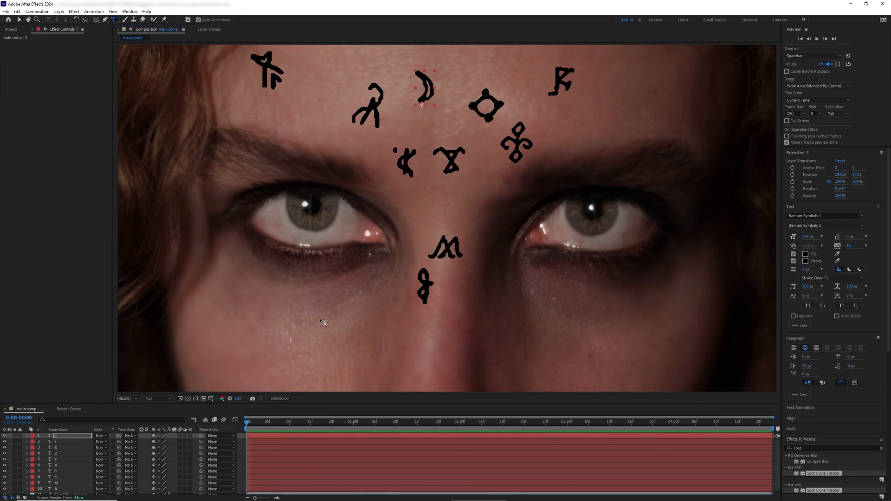
click(319, 321)
text(e)
click(19, 20)
click(114, 19)
click(613, 89)
text(K)
click(19, 20)
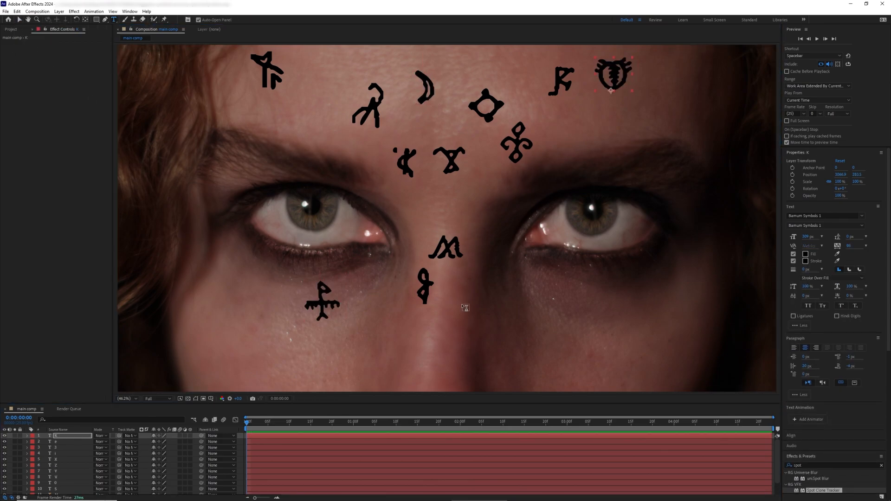
Add a symbol text layer for v on the nose beside the V symbol
click(114, 19)
click(466, 304)
text(v)
click(19, 20)
Place the X and S symbols side by side under the left eye and move M under the right eye
drag(273, 78, 285, 312)
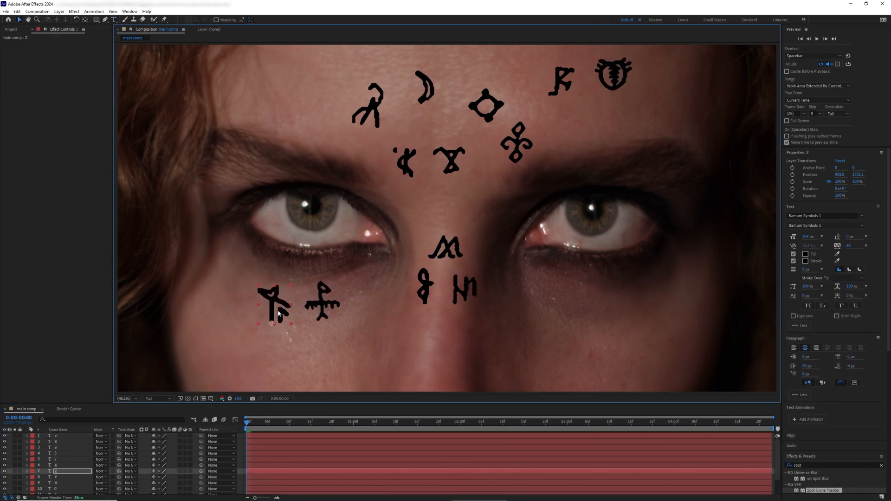
scroll(60, 471, down, 3)
click(58, 474)
drag(361, 106, 412, 224)
scroll(63, 449, up, 3)
click(61, 442)
click(59, 454)
click(59, 448)
drag(563, 80, 271, 304)
drag(285, 303, 400, 117)
click(59, 462)
drag(447, 251, 557, 305)
Move the V symbol up to the nose bridge and the v symbol up beside the left eyebrow
click(62, 439)
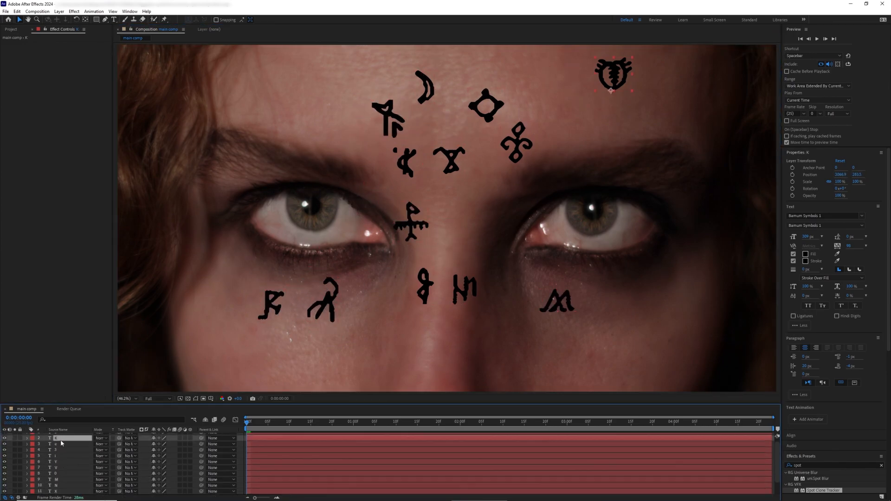
drag(406, 163, 467, 164)
click(58, 489)
click(59, 475)
click(59, 462)
scroll(59, 457, up, 3)
click(59, 472)
drag(425, 286, 453, 235)
click(60, 436)
drag(464, 290, 423, 149)
Place Z beside the N symbol under the right eye and move M above the right eyebrow
scroll(55, 477, down, 3)
click(60, 479)
drag(387, 117, 606, 305)
click(60, 485)
click(59, 462)
drag(467, 164, 642, 126)
Move the remaining forehead and nose symbols into a cluster above the right eyebrow
click(59, 455)
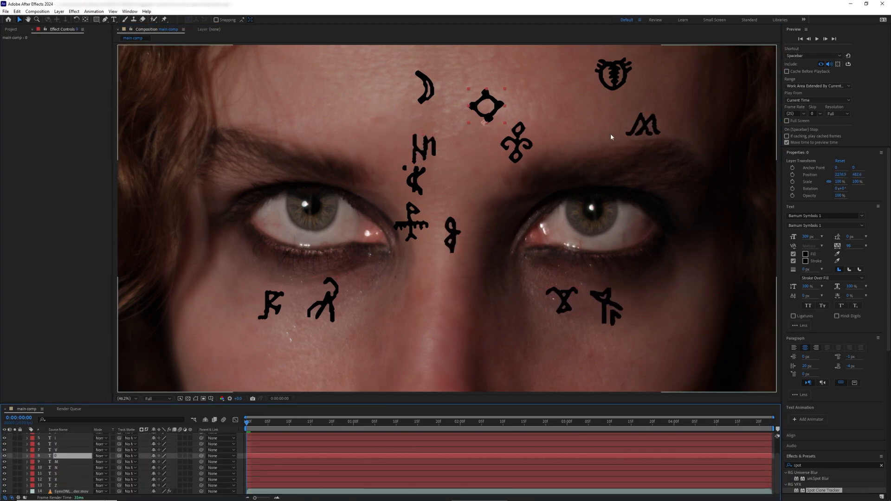
drag(486, 116, 666, 109)
drag(452, 234, 616, 122)
drag(517, 143, 668, 146)
drag(414, 180, 592, 154)
drag(426, 88, 574, 93)
drag(411, 225, 601, 80)
drag(614, 75, 644, 69)
drag(413, 155, 570, 130)
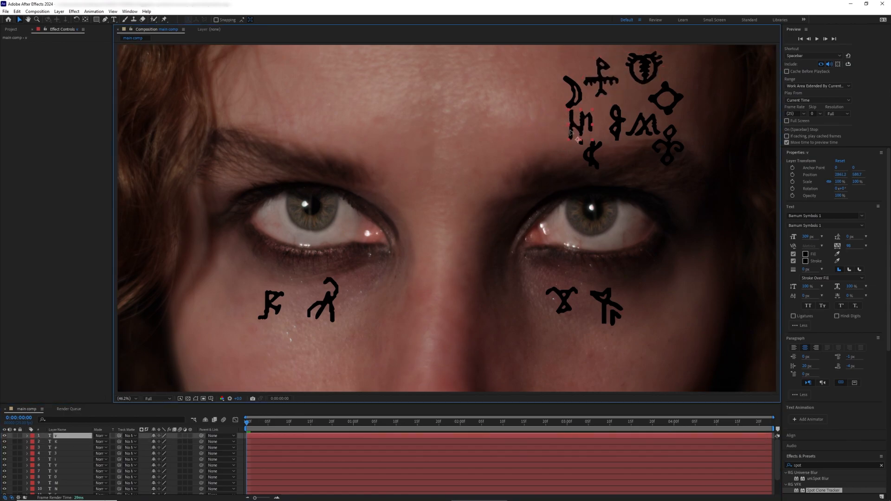
Bring the M, ring and V symbols to the centre of the forehead and shift Y slightly up within the cluster
drag(645, 123, 444, 128)
drag(666, 110, 445, 103)
drag(616, 132, 484, 100)
drag(669, 147, 627, 116)
Line up the e, M and 3 symbols as the lowest row on the forehead and set the ring symbol above M
click(62, 457)
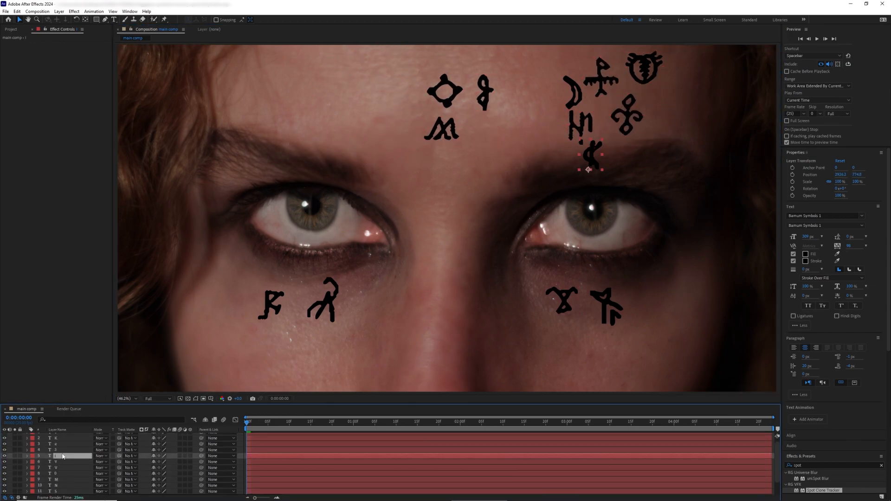
drag(601, 80, 398, 128)
drag(575, 92, 482, 146)
drag(442, 130, 446, 147)
click(65, 443)
scroll(65, 442, up, 1)
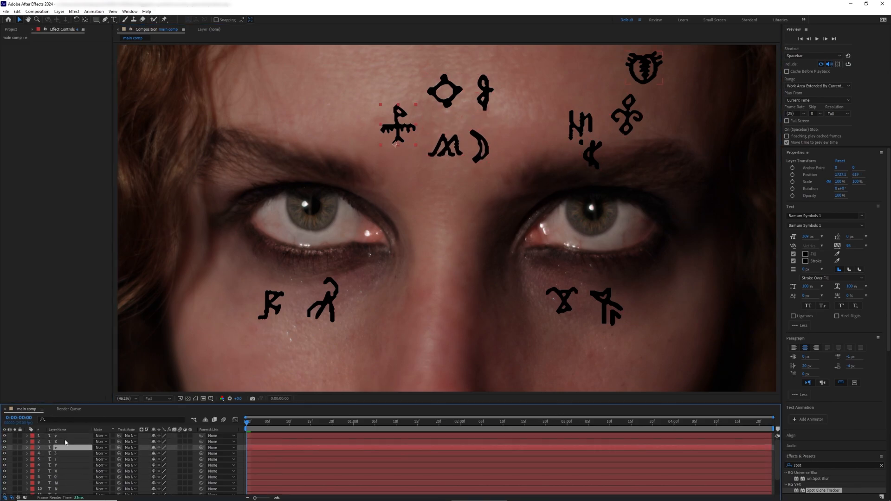
drag(398, 127, 407, 149)
drag(446, 102, 446, 120)
Complete the middle forehead row by placing V and i on either side of the ring symbol
click(64, 453)
click(63, 447)
drag(485, 94, 477, 111)
scroll(67, 469, down, 1)
scroll(67, 468, up, 1)
drag(590, 155, 406, 109)
Form the uppermost forehead row from the v, K and Y symbols to complete a three-by-three grid
click(64, 441)
drag(644, 69, 444, 68)
click(64, 436)
drag(575, 132, 402, 75)
click(63, 465)
drag(627, 115, 483, 67)
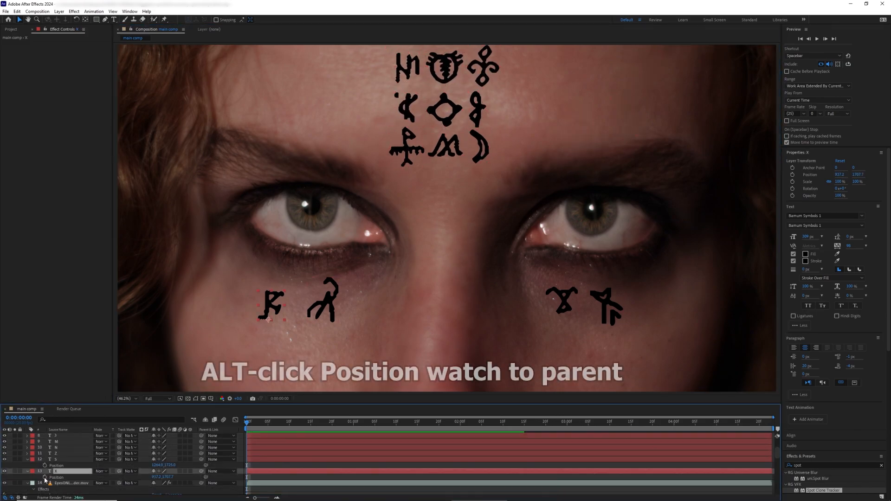
Link the Position of the X and S layers by expression to the Spot Center of the footage's under eye effect
alt+click(45, 477)
drag(101, 494, 88, 484)
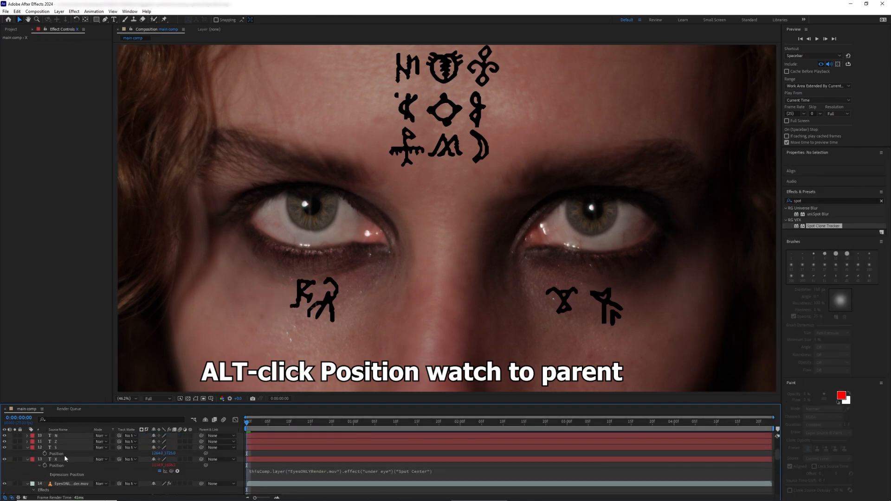
click(63, 449)
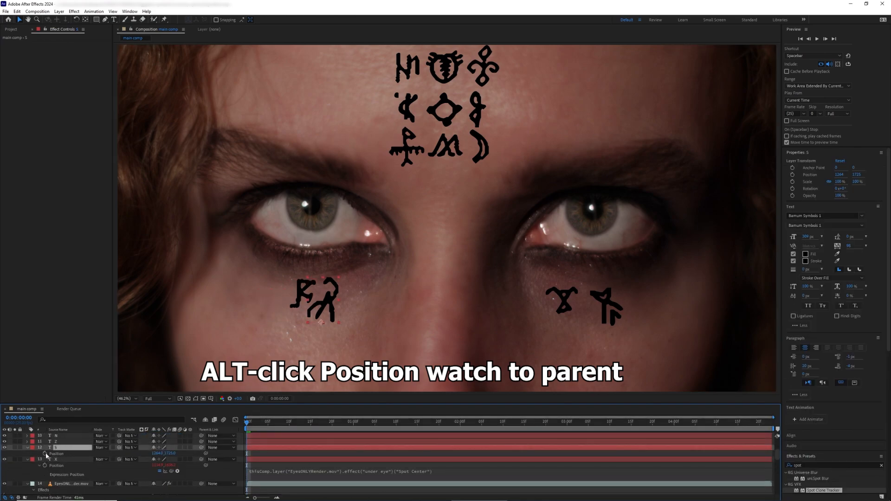
alt+click(46, 454)
drag(172, 460, 77, 456)
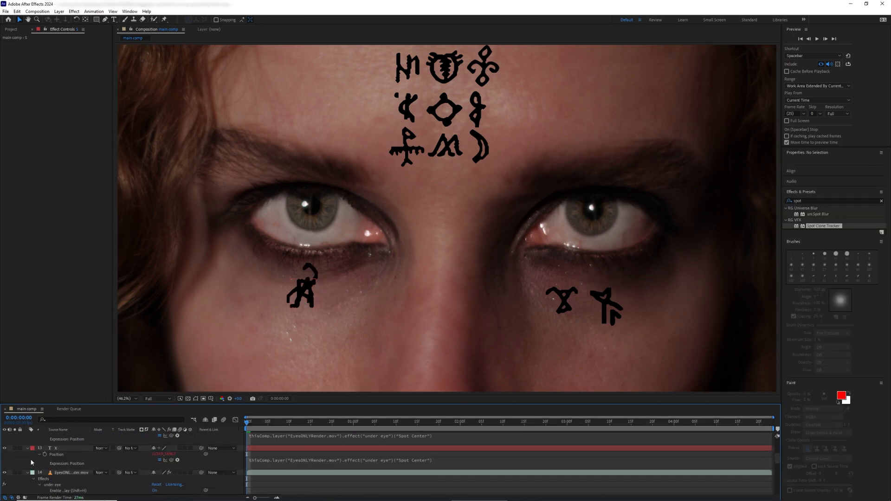
Link the Position of the Z and N layers by expression to the under eye effect's Clone From Center
scroll(27, 452, up, 3)
alt+click(45, 466)
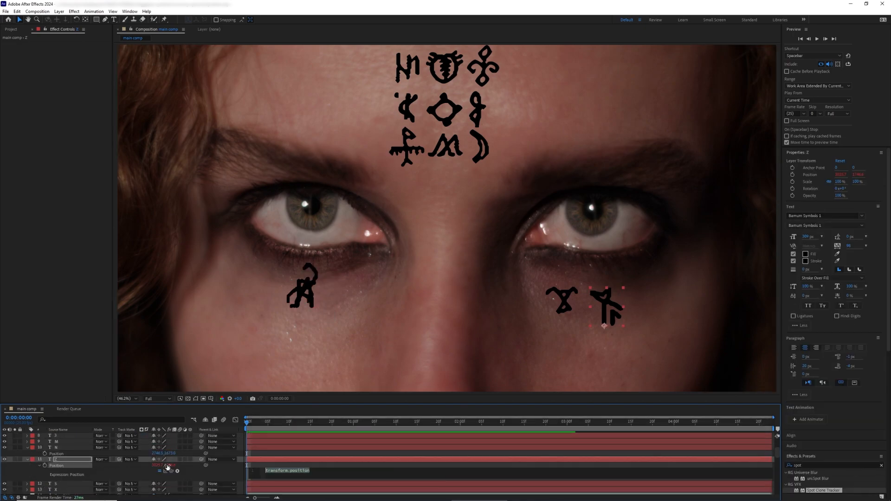
mouse_move(113, 491)
mouse_down()
mouse_move(70, 491)
mouse_move(84, 481)
mouse_up()
scroll(65, 460, up, 3)
click(65, 465)
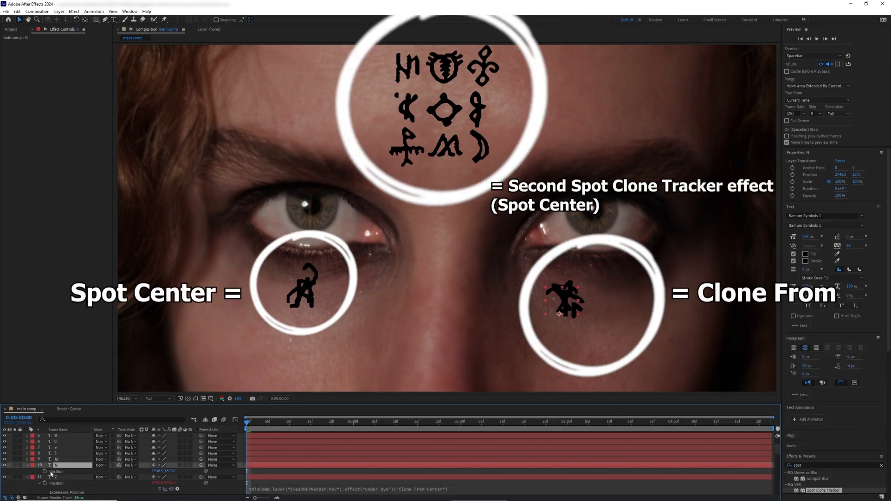
alt+click(44, 472)
mouse_move(93, 495)
mouse_down()
mouse_move(82, 493)
mouse_move(85, 479)
mouse_up()
click(36, 468)
Reveal the Position of the nine forehead symbol layers and link M's Position by expression to the forehead effect's Spot Center
scroll(56, 464, up, 4)
click(62, 483)
shift+click(62, 437)
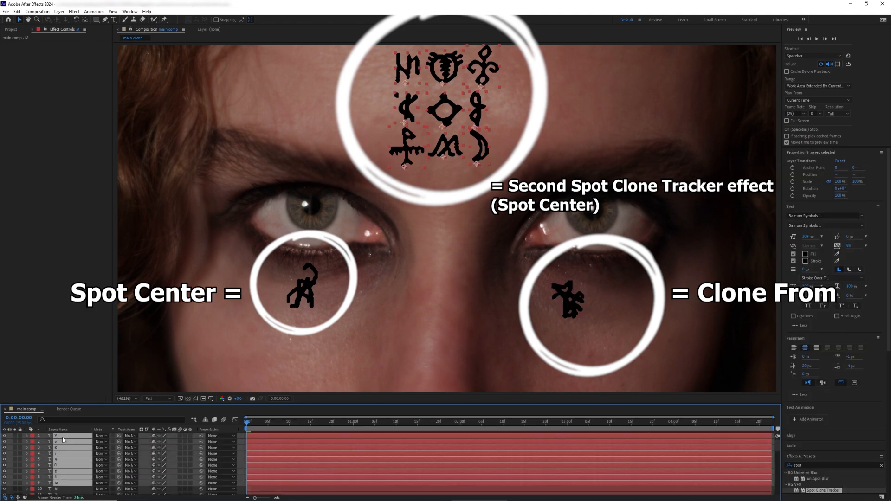
key(p)
alt+click(45, 480)
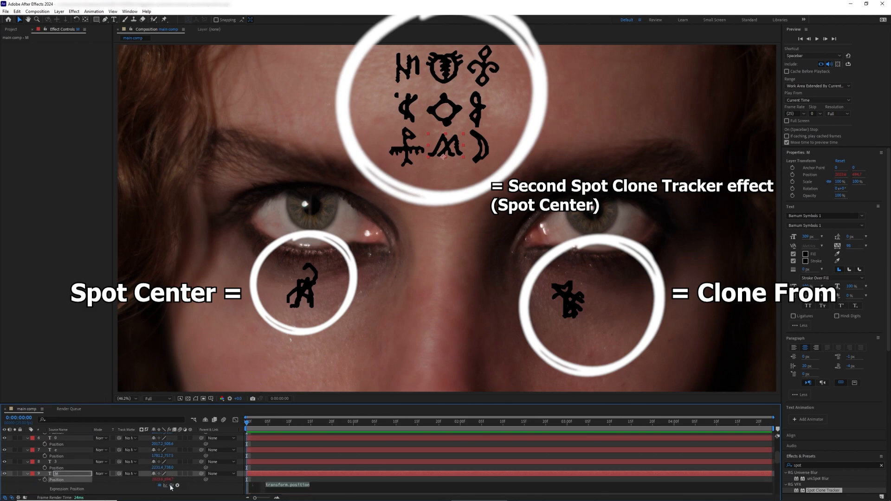
mouse_move(97, 493)
mouse_down()
mouse_move(75, 469)
mouse_move(84, 447)
mouse_up()
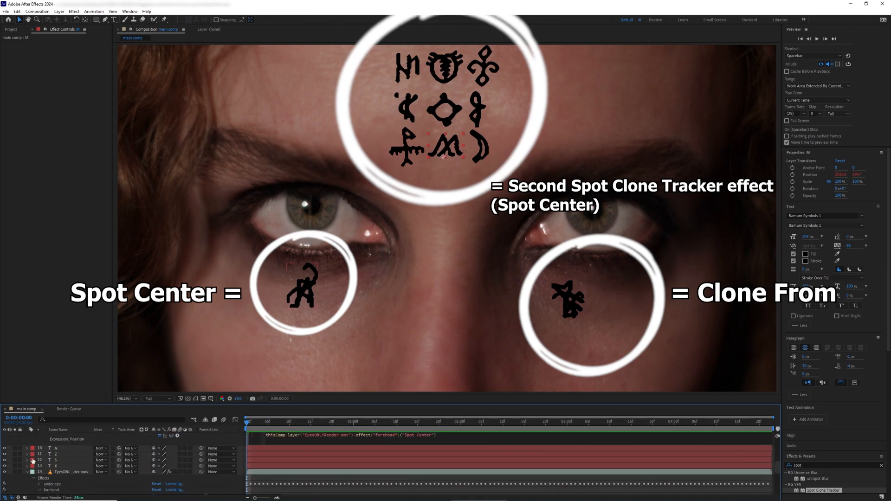
click(39, 445)
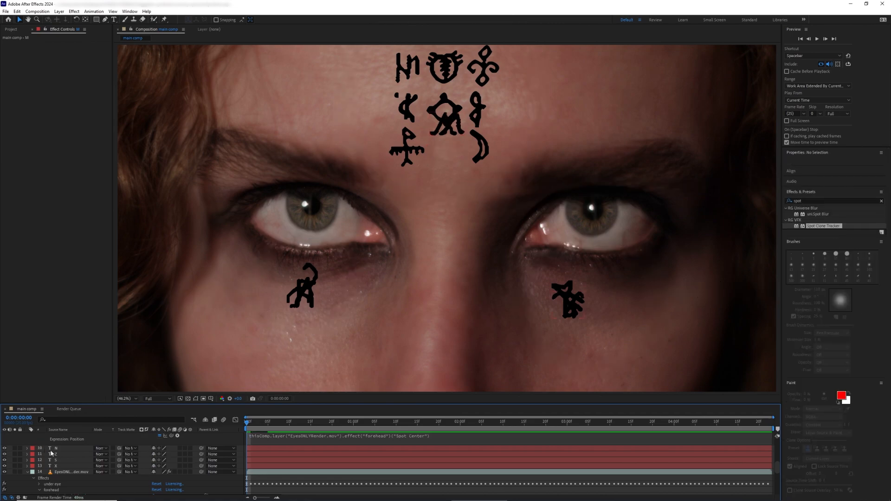
Link the Position of the 3 layer and the symbol layer above it to the forehead effect's Spot Center
scroll(67, 460, up, 2)
click(65, 450)
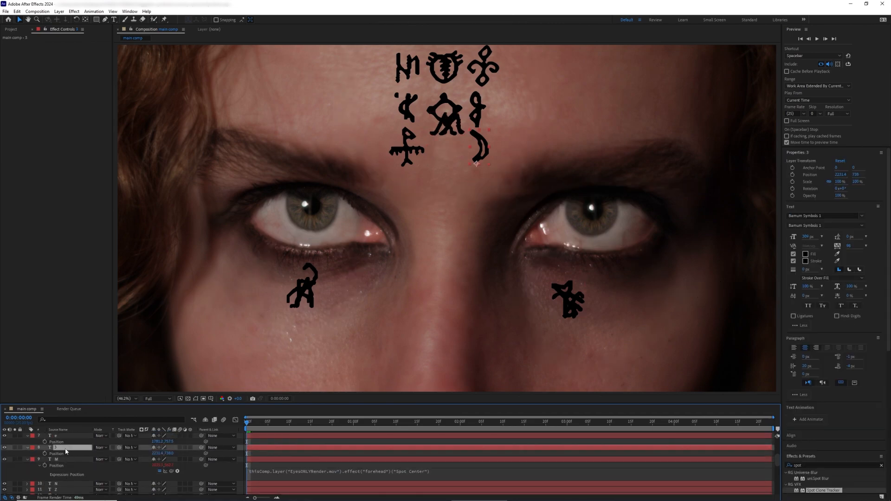
alt+click(45, 454)
drag(171, 459, 85, 446)
click(56, 468)
scroll(64, 452, up, 1)
alt+click(45, 453)
drag(171, 460, 79, 485)
Link the Position of the remaining forehead symbol layers to the forehead effect's Spot Center
alt+click(44, 454)
alt+click(45, 469)
drag(172, 475, 80, 486)
alt+click(45, 456)
click(68, 470)
alt+click(44, 465)
alt+click(44, 453)
drag(171, 460, 80, 486)
alt+click(45, 441)
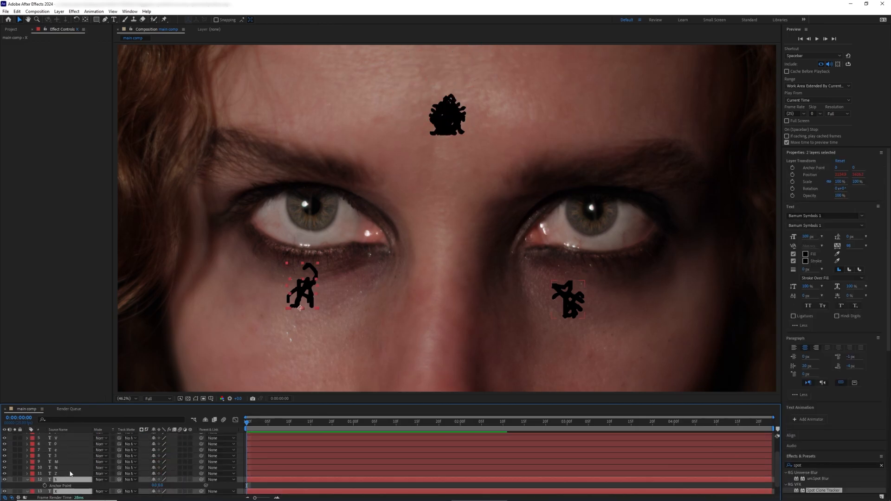
Reveal the Anchor Point of the S and X layers and offset it to separate the two symbols below the eye
key(a)
click(166, 474)
drag(162, 473, 141, 475)
drag(155, 474, 18, 445)
Reveal the Anchor Point of the Z and N layers and of the nine forehead symbol layers
click(62, 462)
shift+click(60, 456)
key(a)
scroll(66, 445, up, 1)
click(66, 439)
shift+click(65, 467)
key(a)
Offset the Anchor Points of the forehead symbol layers to spread them into a three-by-three grid
drag(160, 450, 243, 460)
scroll(75, 445, up, 1)
drag(111, 451, 104, 450)
drag(160, 444, 111, 451)
scroll(70, 456, up, 1)
scroll(74, 453, up, 1)
click(78, 473)
click(78, 462)
scroll(77, 462, up, 1)
click(78, 457)
key(ctrl+Up)
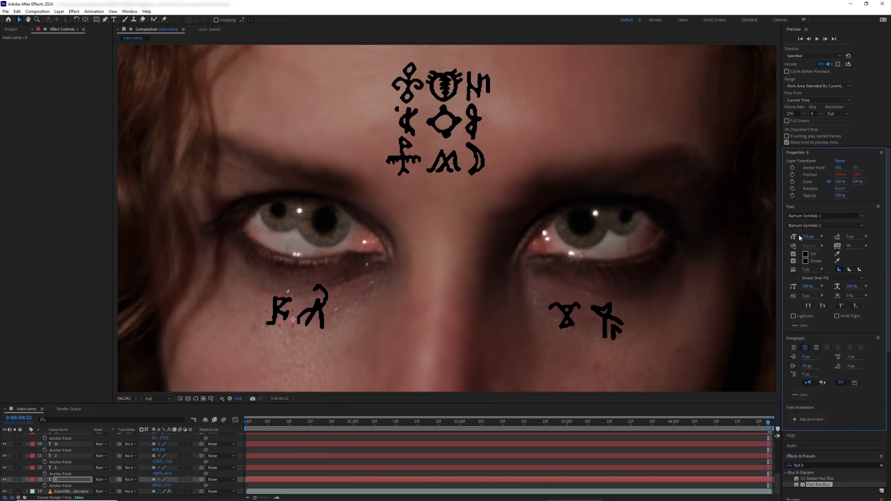
Reduce the S symbol's font size, and adjust the Rotation and Anchor Point of the S and X layers on the cheek
click(56, 468)
drag(806, 236, 794, 237)
click(57, 480)
ctrl+click(56, 468)
key(shift+r)
drag(167, 480, 138, 462)
drag(163, 468, 149, 462)
mouse_move(169, 479)
mouse_down()
mouse_move(150, 478)
mouse_move(162, 481)
mouse_up()
drag(170, 462, 144, 474)
Adjust the font size and Rotation of the Z and N symbols under the other eye
click(57, 468)
key(shift+r)
click(56, 450)
drag(806, 237, 788, 234)
mouse_move(162, 462)
mouse_down()
mouse_move(190, 462)
mouse_move(143, 474)
mouse_move(164, 473)
mouse_up()
scroll(157, 471, down, 1)
scroll(160, 474, down, 1)
Flip the X layer vertically and adjust its Rotation beside the S symbol on the cheek
drag(162, 486, 60, 480)
drag(164, 485, 109, 480)
right_click(68, 473)
mouse_move(88, 298)
click(165, 365)
mouse_move(163, 486)
mouse_down()
mouse_move(154, 480)
mouse_move(160, 463)
mouse_move(179, 480)
mouse_up()
click(75, 478)
click(157, 474)
click(79, 468)
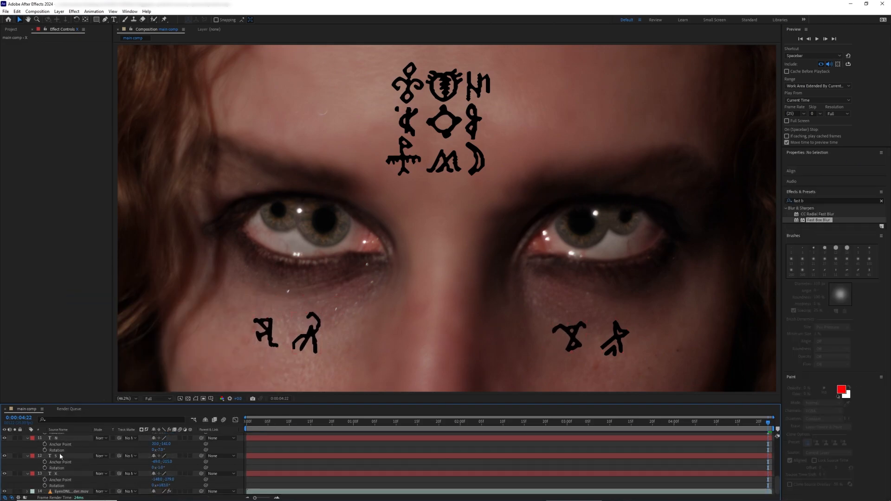
Reduce the font size of all nine forehead symbol layers to about 200 px
scroll(65, 457, up, 8)
click(67, 438)
scroll(68, 457, down, 6)
shift+click(68, 456)
drag(808, 236, 773, 235)
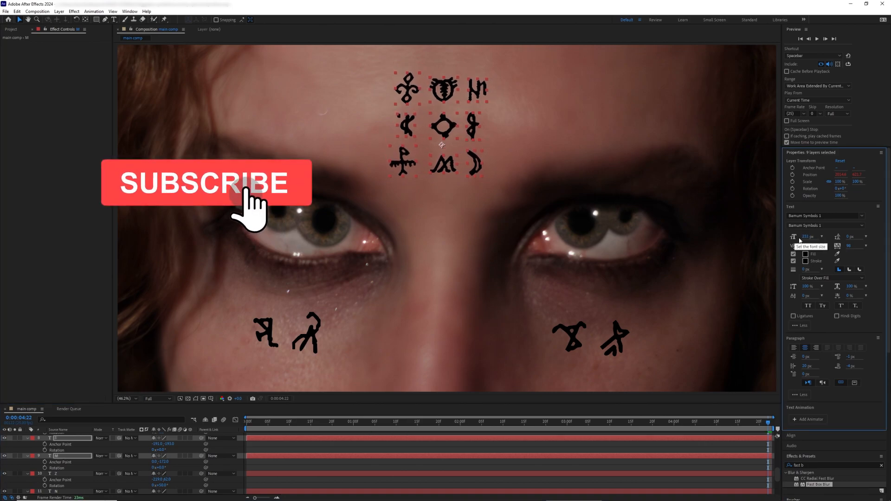
Fine-tune the Anchor Points and font size of the lowest row of forehead symbols, including the M and 3 layers
click(65, 456)
mouse_move(155, 462)
mouse_down()
mouse_move(167, 463)
mouse_move(176, 444)
mouse_move(166, 451)
mouse_up()
click(78, 466)
click(60, 457)
click(63, 439)
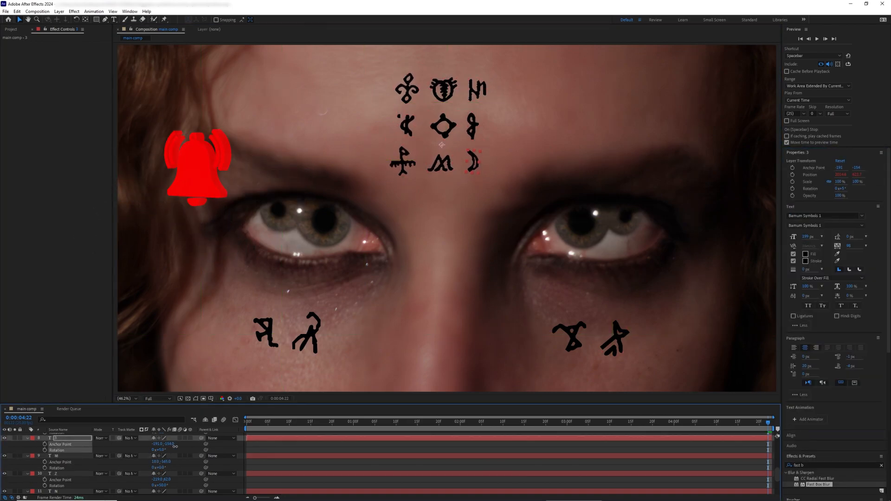
scroll(69, 450, up, 1)
click(65, 438)
drag(806, 237, 782, 237)
drag(168, 445, 163, 444)
Reduce the font size of an individual symbol layer in the upper rows of the forehead grid
scroll(70, 455, up, 2)
click(65, 457)
click(65, 438)
scroll(69, 451, up, 1)
click(65, 438)
scroll(69, 454, up, 2)
click(67, 456)
click(65, 438)
click(65, 437)
drag(805, 237, 785, 237)
Offset the Anchor Points of the remaining forehead symbols to tighten the grid and return to the first frame
click(65, 490)
drag(155, 495, 165, 495)
click(65, 471)
drag(155, 477, 163, 477)
click(65, 454)
click(65, 471)
click(65, 436)
drag(155, 441, 182, 441)
click(65, 454)
scroll(69, 453, up, 5)
shift+click(65, 436)
scroll(70, 459, down, 5)
click(65, 471)
click(724, 459)
drag(768, 423, 9, 431)
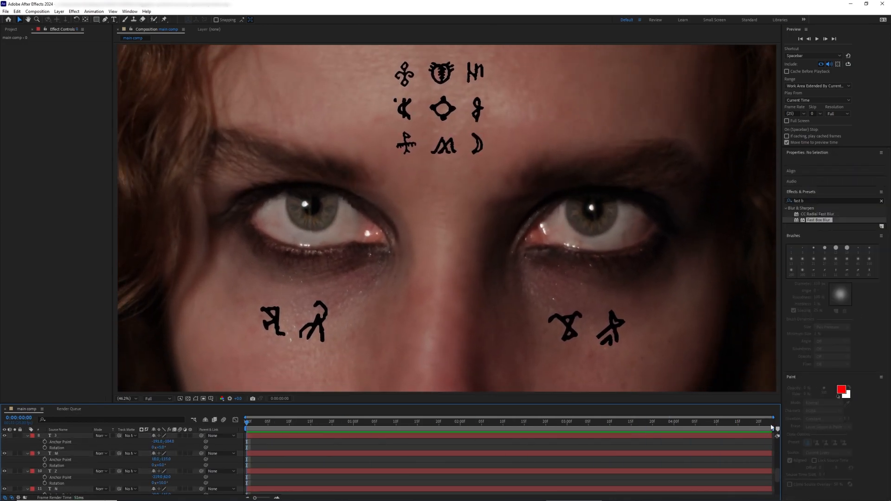
Reveal the Scale of the symbol layers at 0:00:04:22 and add Scale keyframes there
click(771, 426)
click(67, 435)
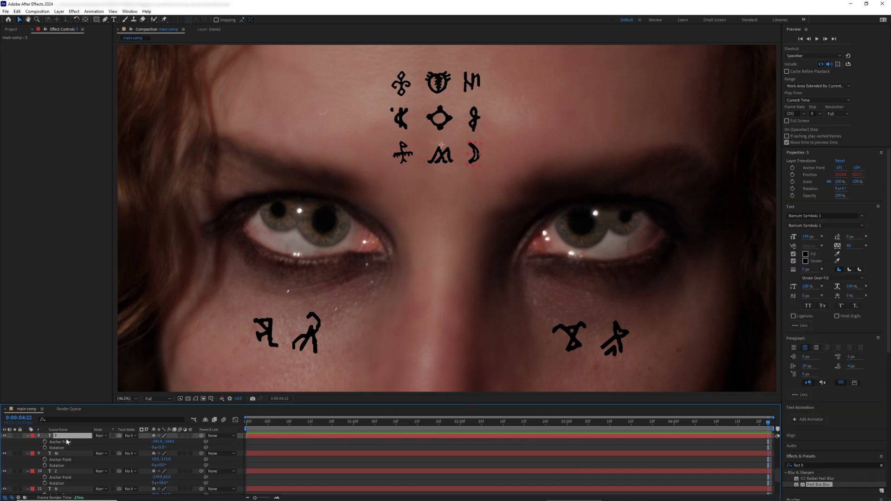
scroll(68, 457, down, 3)
shift+click(67, 475)
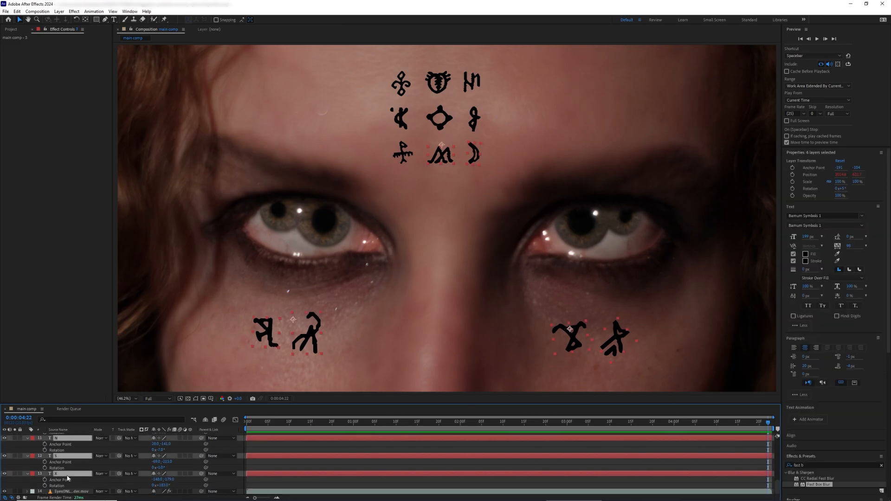
key(s)
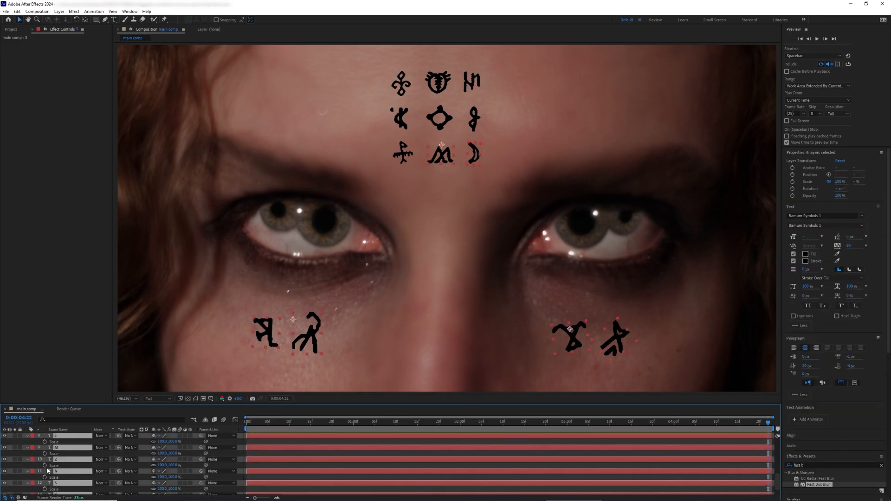
key(alt+shift+s)
Set the Scale of all symbol layers except X to 90% at the first frame and compare it with the last frame
click(251, 424)
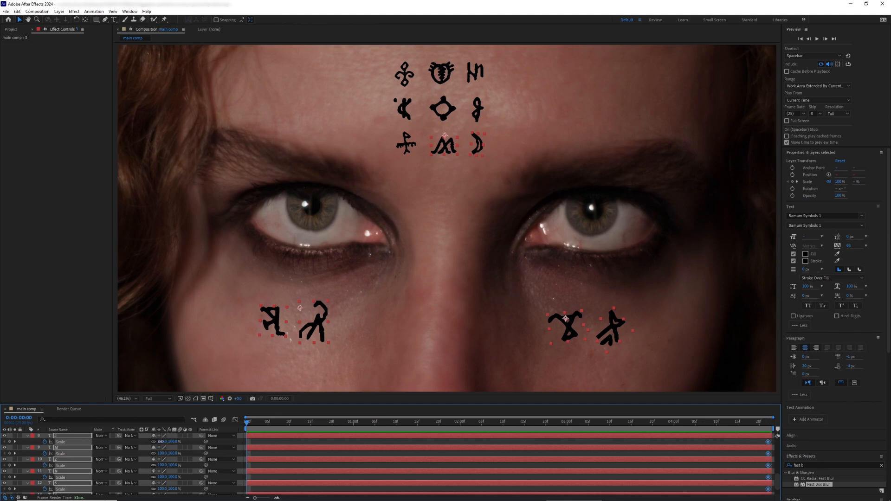
drag(173, 463, 168, 463)
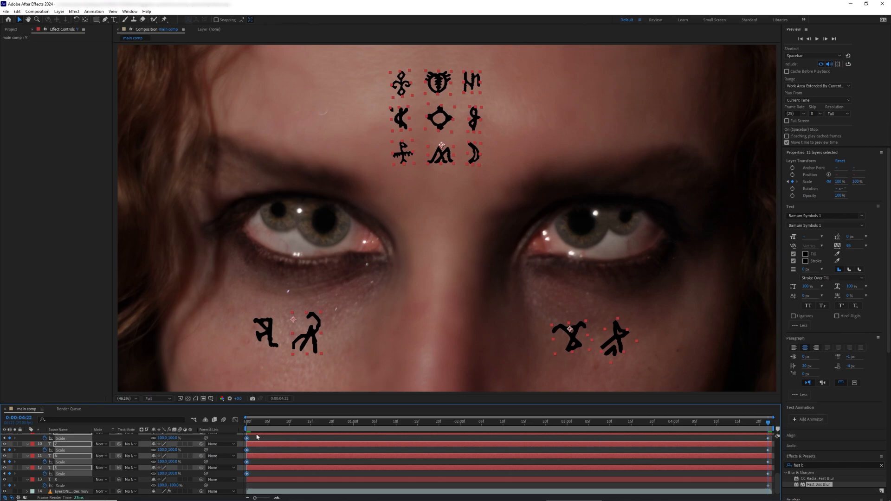
click(247, 425)
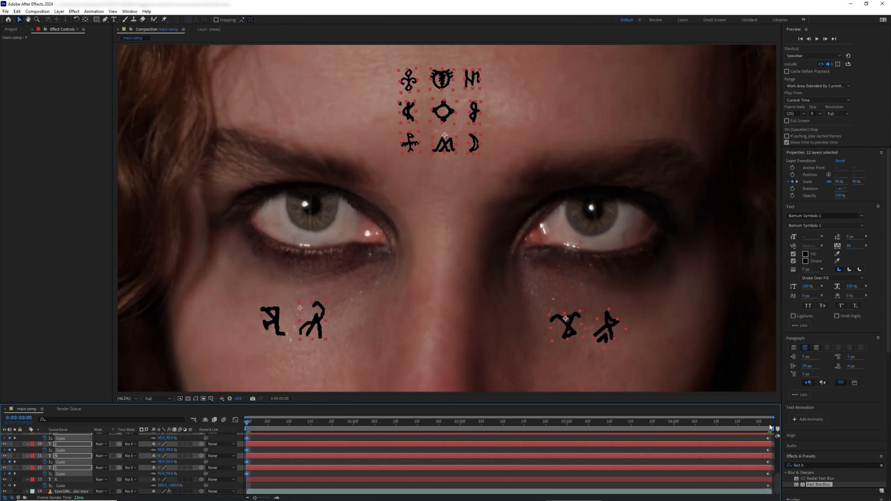
click(770, 426)
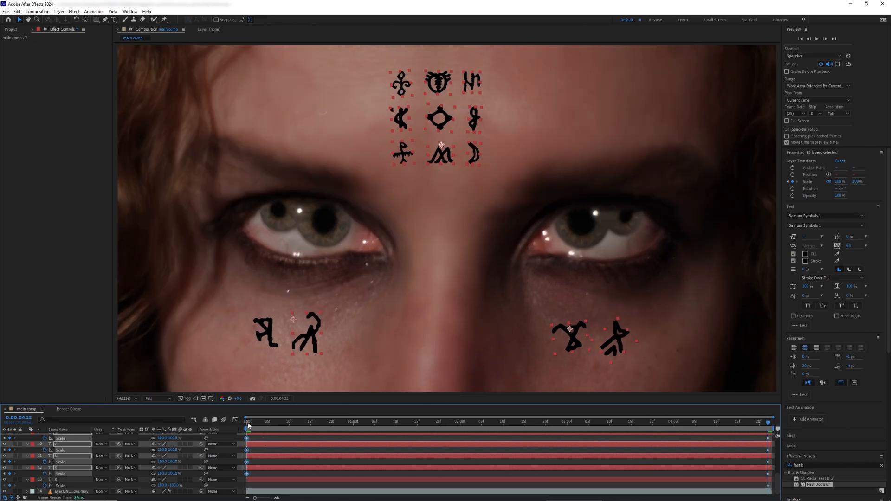
click(249, 426)
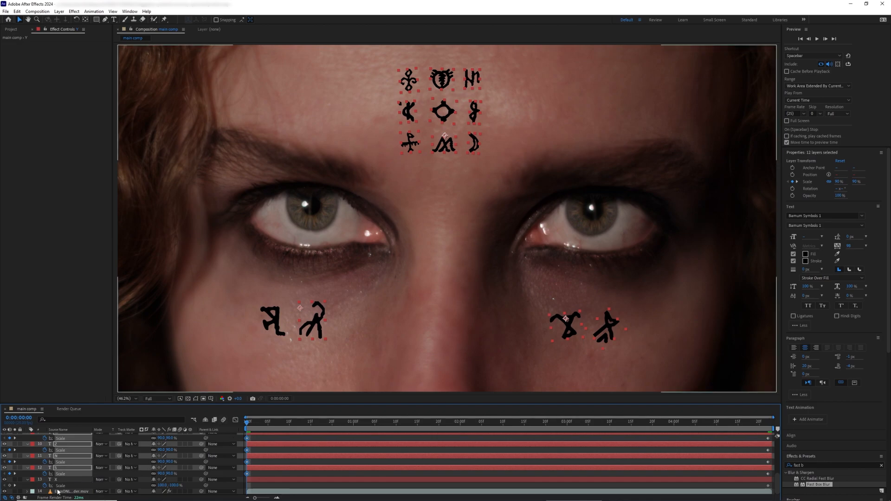
Set the X layer's Scale to 90, -90% at the first frame and check both ends of the clip
click(68, 484)
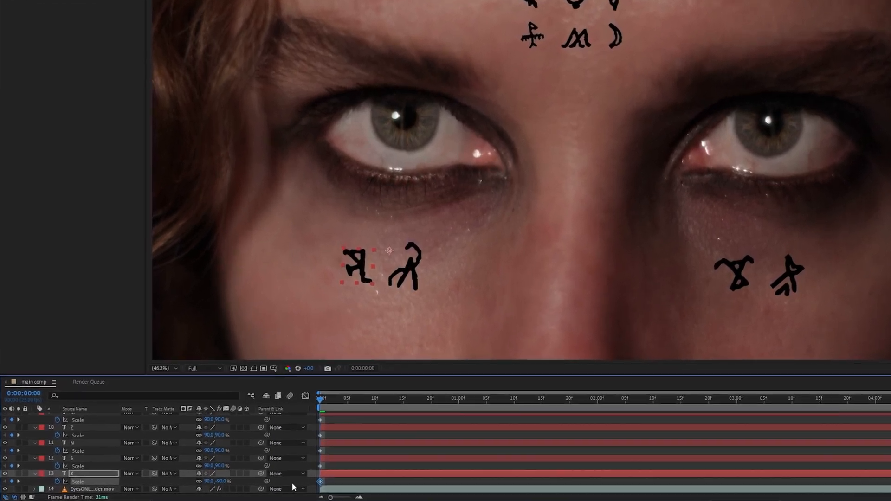
click(236, 487)
click(767, 424)
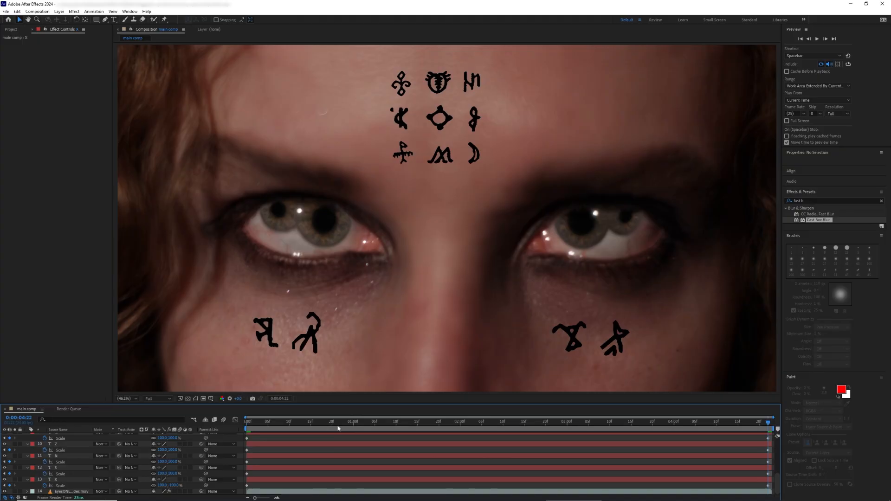
click(246, 424)
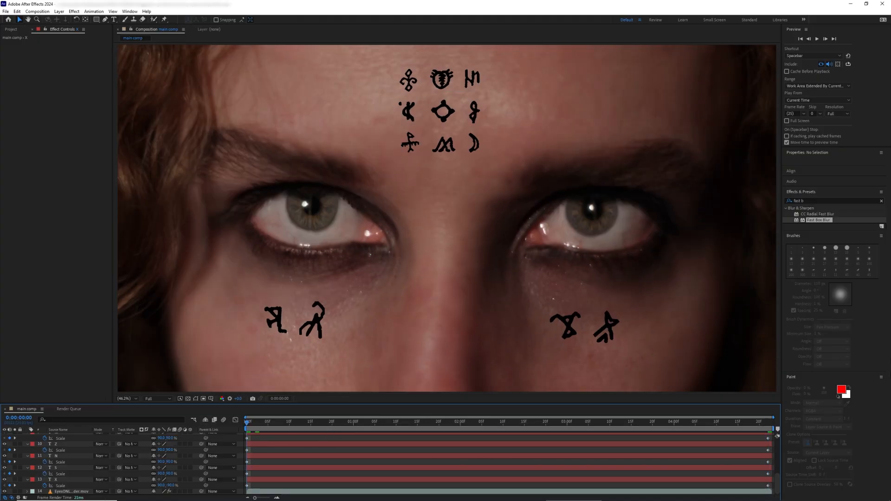
Play back the composition to check how the scaled symbols follow the face
key(space)
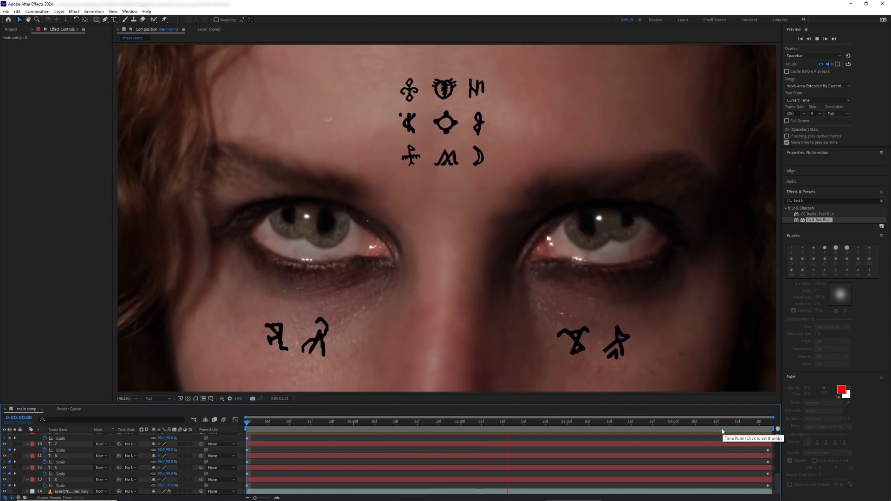
key(space)
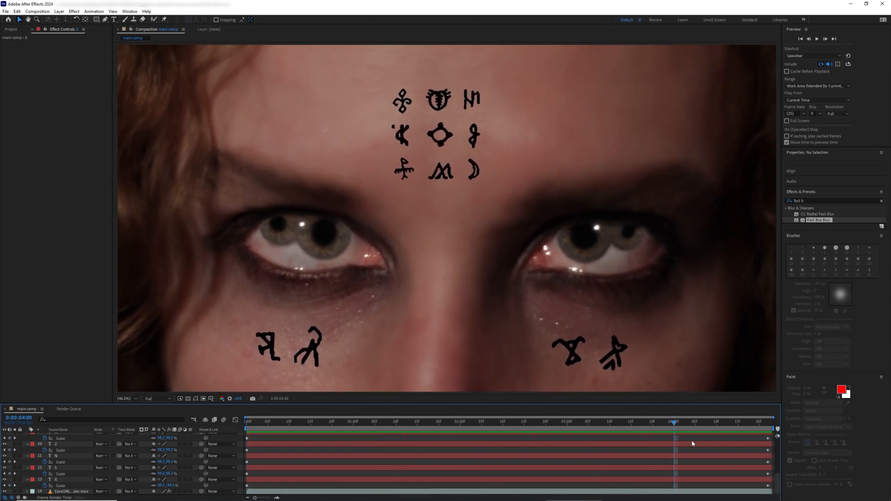
click(72, 457)
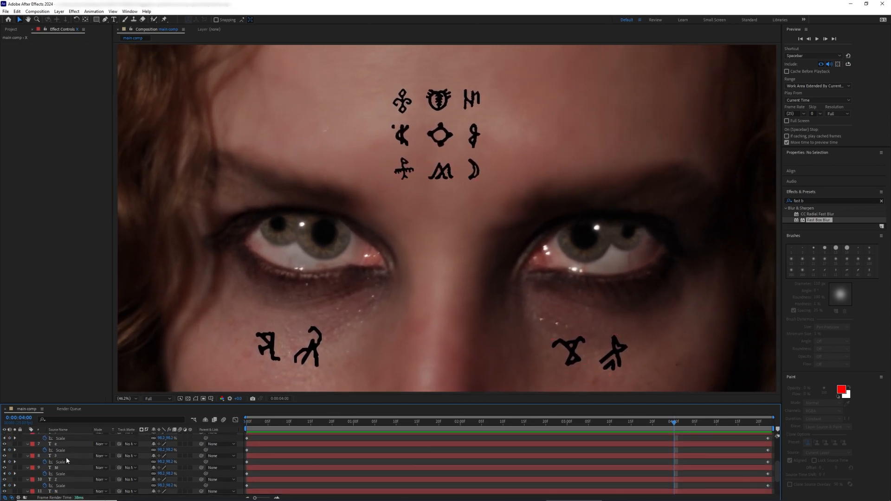
scroll(66, 453, up, 2)
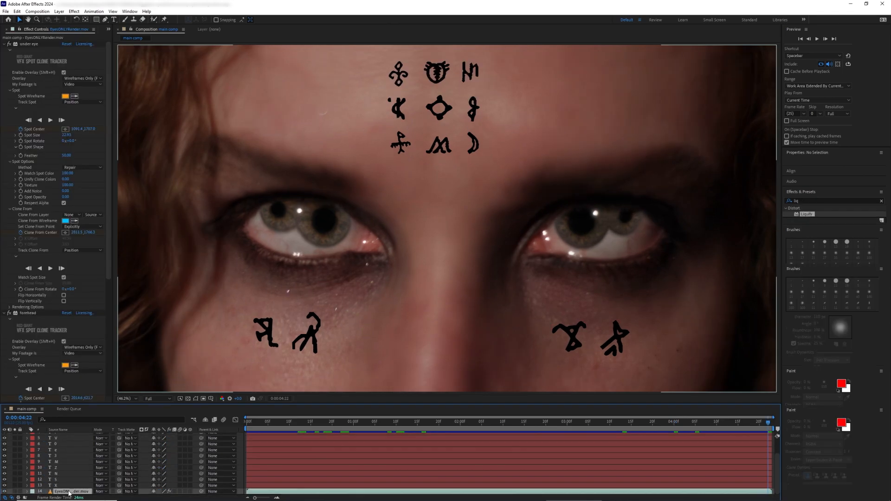
Duplicate the EyesONLYRender.mov layer and pre-compose the copy together with the S and X layers
click(69, 492)
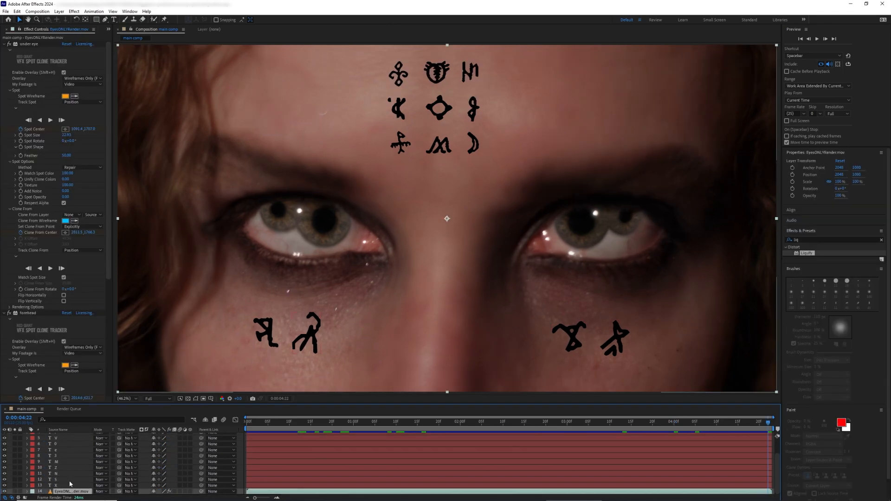
key(ctrl+d)
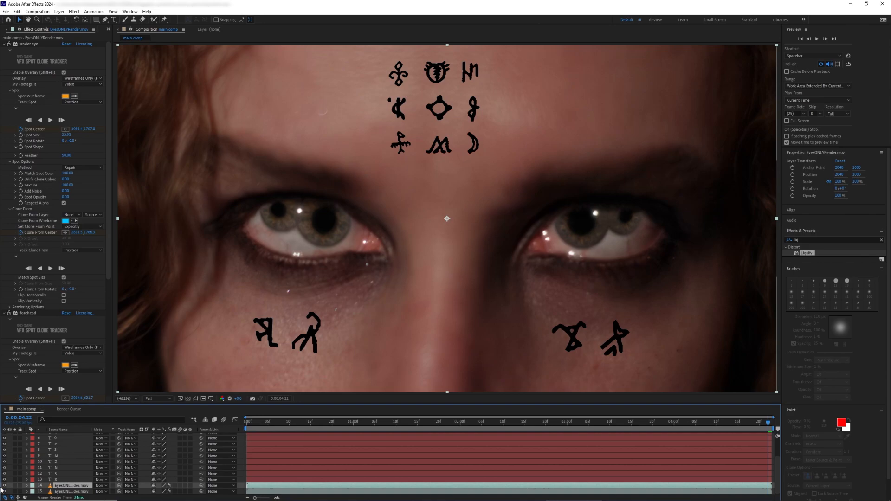
shift+click(61, 474)
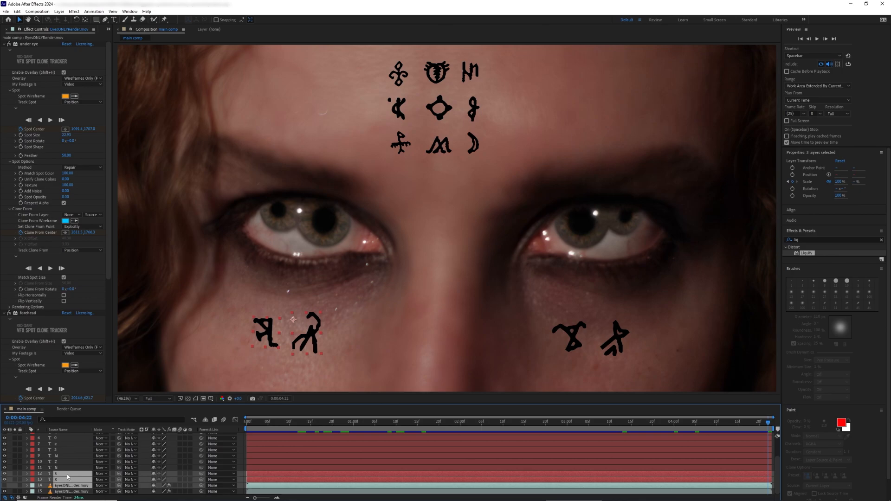
right_click(67, 474)
click(93, 446)
click(205, 254)
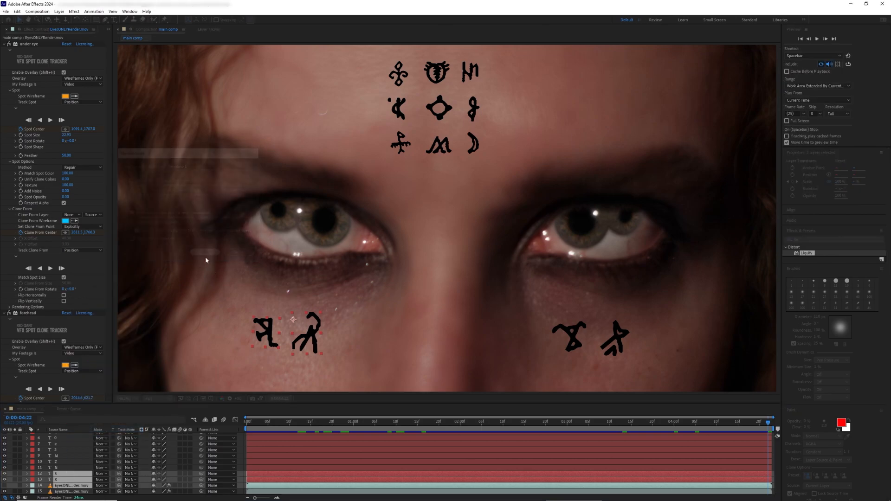
drag(757, 426, 798, 417)
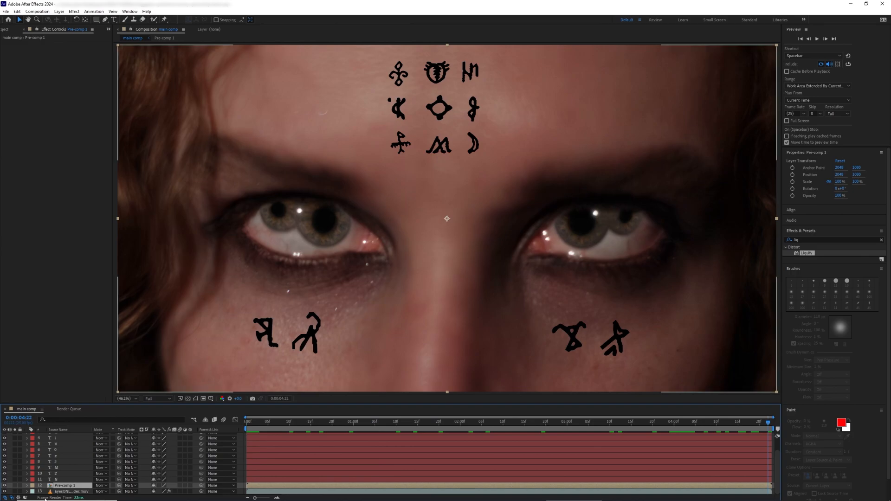
Duplicate the footage layer again, move the copy below N, and pre-compose it with the Z and N layers
click(69, 491)
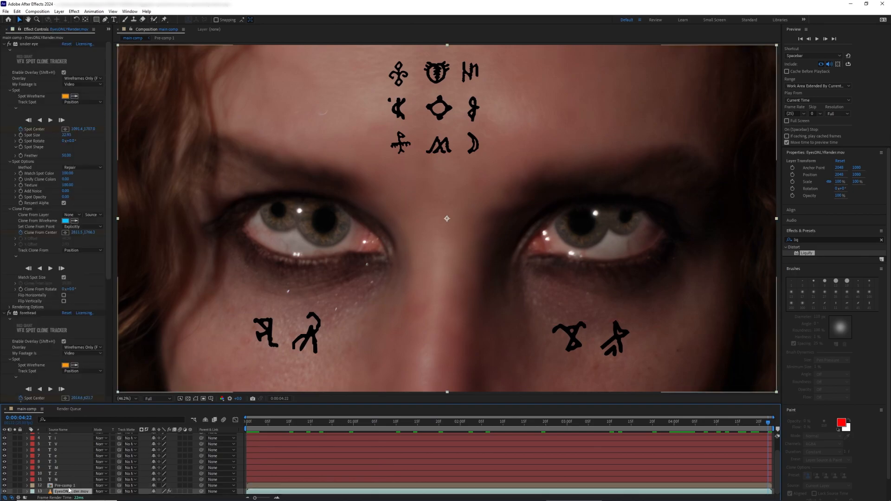
key(ctrl+d)
drag(67, 488, 61, 472)
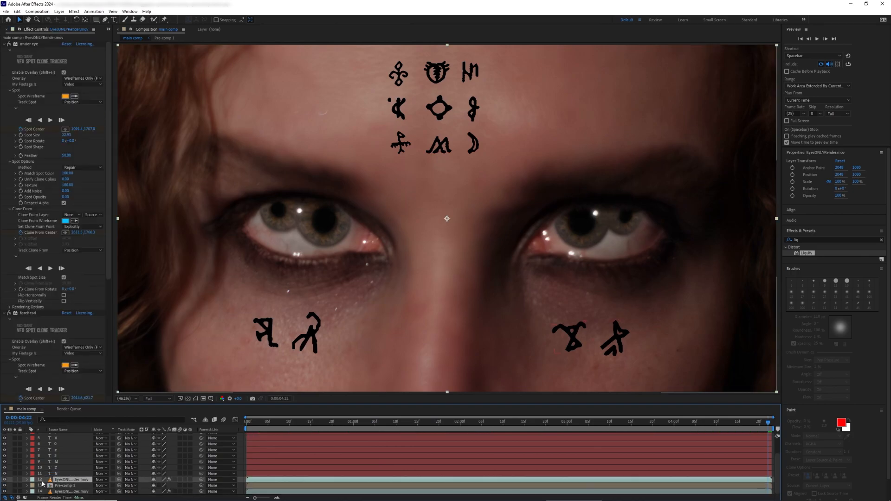
shift+click(60, 470)
right_click(63, 470)
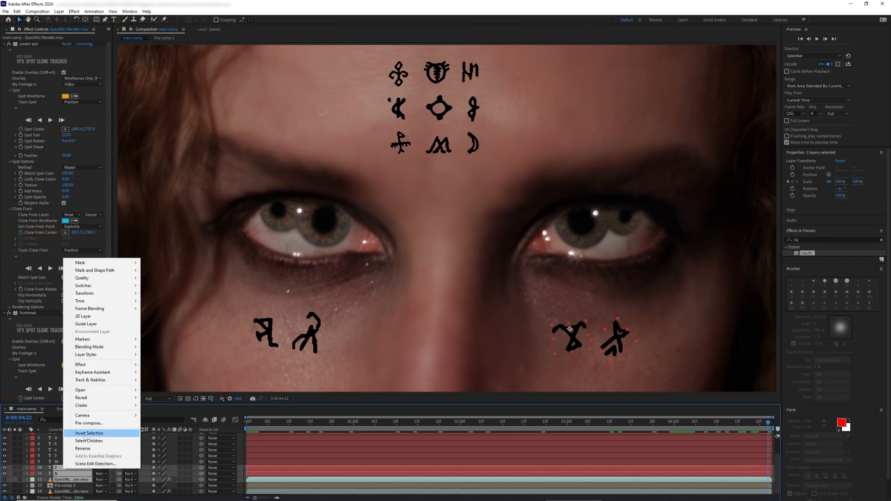
click(91, 425)
click(205, 254)
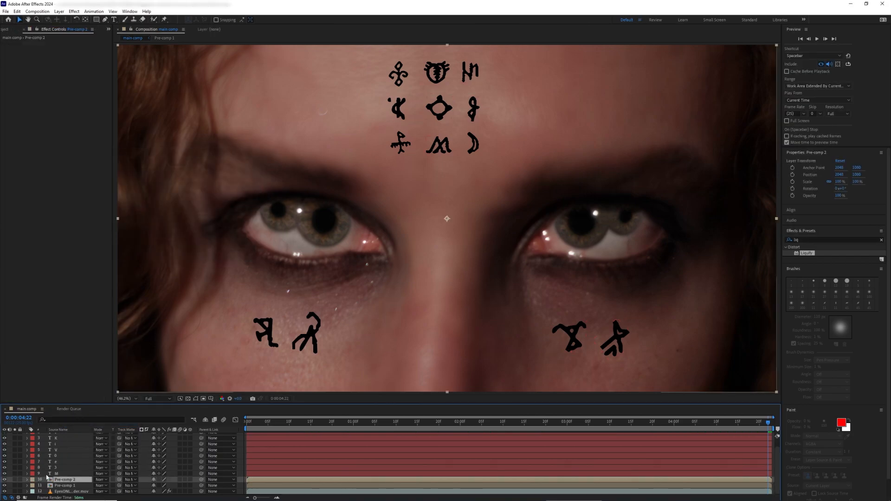
Duplicate the footage once more, place the copy below M, toggle its visibility, and pre-compose it with the nine forehead symbol layers
click(67, 492)
key(ctrl+d)
drag(66, 485, 66, 473)
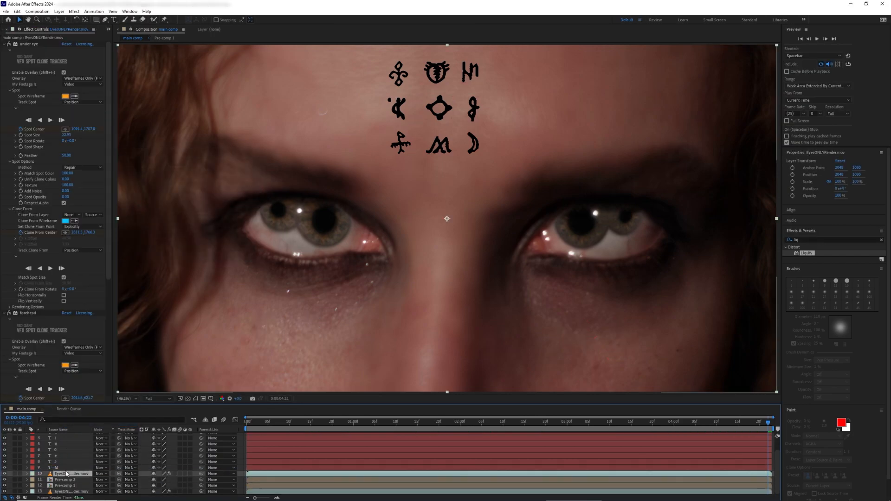
click(4, 474)
scroll(69, 453, up, 2)
shift+click(68, 436)
right_click(68, 438)
click(97, 392)
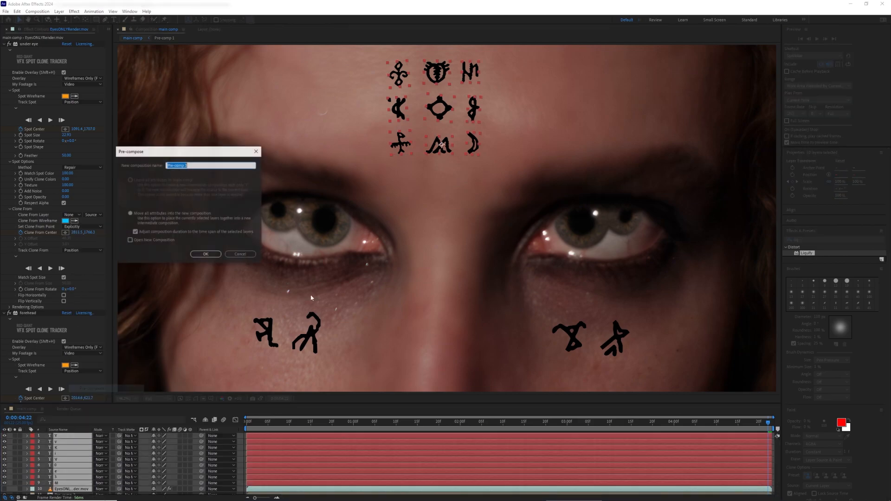
click(206, 254)
Rename the three pre-comps as right side, left side and forehead
click(63, 448)
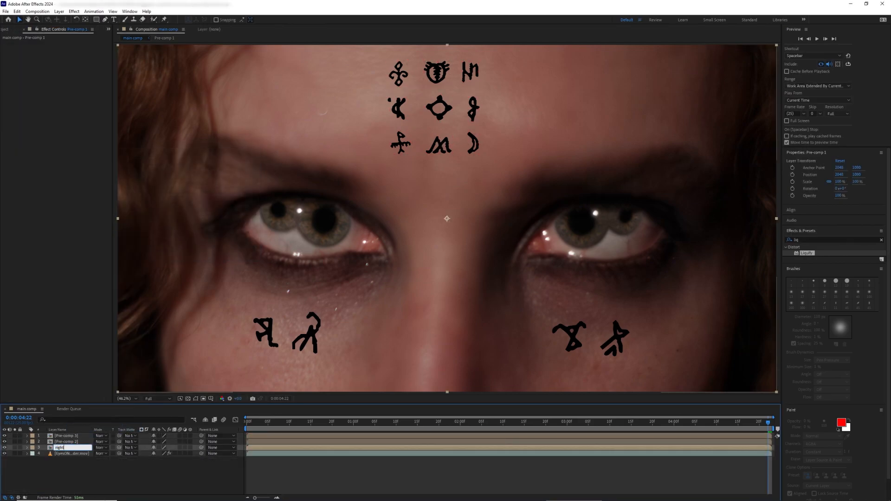
click(65, 441)
key(Return)
text(left side)
key(Return)
right_click(62, 436)
click(87, 417)
text(forehead)
key(Return)
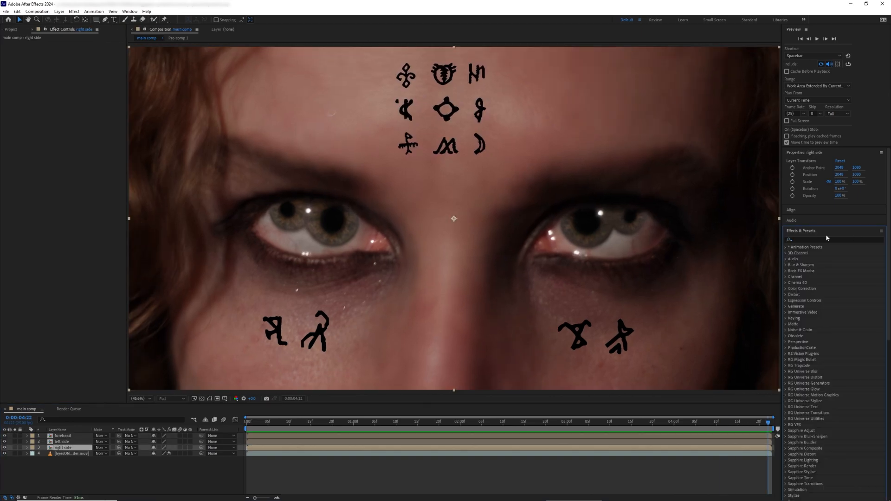
Find the Liquify effect and apply it to the right side pre-comp
click(818, 232)
click(157, 476)
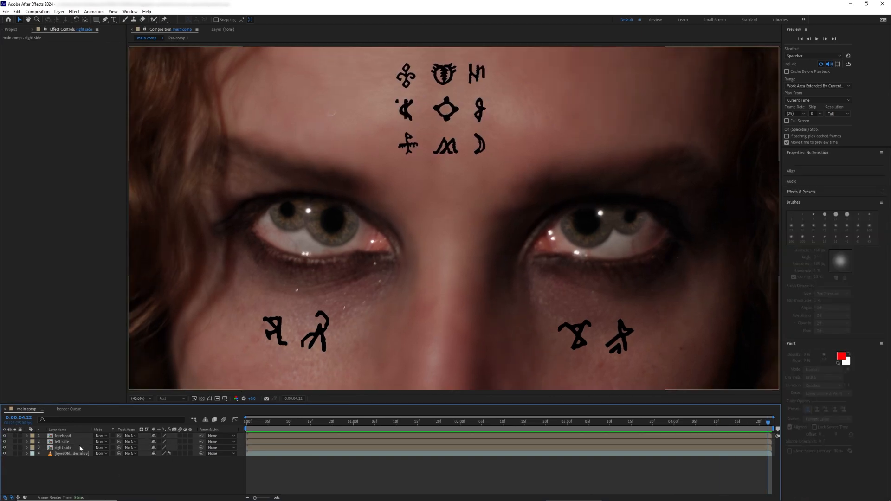
click(80, 448)
click(812, 232)
click(814, 240)
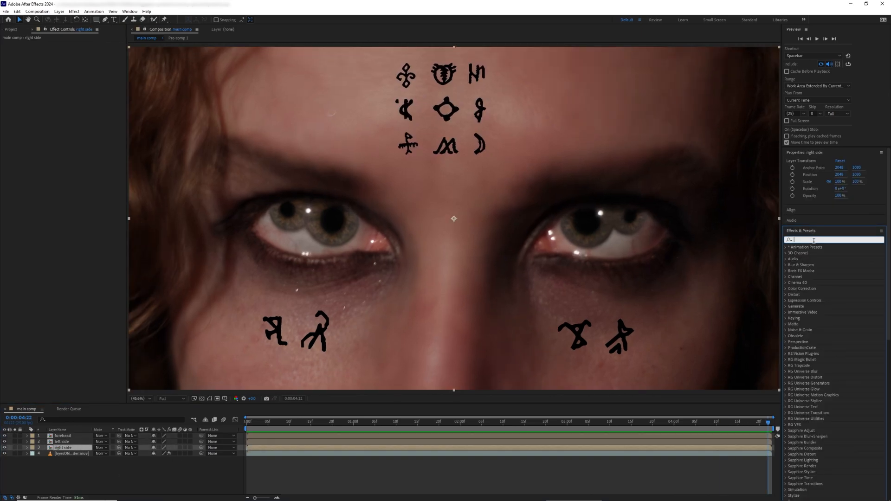
text(liq)
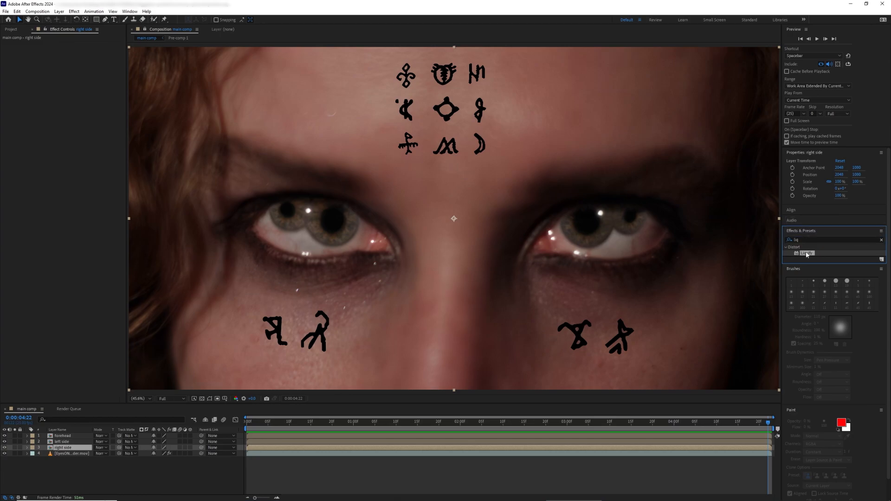
double_click(807, 253)
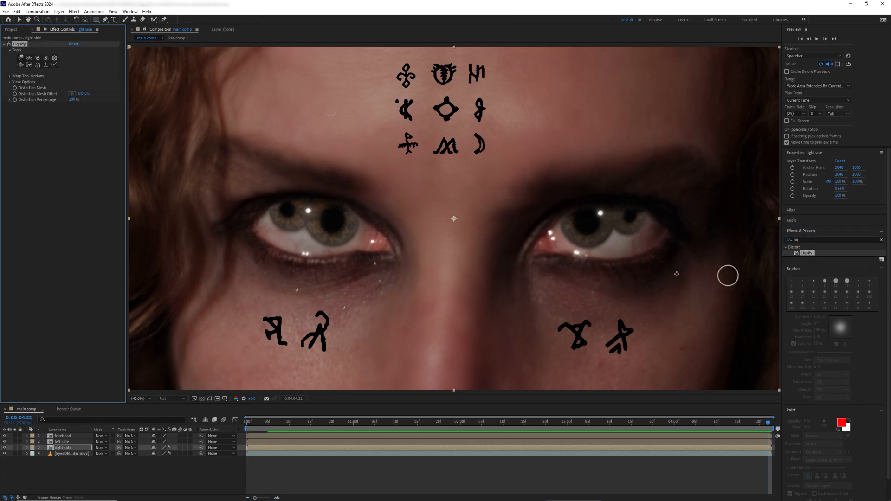
Link the right side Liquify's Distortion Mesh Offset by expression to the footage's under eye Spot Center
click(66, 454)
double_click(32, 129)
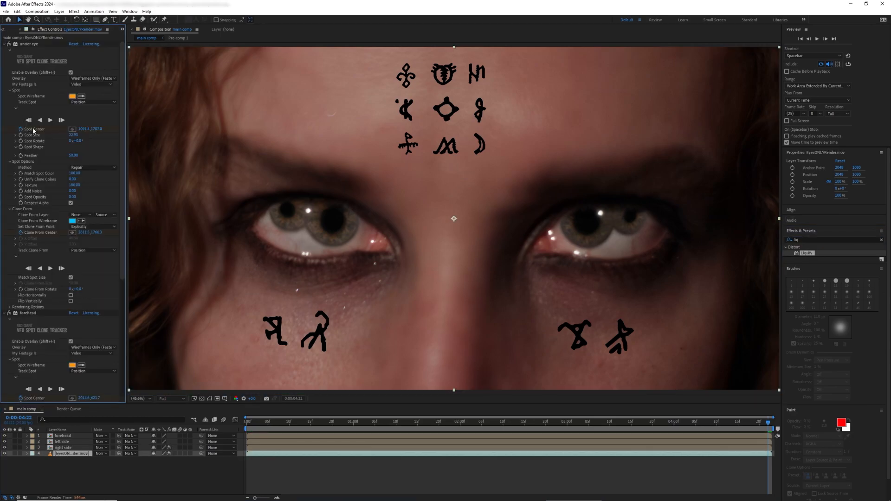
scroll(71, 470, up, 2)
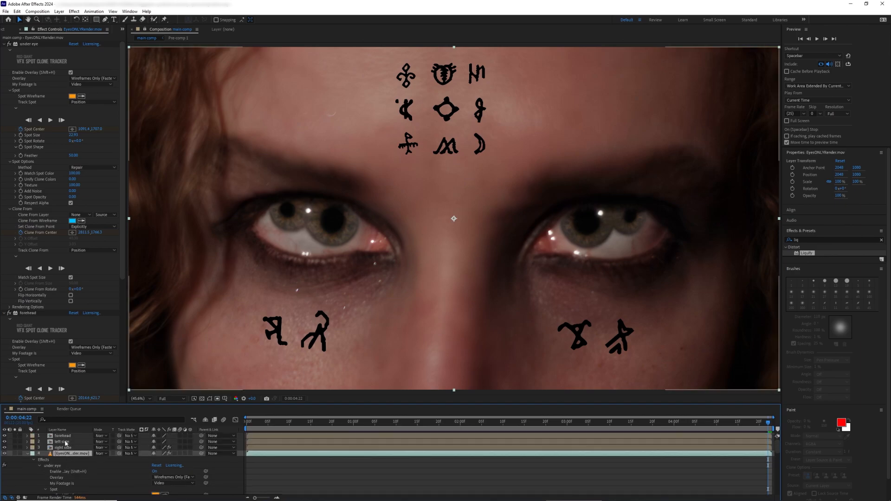
click(64, 448)
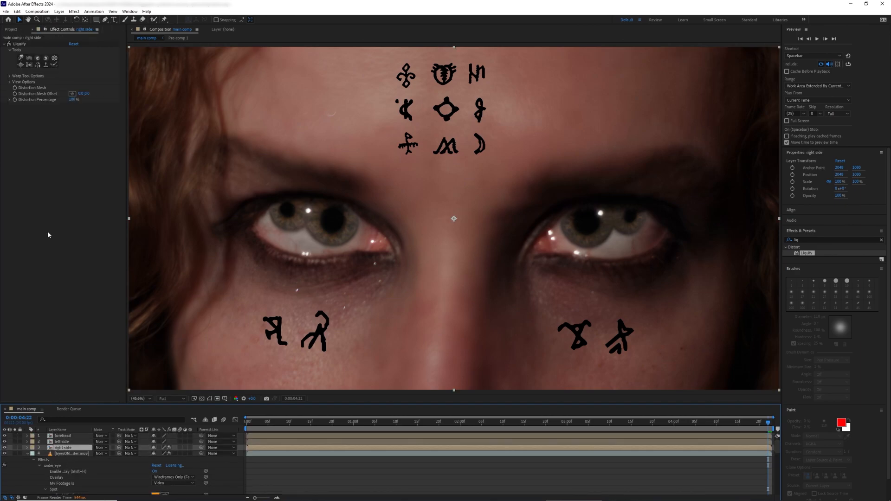
alt+click(16, 94)
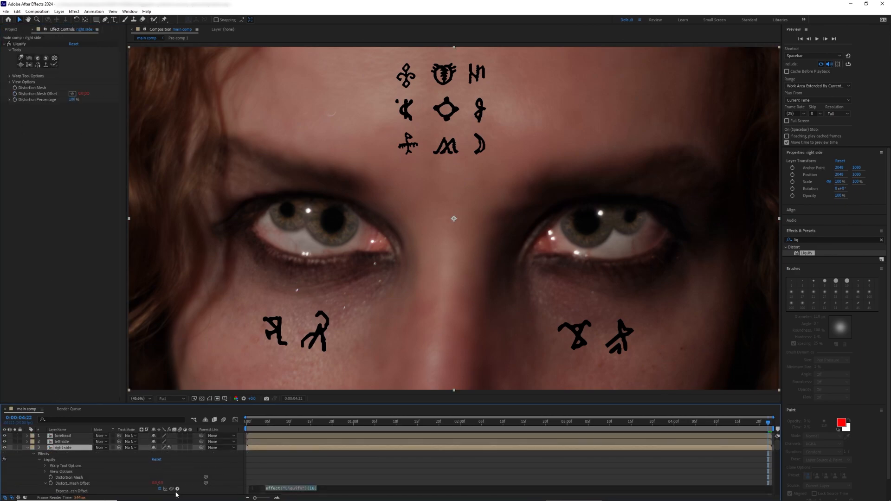
drag(172, 490, 80, 459)
click(36, 449)
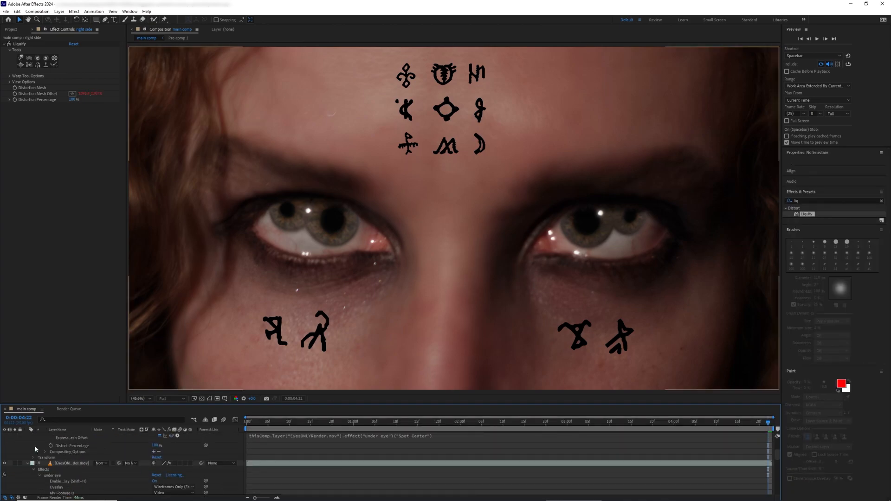
Apply Liquify to the left side pre-comp and link its Distortion Mesh Offset to the under eye Clone From Center
click(66, 443)
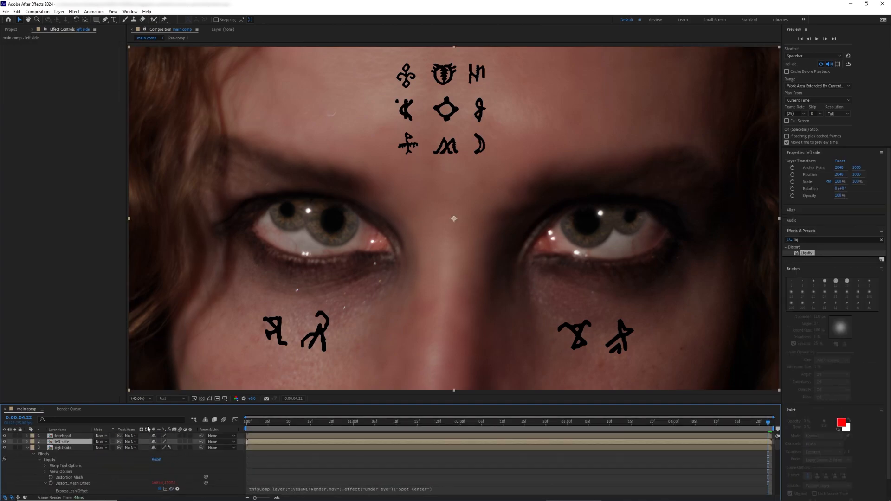
double_click(811, 255)
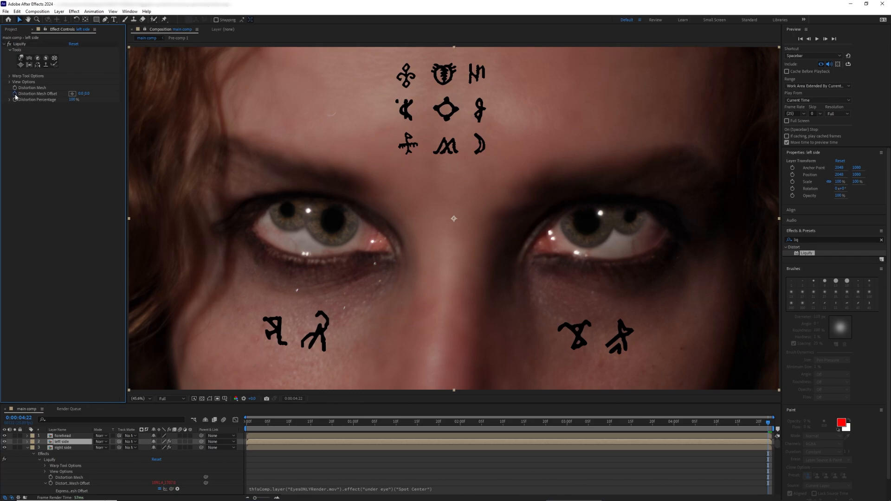
alt+click(14, 93)
mouse_move(167, 483)
mouse_down()
mouse_move(123, 495)
mouse_move(80, 497)
mouse_move(79, 486)
mouse_up()
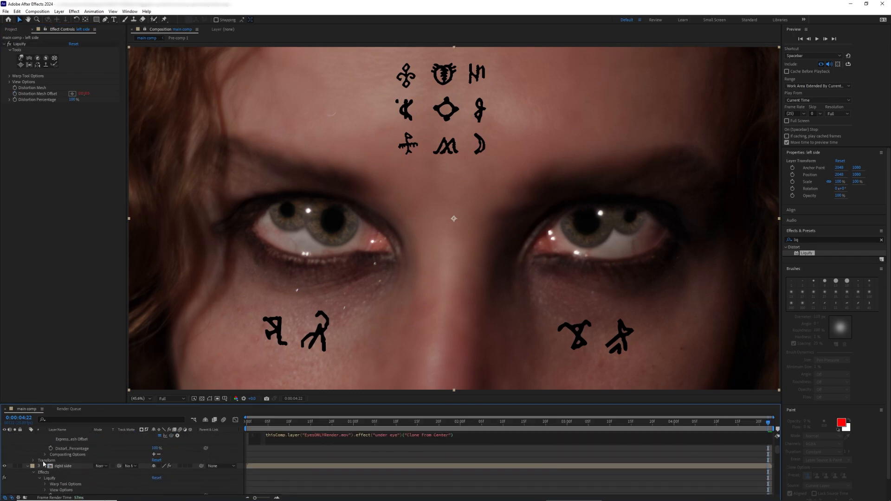
click(27, 466)
scroll(29, 466, up, 3)
click(27, 442)
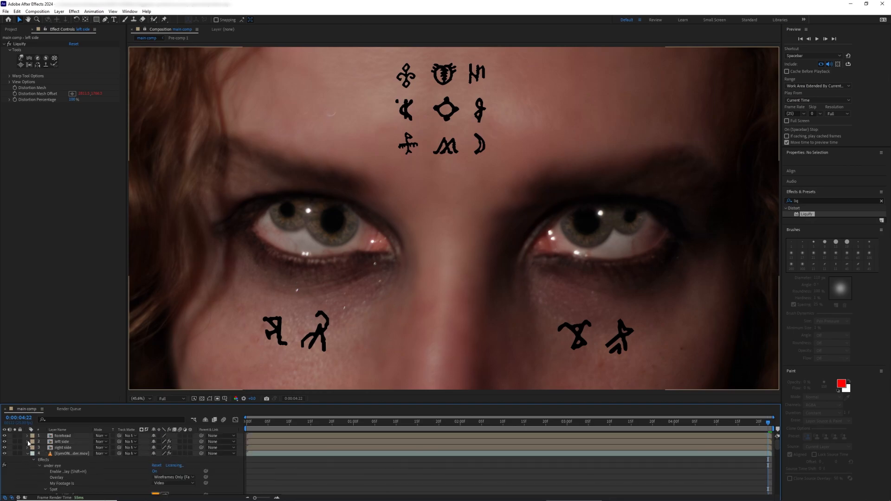
Apply Liquify to the forehead pre-comp and link its Distortion Mesh Offset to the footage's forehead Spot Center
click(60, 437)
double_click(808, 254)
click(39, 466)
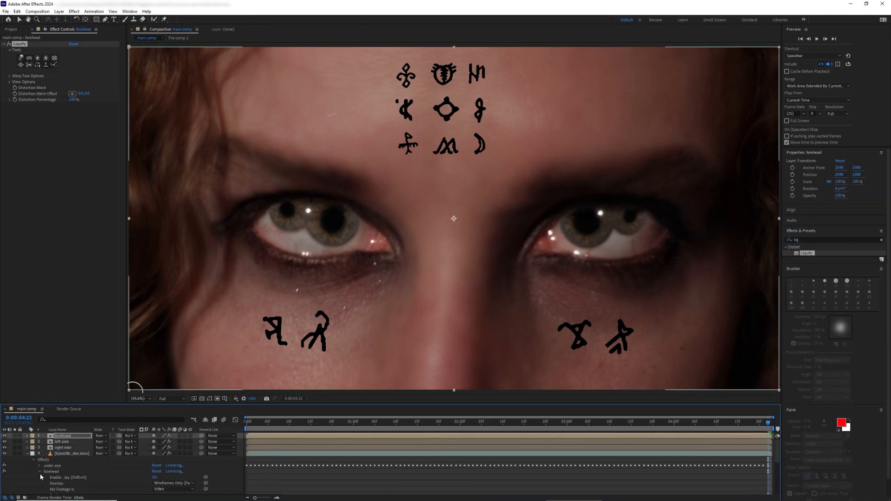
scroll(66, 475, down, 3)
scroll(52, 485, up, 3)
click(67, 361)
alt+click(15, 93)
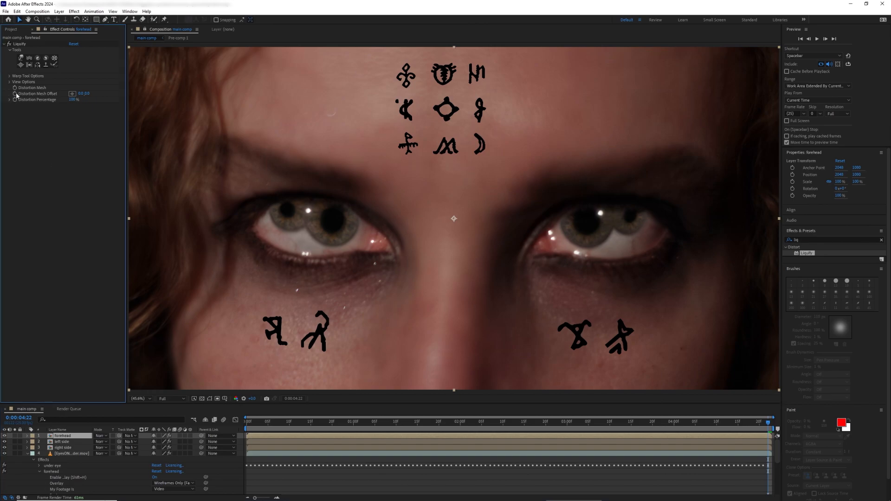
drag(172, 477, 79, 442)
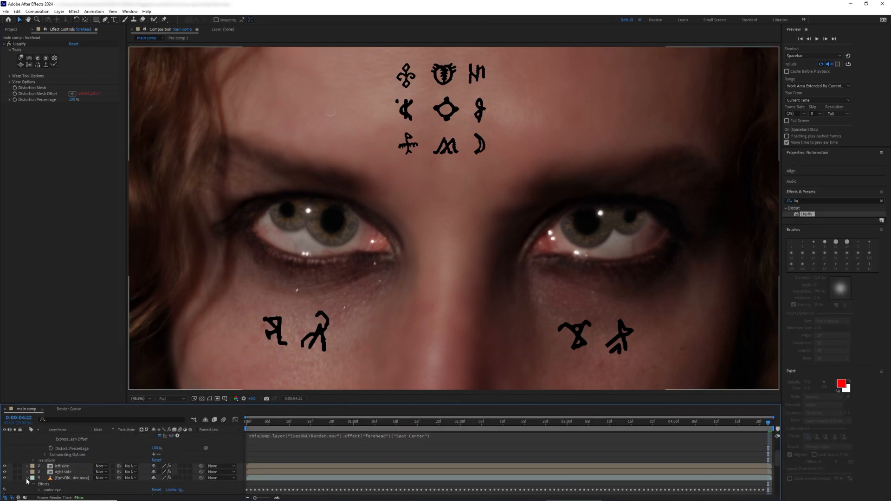
scroll(27, 460, up, 3)
click(27, 436)
Reshape the two symbols of the right side pre-comp with Liquify strokes, undoing unwanted ones and comparing with the effect off
click(63, 448)
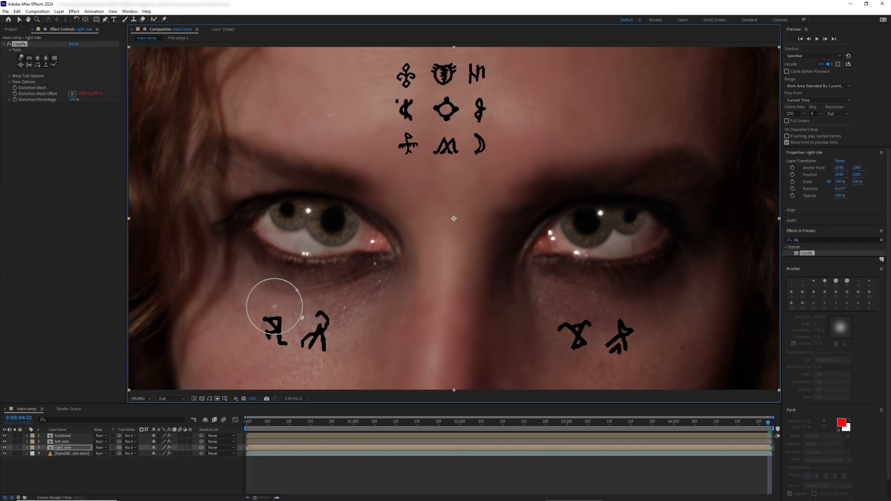
drag(275, 308, 273, 306)
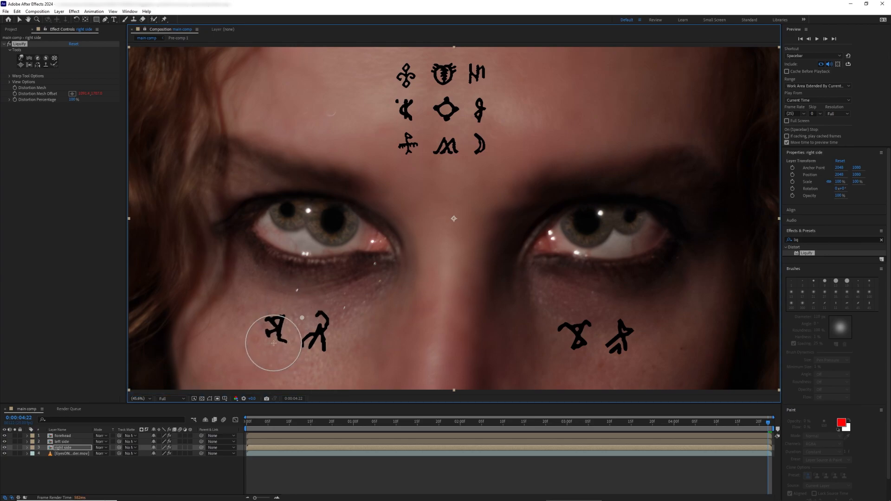
drag(275, 343, 276, 335)
drag(249, 307, 263, 310)
mouse_move(267, 340)
mouse_down()
mouse_move(283, 365)
mouse_move(263, 335)
mouse_up()
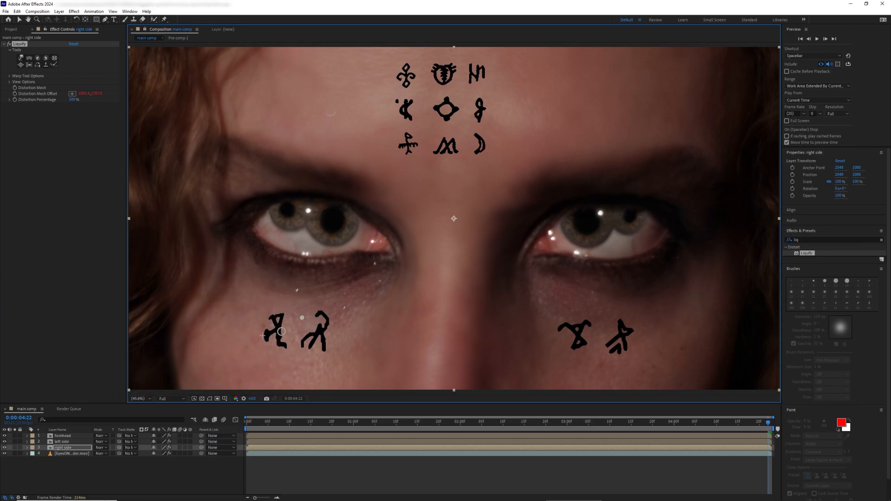
key(ctrl+z)
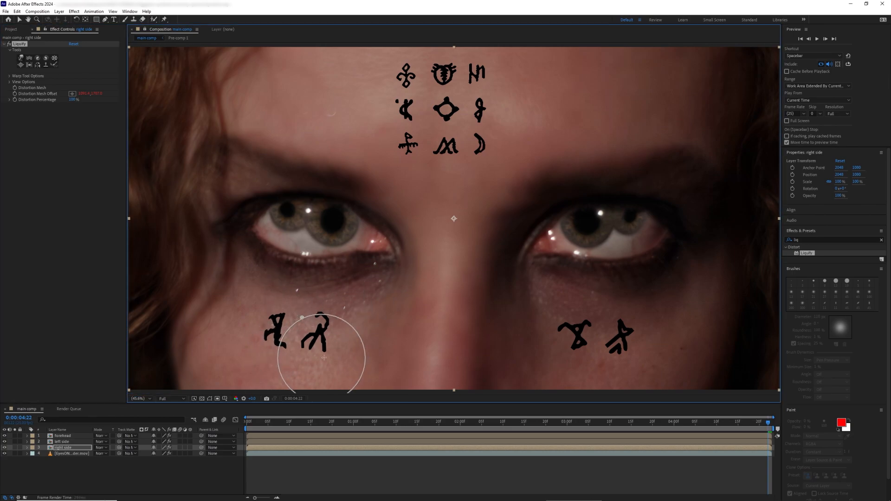
mouse_move(331, 316)
mouse_down()
mouse_move(302, 352)
mouse_move(303, 338)
mouse_move(268, 337)
mouse_move(301, 340)
mouse_move(314, 366)
mouse_move(193, 318)
mouse_move(344, 331)
mouse_move(326, 319)
mouse_up()
key(ctrl+z)
click(322, 338)
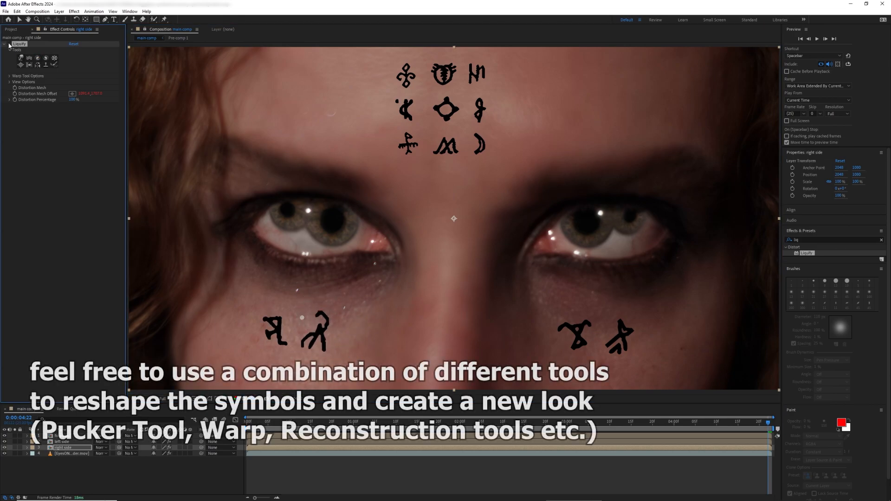
click(162, 478)
Reshape the two symbols of the left side pre-comp using Liquify's Warp and Pucker tools
click(61, 442)
click(21, 58)
drag(594, 316, 621, 302)
click(55, 58)
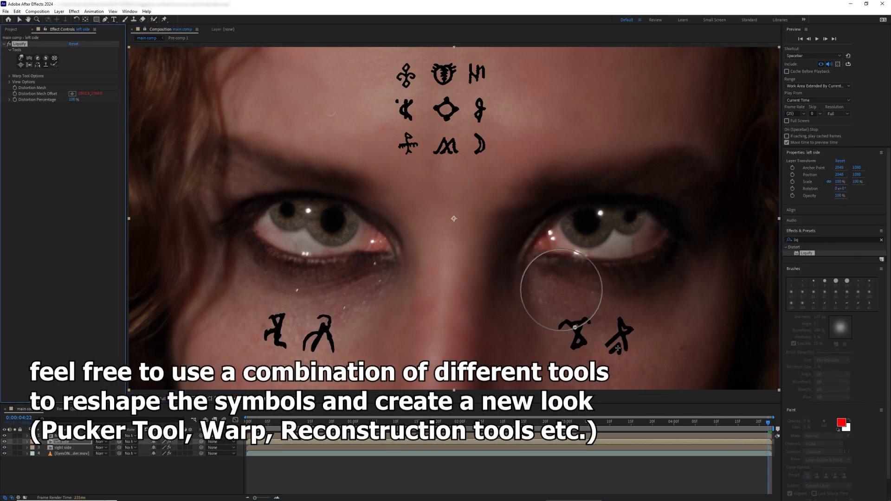
drag(561, 291, 565, 295)
drag(618, 312, 605, 348)
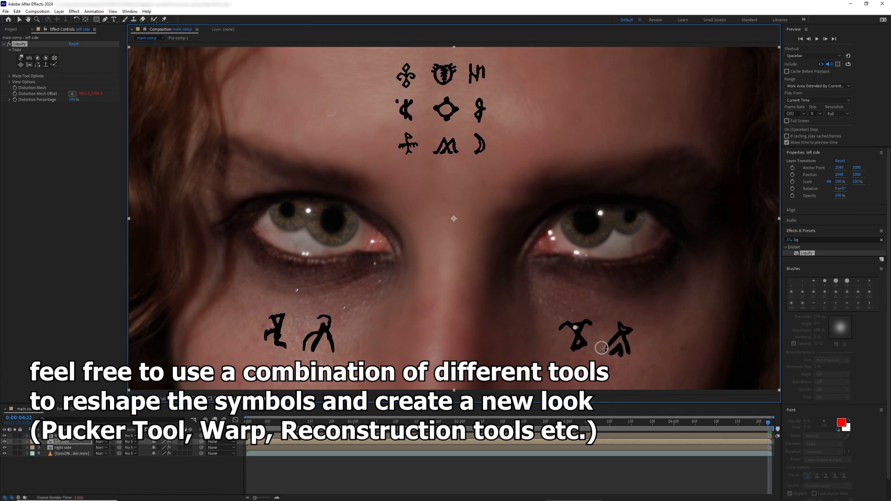
click(63, 448)
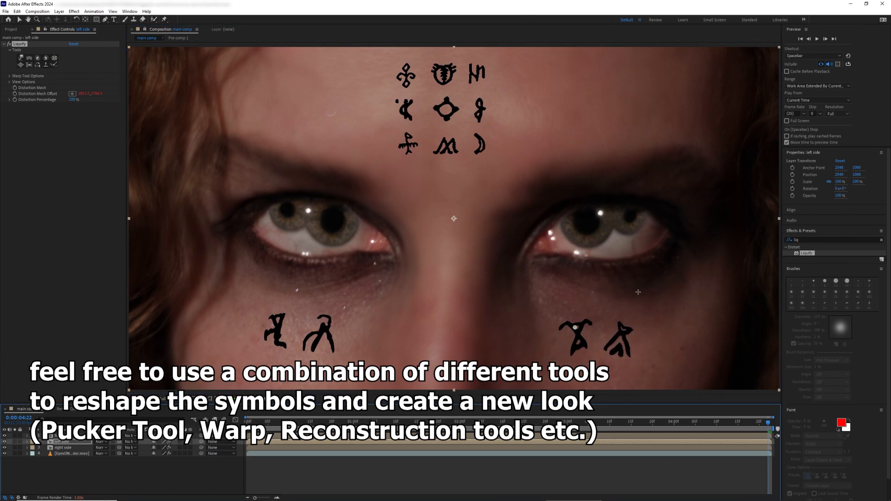
click(21, 58)
click(62, 442)
click(21, 58)
drag(635, 325, 645, 326)
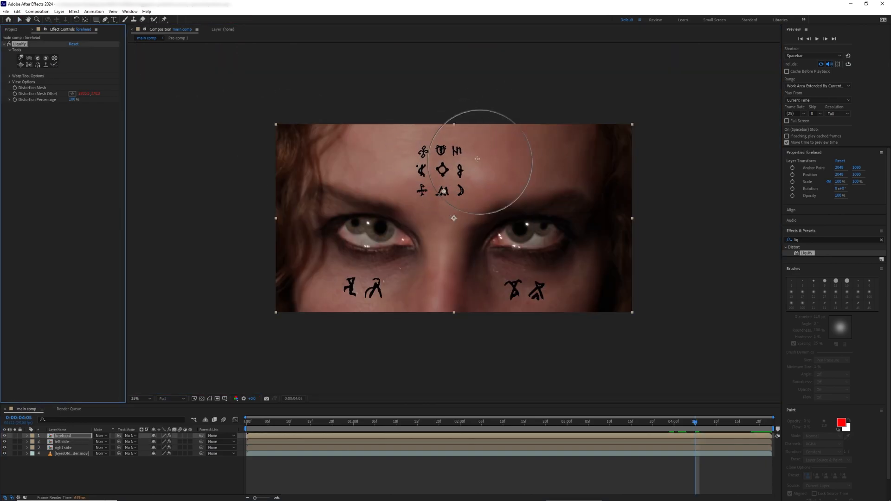
Warp the forehead symbols with Liquify, spreading the outer columns apart and reshaping the individual symbols
drag(465, 165, 412, 160)
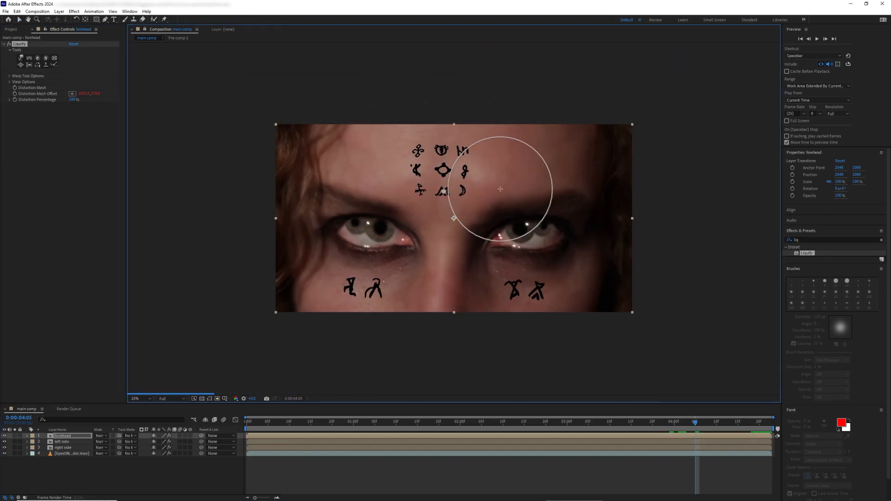
drag(419, 193, 413, 194)
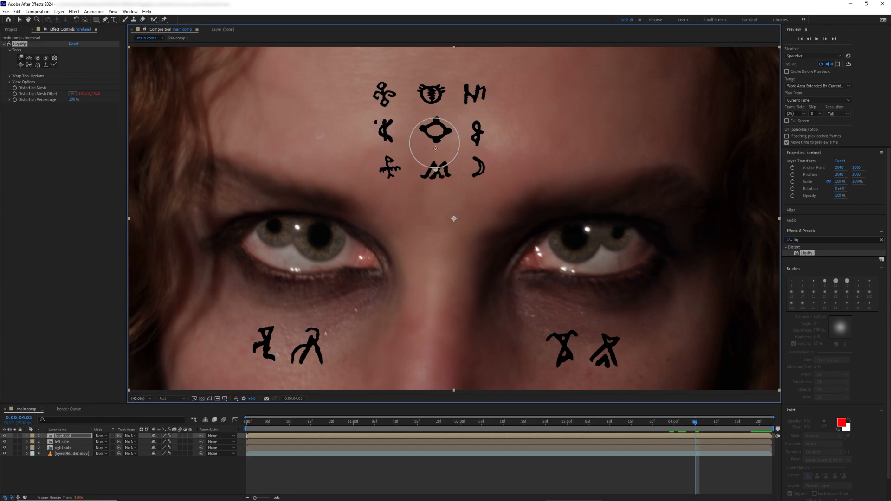
drag(436, 143, 438, 152)
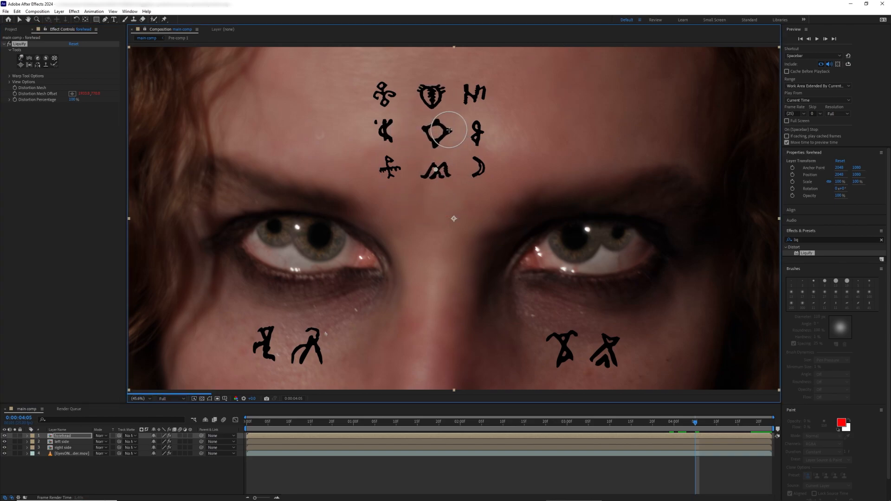
drag(449, 130, 446, 130)
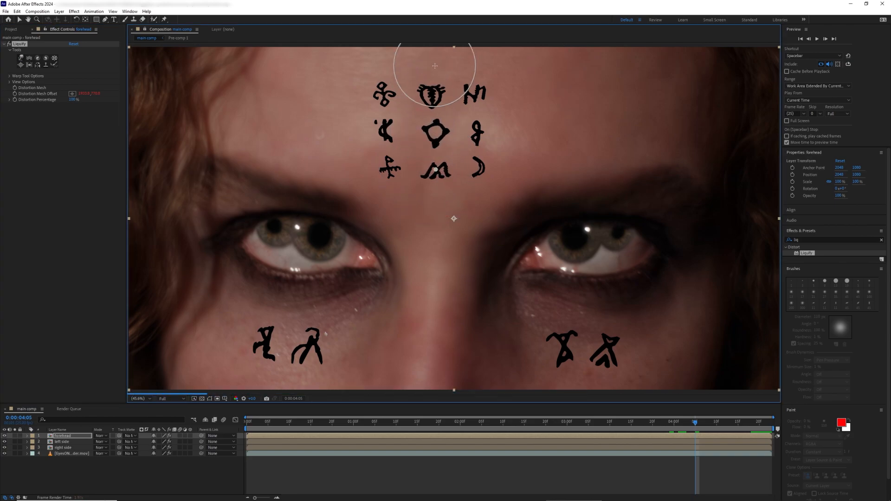
drag(481, 162, 483, 162)
drag(402, 170, 398, 171)
drag(420, 127, 422, 128)
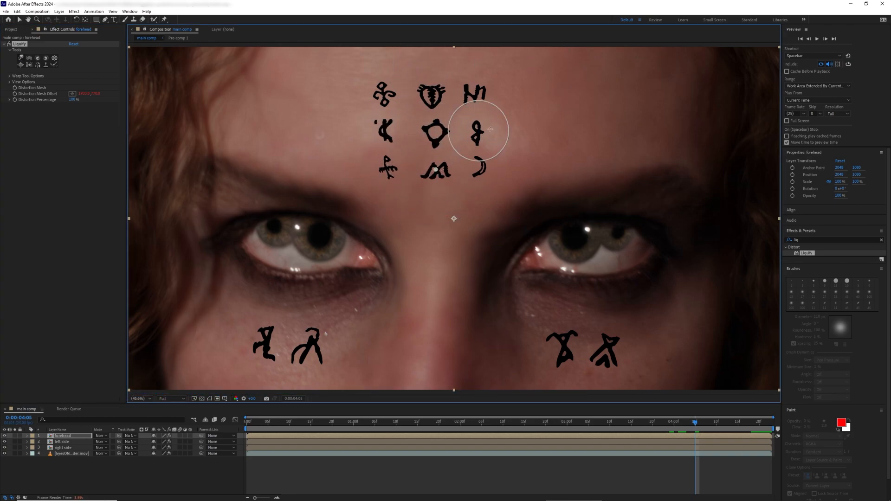
drag(477, 131, 480, 131)
drag(417, 85, 421, 86)
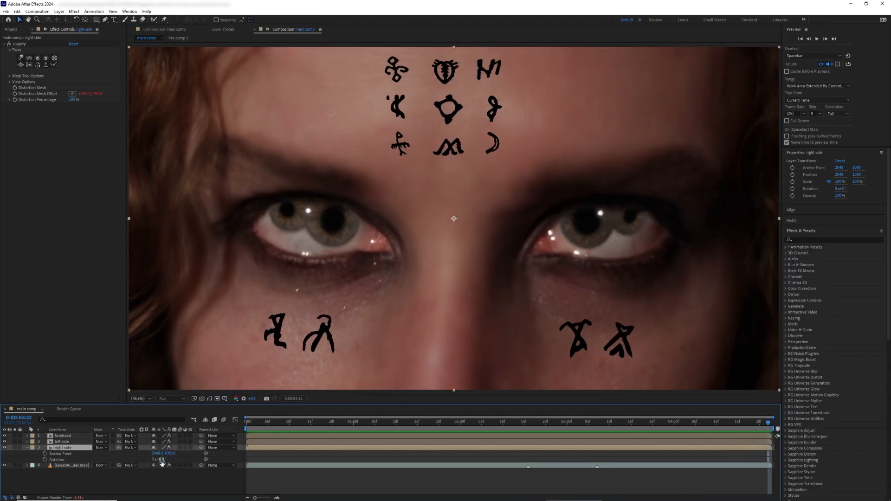
drag(161, 460, 193, 456)
key(ctrl+z)
key(ctrl+z)
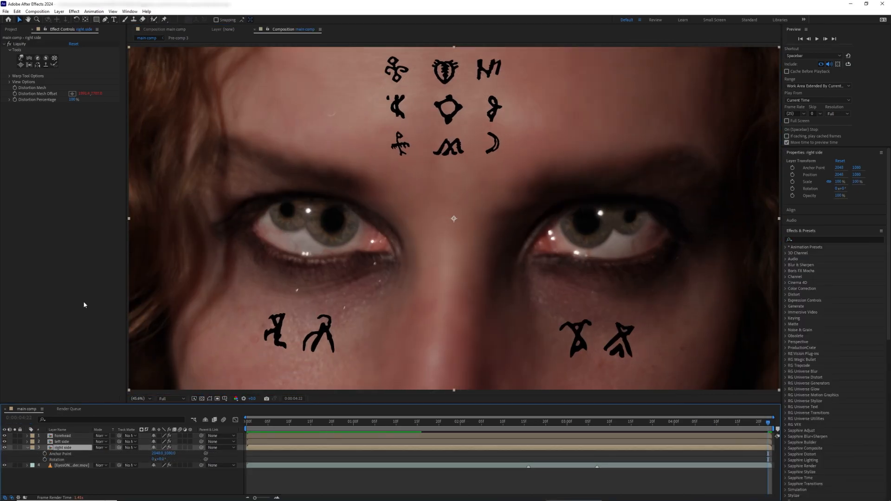
Warp the outer symbol of the right side pre-comp further with Liquify and compare it with the effect off and on
click(20, 44)
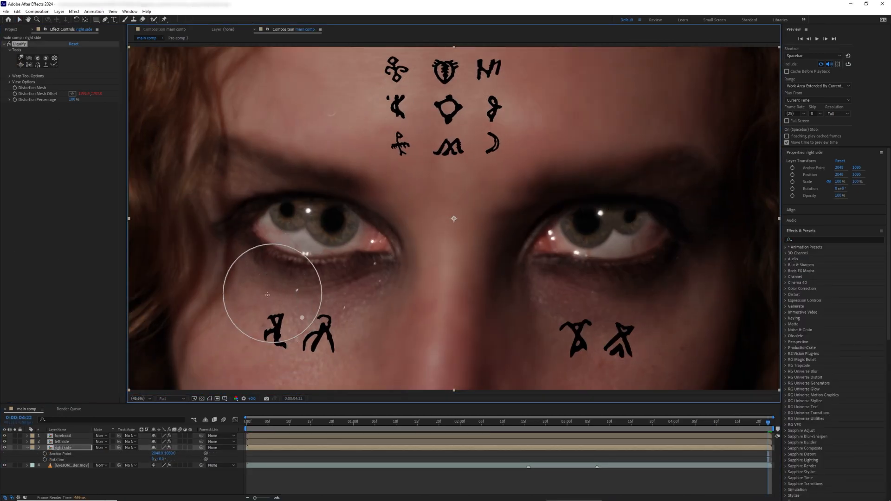
drag(272, 286, 252, 334)
mouse_move(251, 297)
mouse_down()
mouse_move(255, 333)
mouse_move(270, 332)
mouse_up()
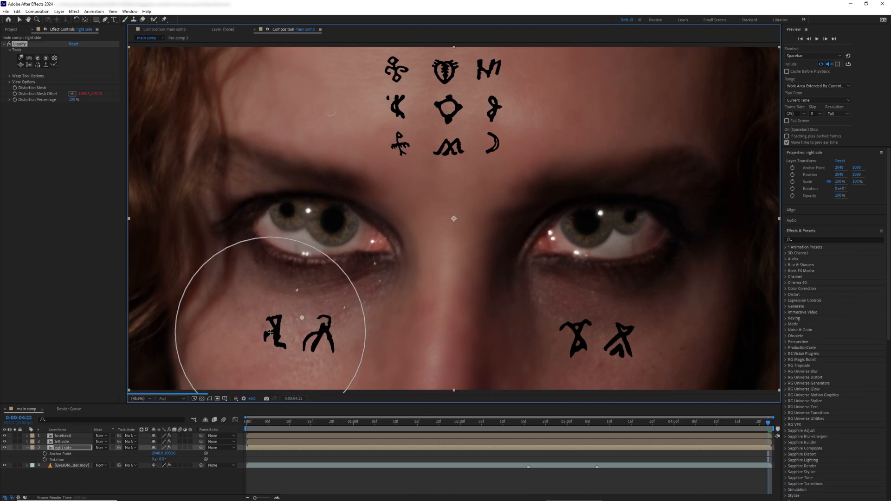
click(9, 44)
click(8, 44)
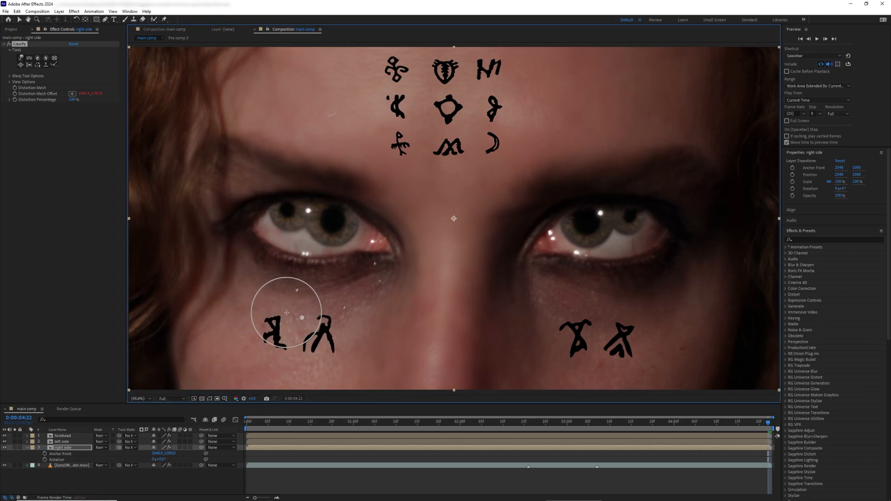
Apply a Fill effect to the right side pre-comp and sample its color from the dark skin under the eye
drag(296, 301, 289, 312)
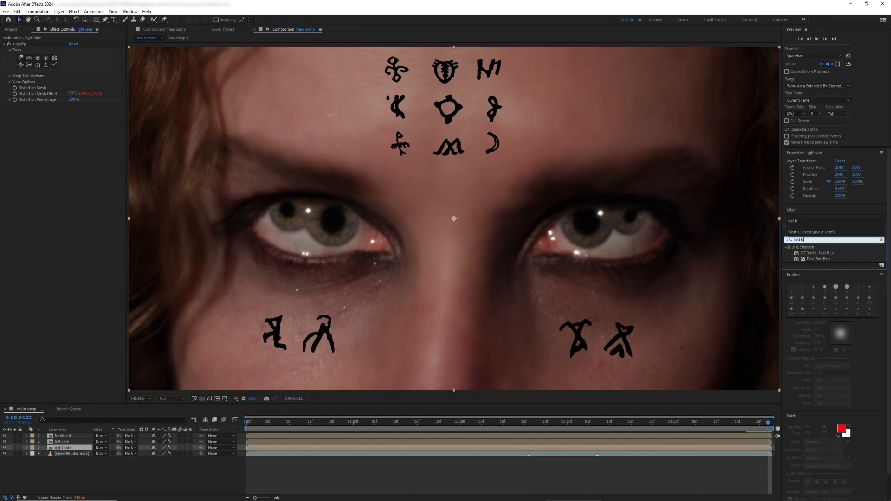
click(882, 240)
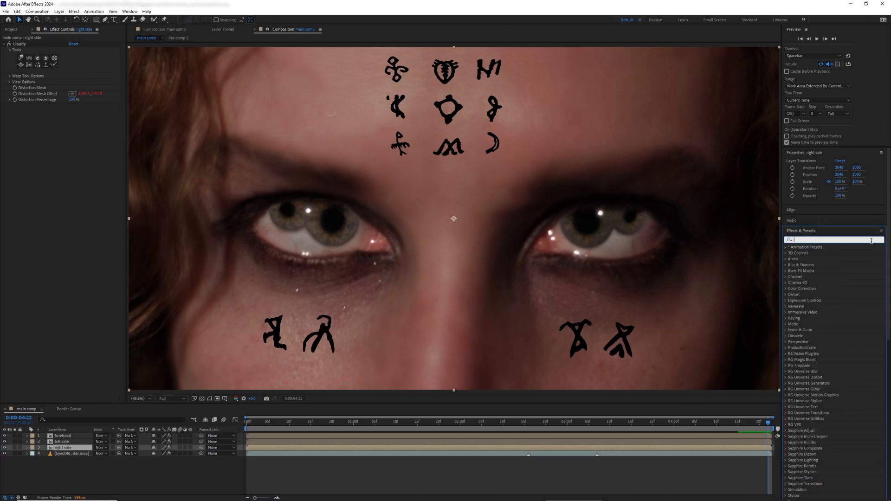
text(fill)
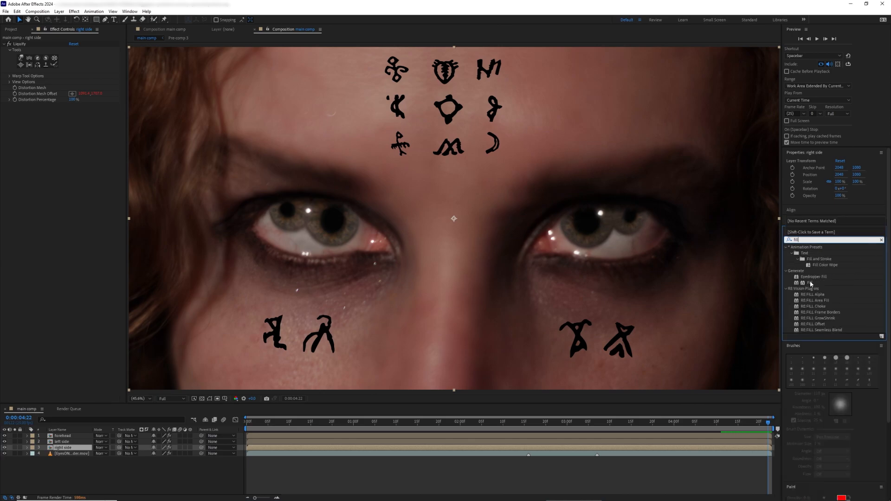
double_click(810, 283)
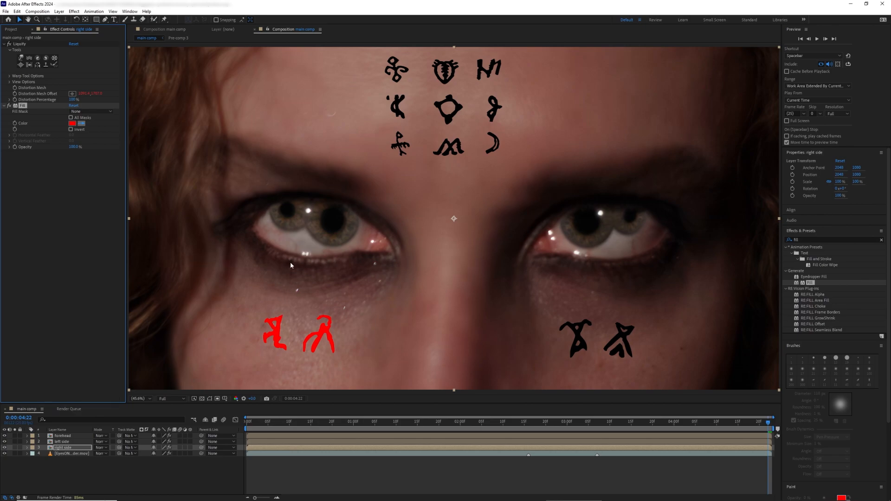
click(290, 263)
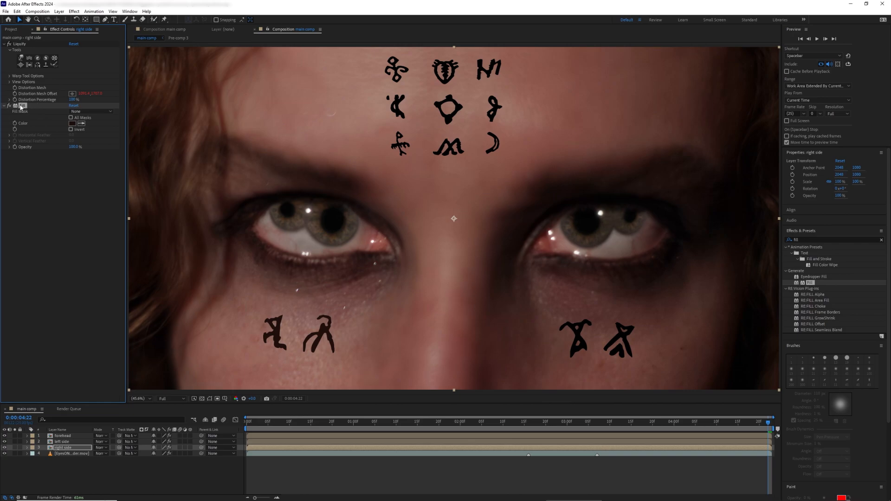
Paste the same Fill effect onto the left side and forehead pre-comps
click(74, 442)
key(ctrl+v)
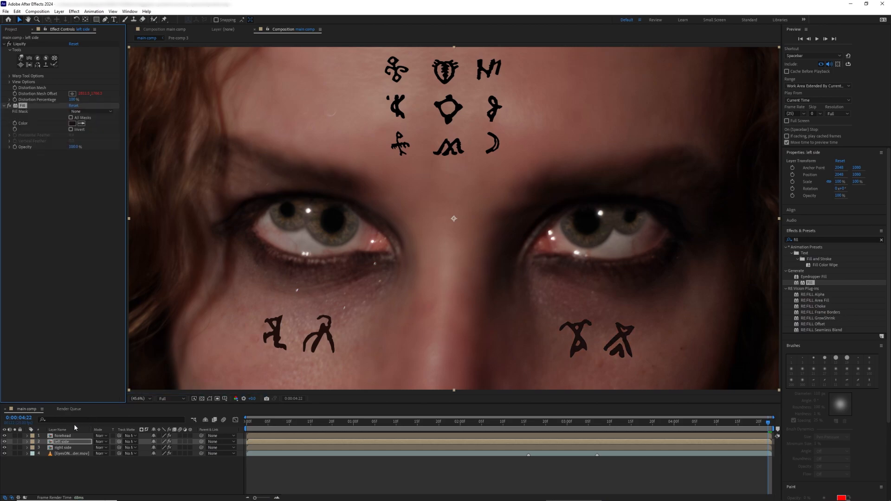
click(65, 435)
key(ctrl+v)
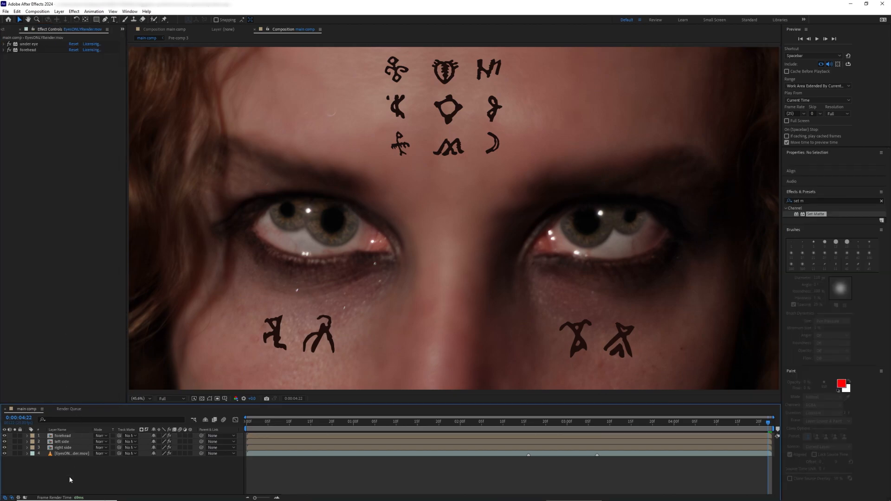
Pre-compose the right side layer together with a hidden duplicate of the eye footage, keeping the default name
click(82, 457)
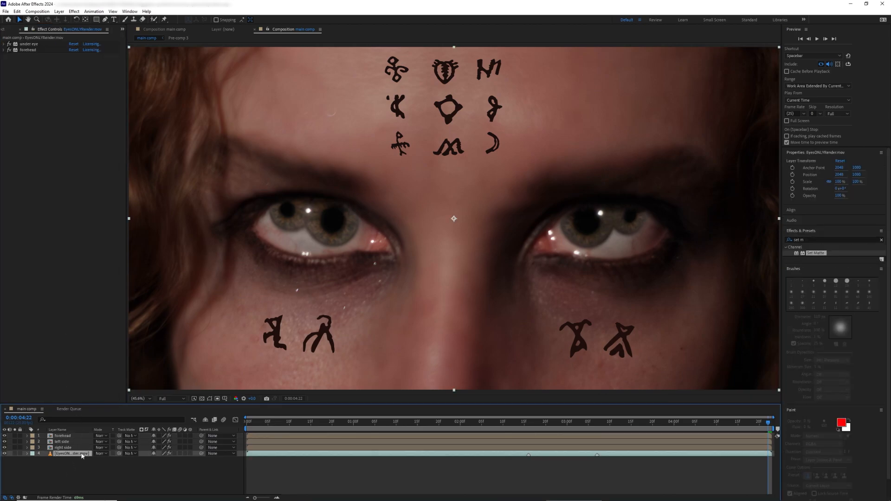
key(ctrl+d)
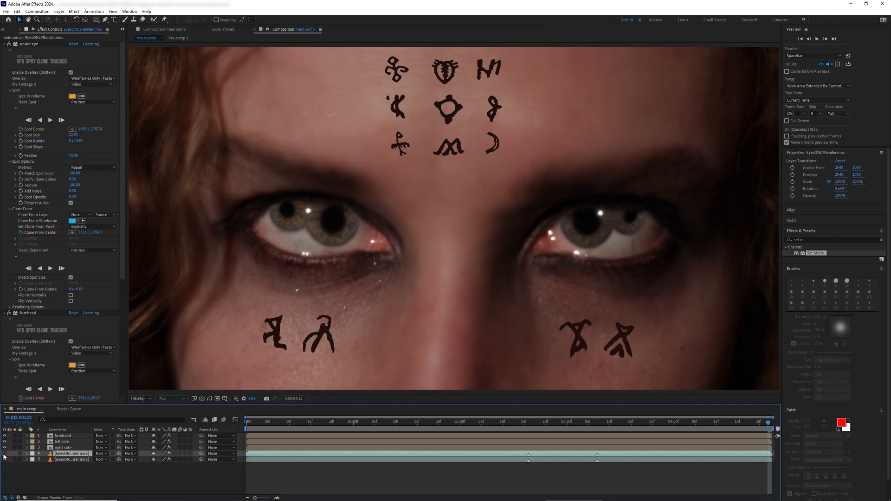
shift+click(65, 447)
right_click(69, 453)
click(93, 397)
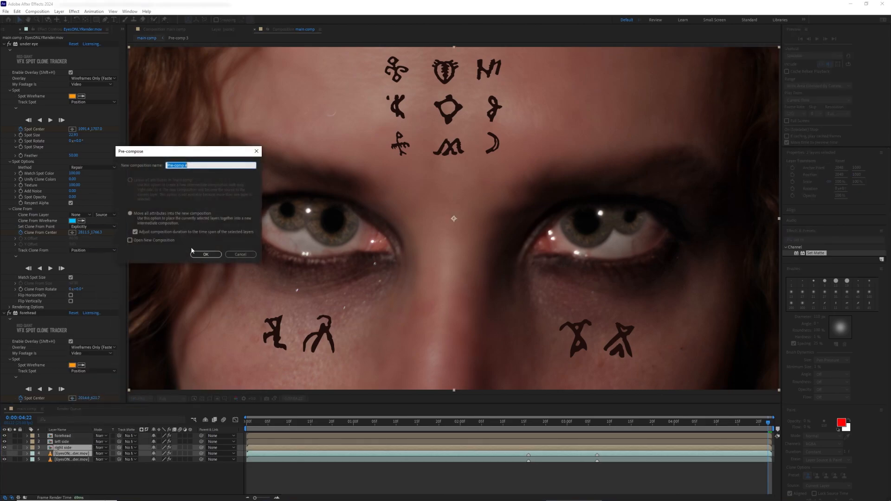
click(193, 253)
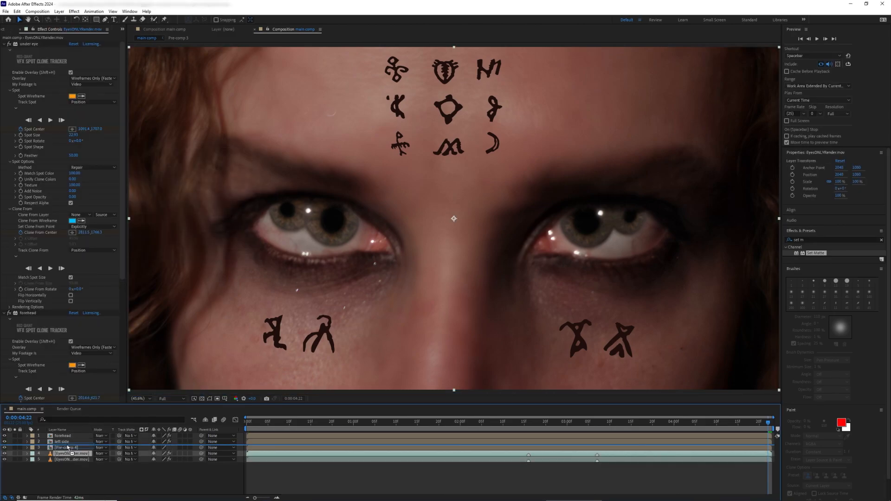
Move a hidden copy of the footage beneath the left side layer and pre-compose the two together
drag(68, 448, 61, 439)
shift+click(68, 442)
right_click(71, 447)
click(99, 396)
click(204, 255)
Duplicate the footage again, hide the copy and pre-compose it with the forehead layer
click(60, 454)
key(ctrl+d)
click(4, 442)
shift+click(60, 436)
right_click(65, 441)
click(90, 389)
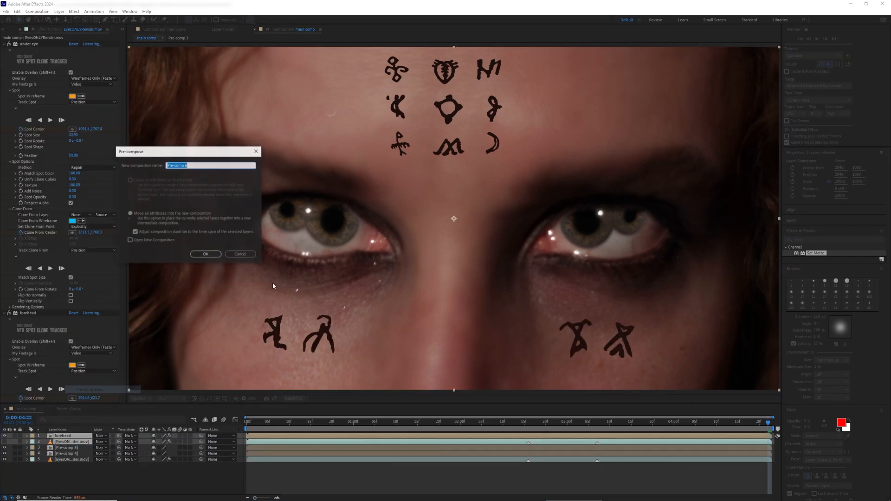
key(Return)
Rename the three new pre-comps, from the lowest to the uppermost, as right side, left side and forehead
right_click(67, 447)
click(92, 432)
text(right sid)
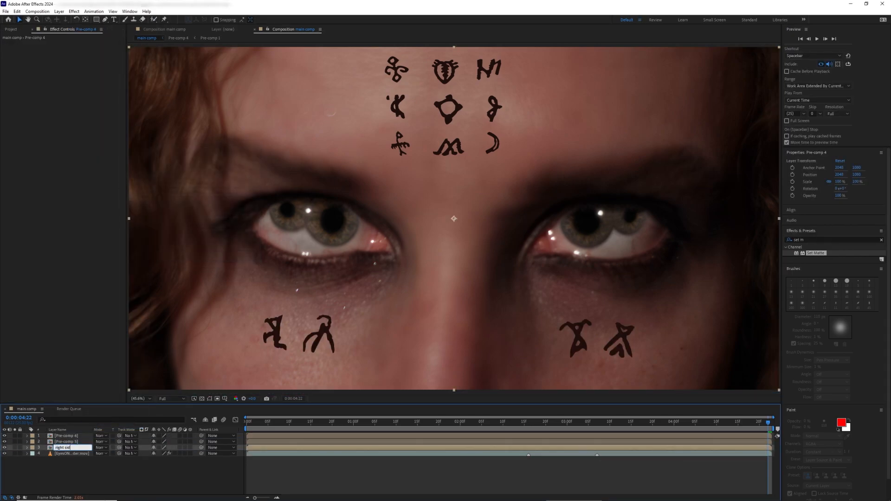
text(e)
key(Return)
right_click(69, 442)
click(93, 423)
text(left side)
right_click(71, 436)
click(93, 417)
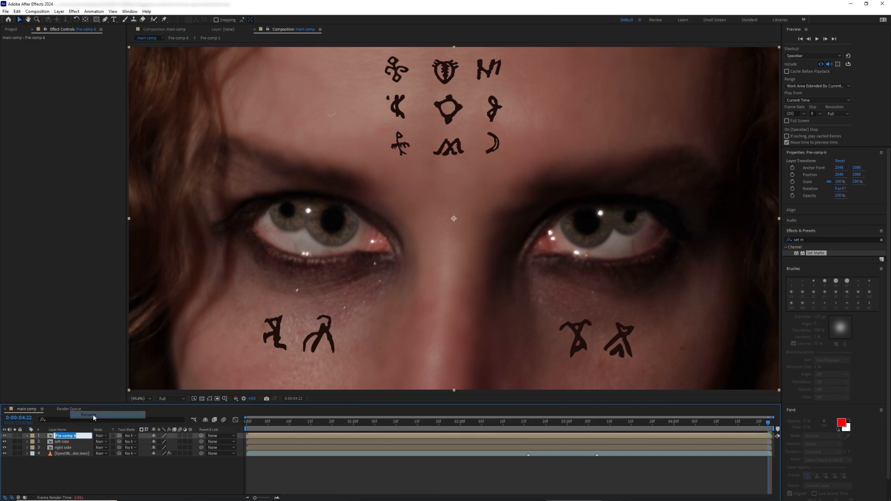
text(forehead)
key(Return)
Apply Fast Box Blur to the right side pre-comp and increase its Blur Radius until the symbols soften
click(64, 448)
click(817, 240)
text(fast b)
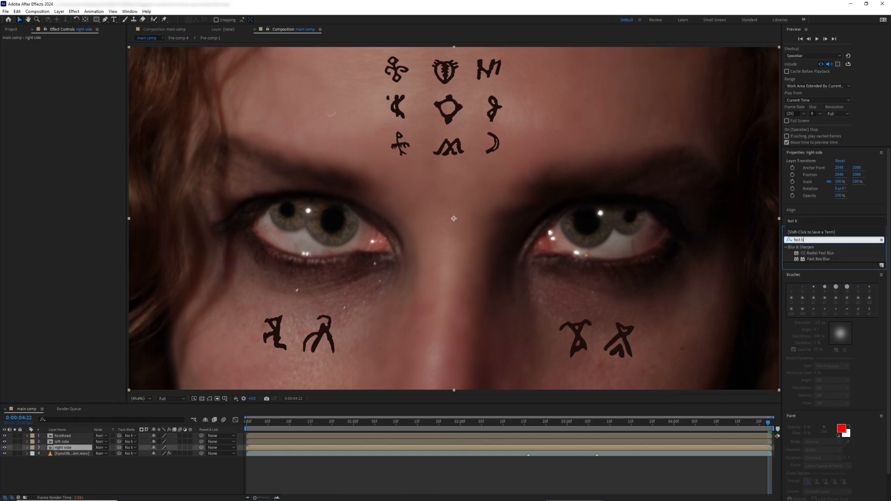
double_click(822, 259)
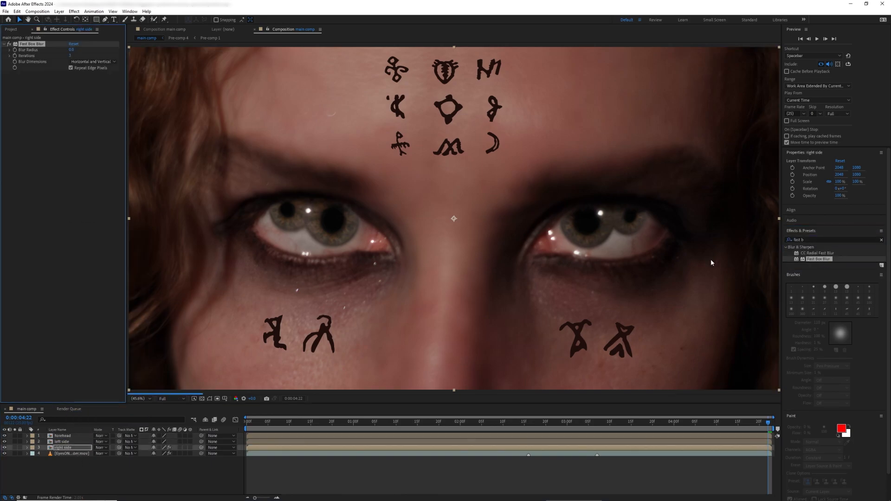
drag(72, 50, 77, 50)
Add a Set Matte effect to the right side pre-comp, followed by a second Fast Box Blur
click(817, 240)
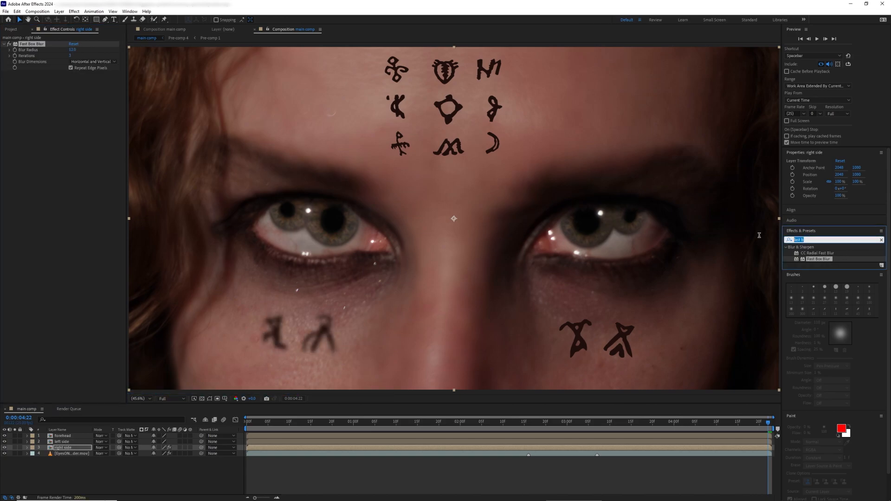
text(set m)
double_click(816, 254)
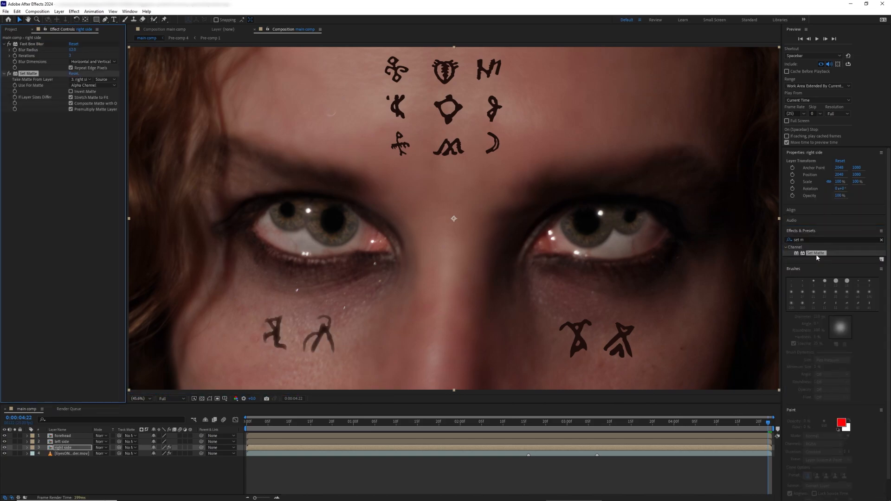
click(817, 240)
text(fast)
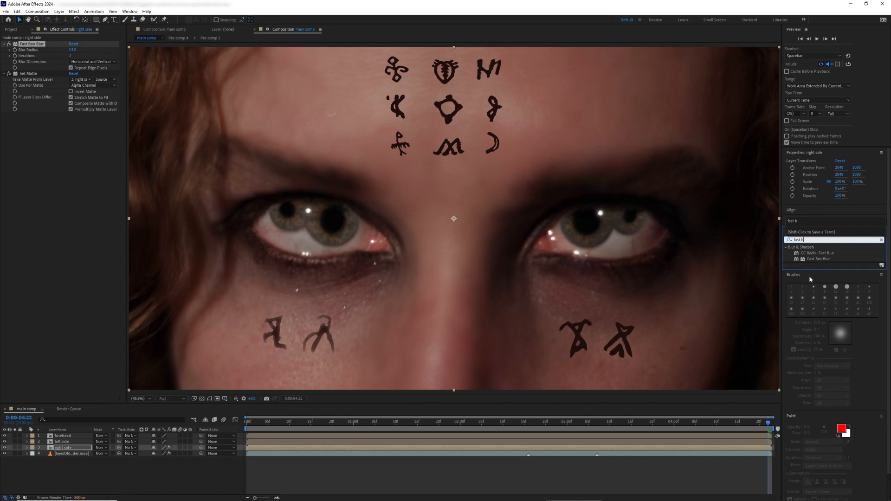
double_click(818, 259)
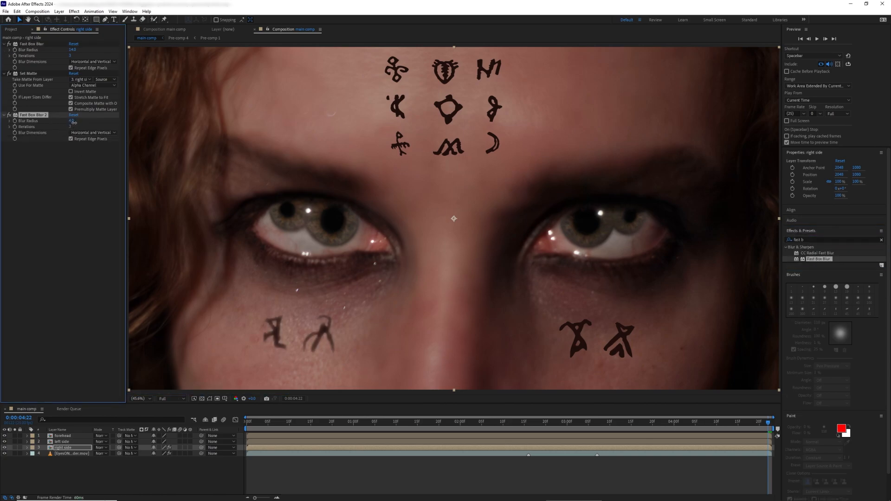
Fine-tune both Fast Box Blur radii on the right side pre-comp, setting the first to 14
click(72, 121)
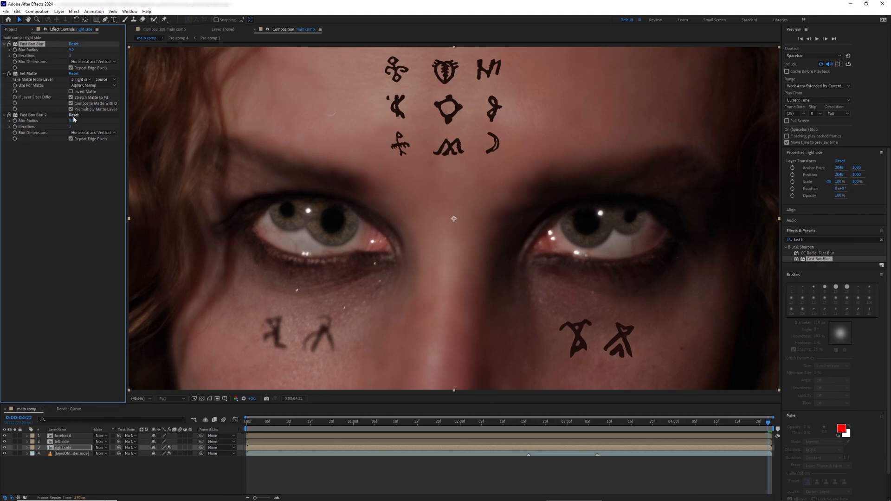
text(7)
key(Return)
click(72, 50)
text(11)
click(72, 121)
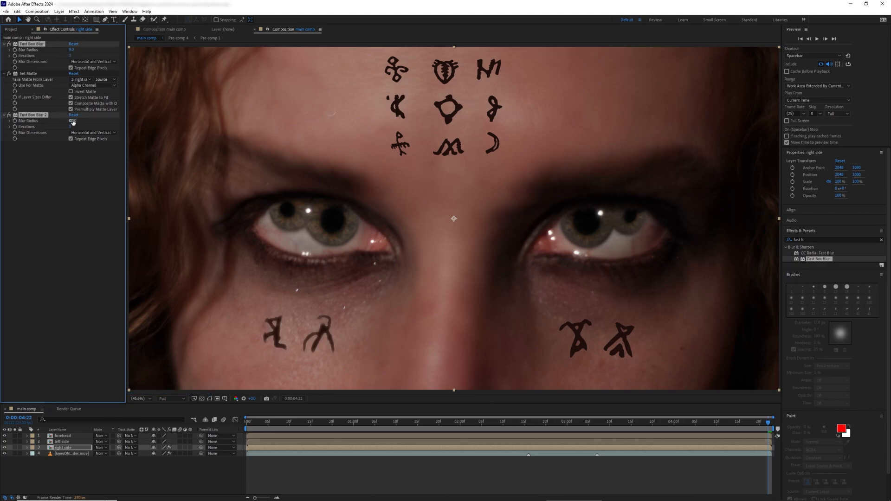
text(2)
key(Return)
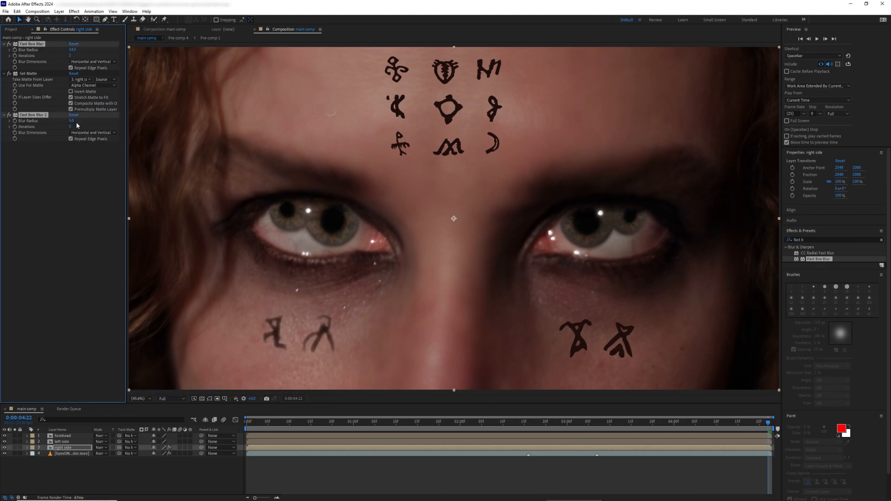
Set the right side layer's blending mode to Soft Light, then duplicate it and set the copy to Overlay
click(101, 447)
click(117, 277)
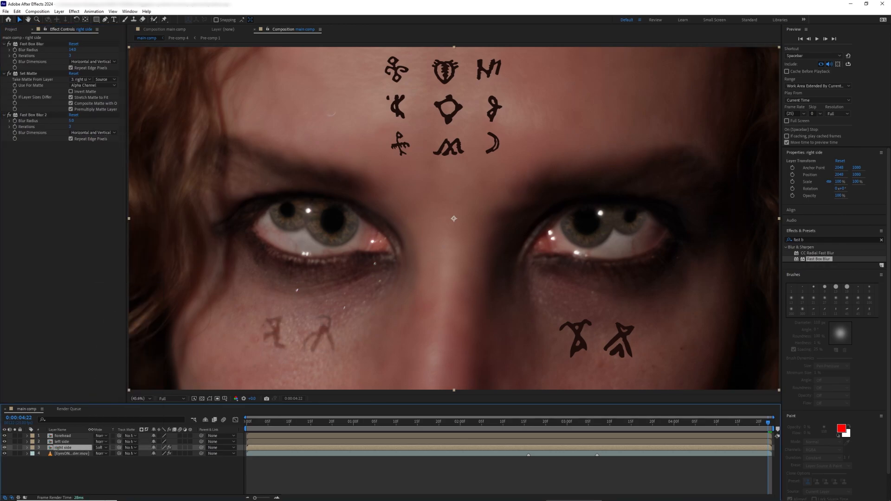
key(ctrl+d)
click(101, 448)
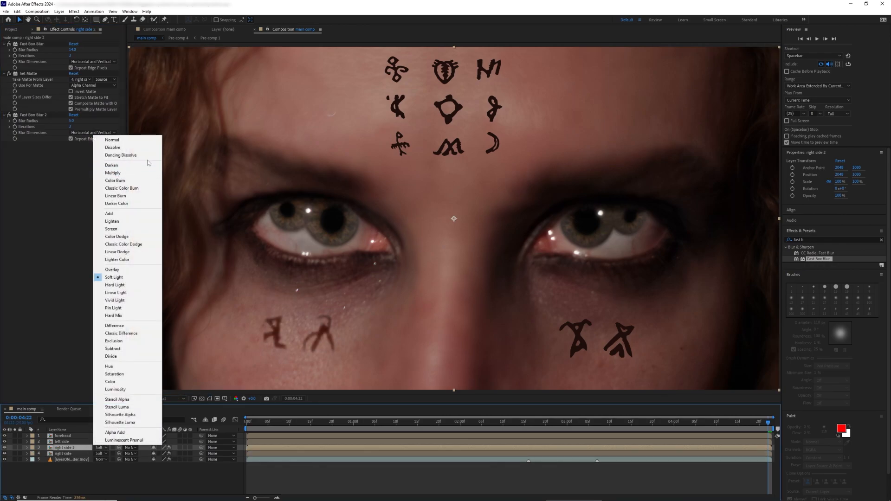
click(116, 269)
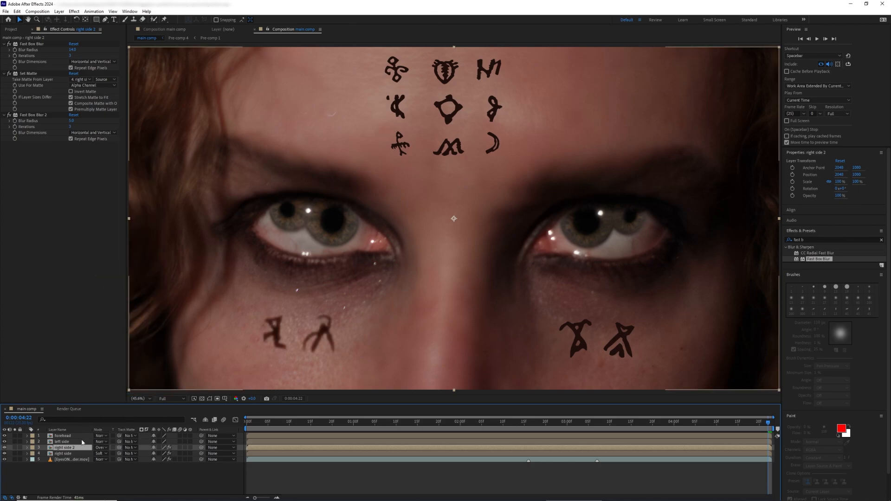
Raise the second Fast Box Blur's radius on the Soft Light right side layer to 18, then duplicate it and adjust the copy's radius
click(66, 454)
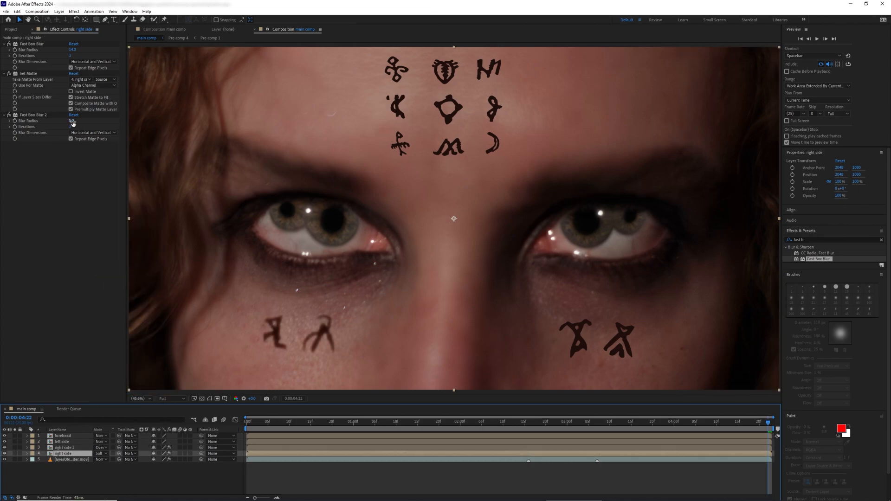
drag(73, 123, 76, 121)
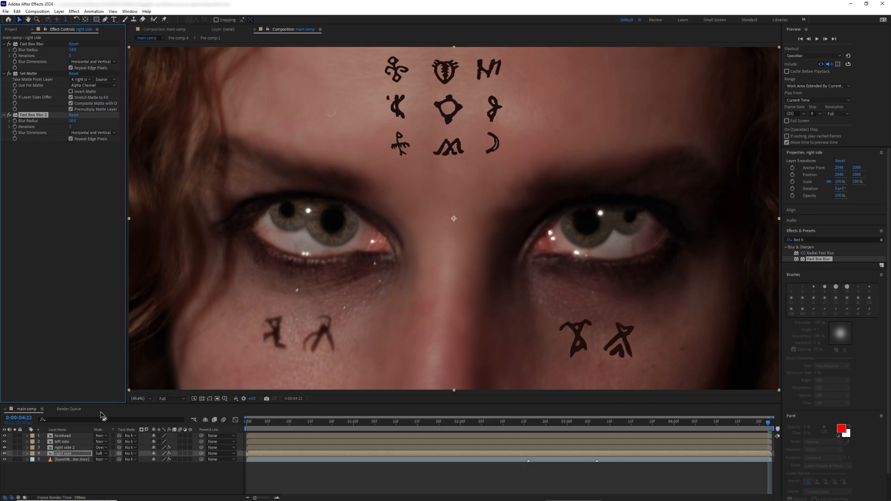
click(98, 451)
key(ctrl+d)
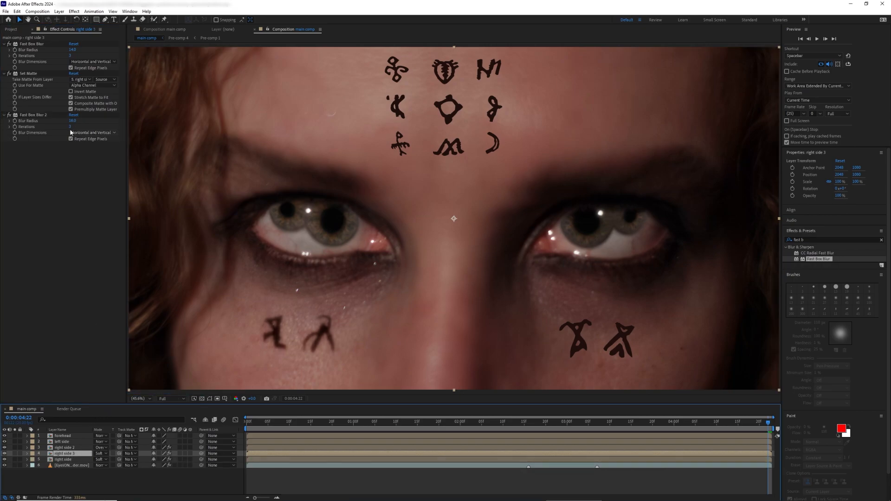
mouse_move(73, 122)
mouse_down()
mouse_move(65, 123)
mouse_move(82, 121)
mouse_up()
Apply a Fill effect with color 000000 to the right side 2 layer and place it first in the effect order
key(ctrl+Up)
click(808, 240)
text(fill)
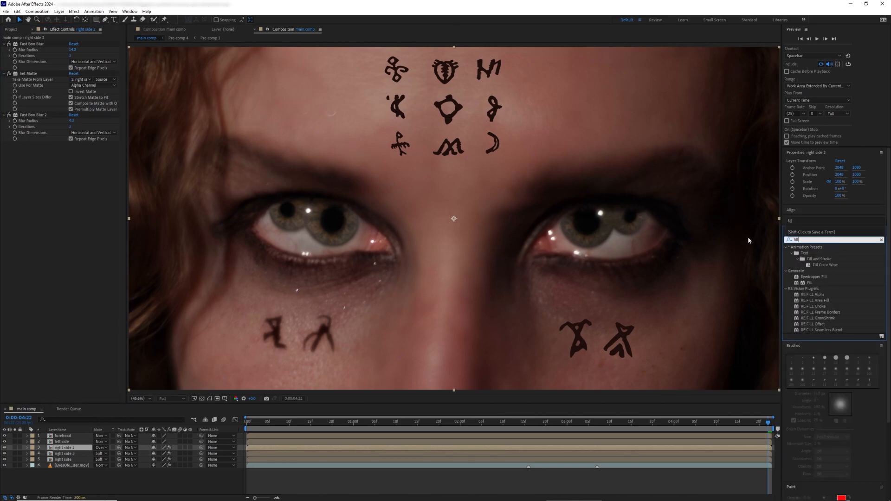
double_click(809, 282)
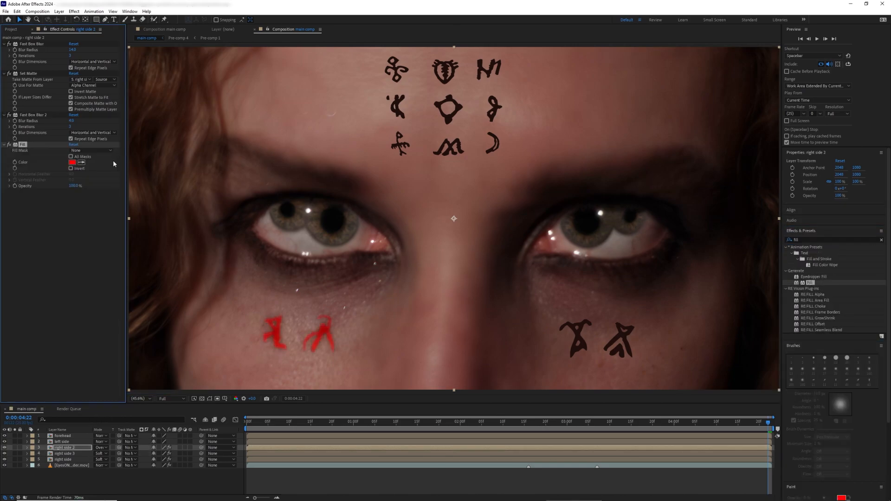
click(72, 162)
text(000000)
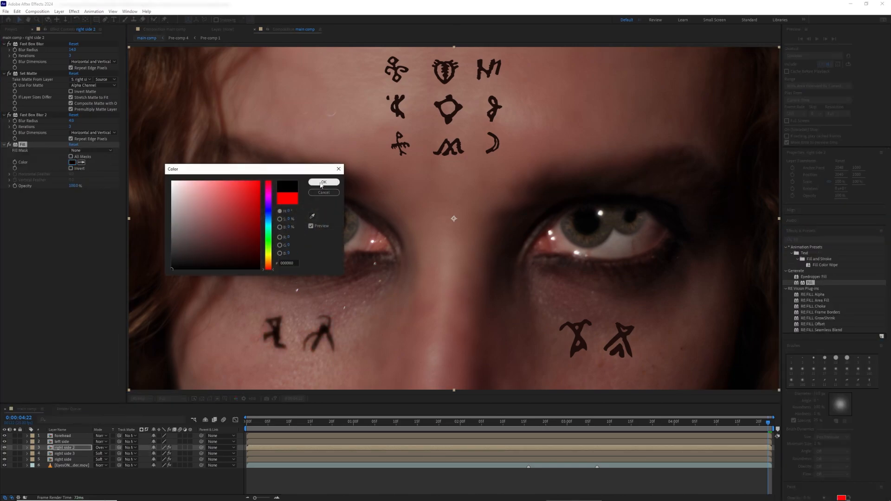
click(324, 182)
drag(26, 145, 32, 44)
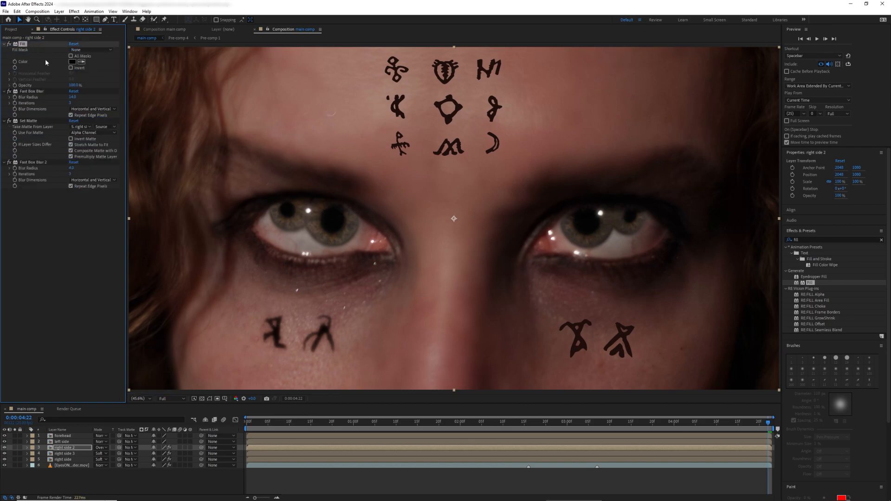
Try adjusting the Fill's effect opacity on the right side 2 layer, then lower the layer's own opacity
double_click(17, 45)
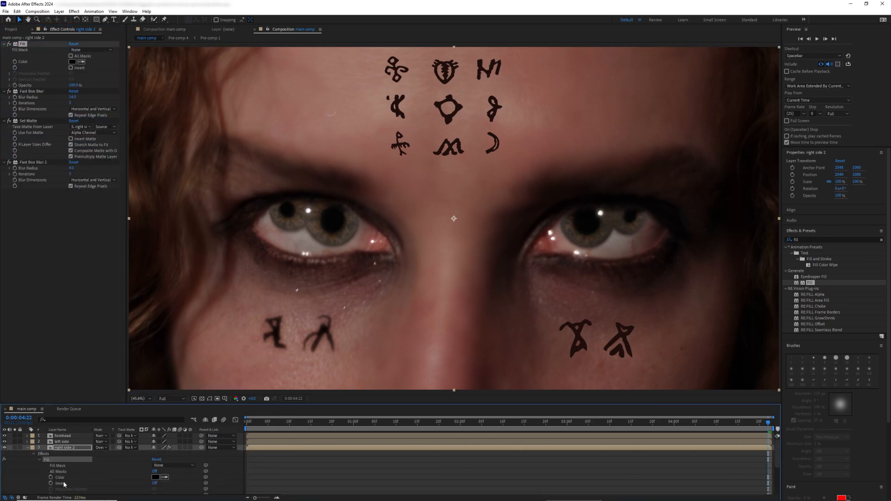
scroll(39, 468, down, 1)
click(45, 490)
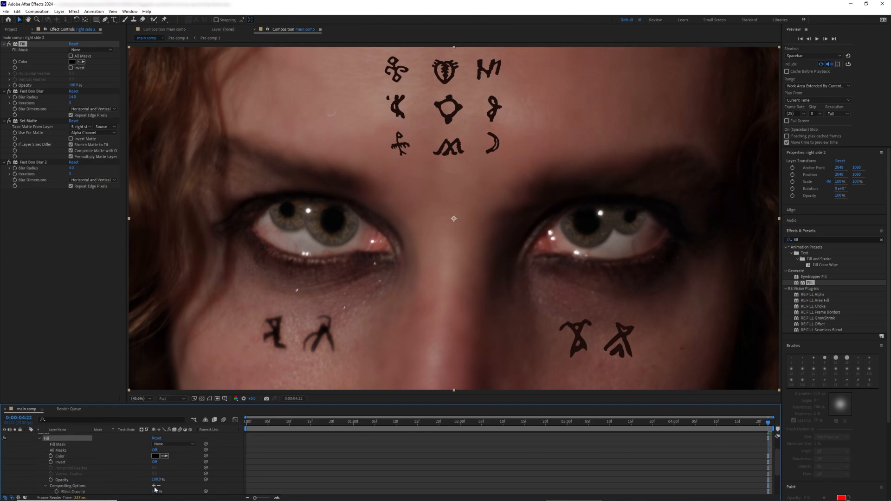
scroll(156, 476, down, 1)
mouse_move(156, 475)
mouse_down()
mouse_move(121, 475)
mouse_move(158, 474)
mouse_up()
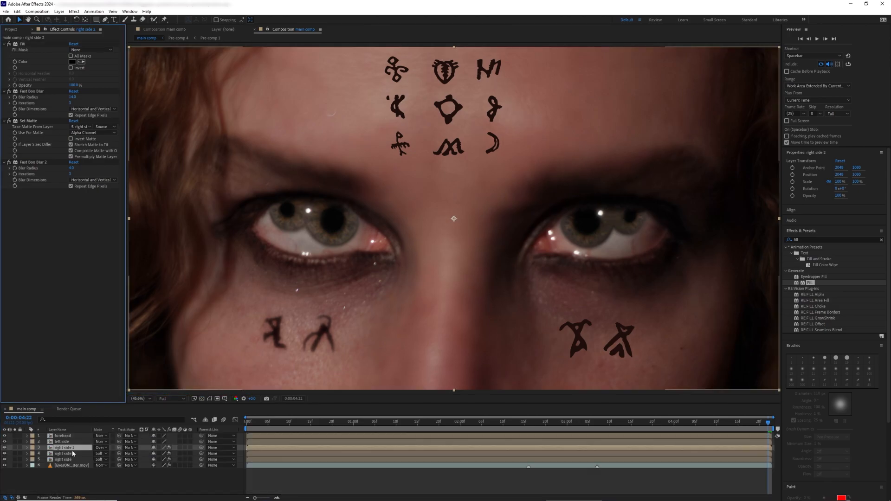
key(t)
drag(155, 454, 170, 454)
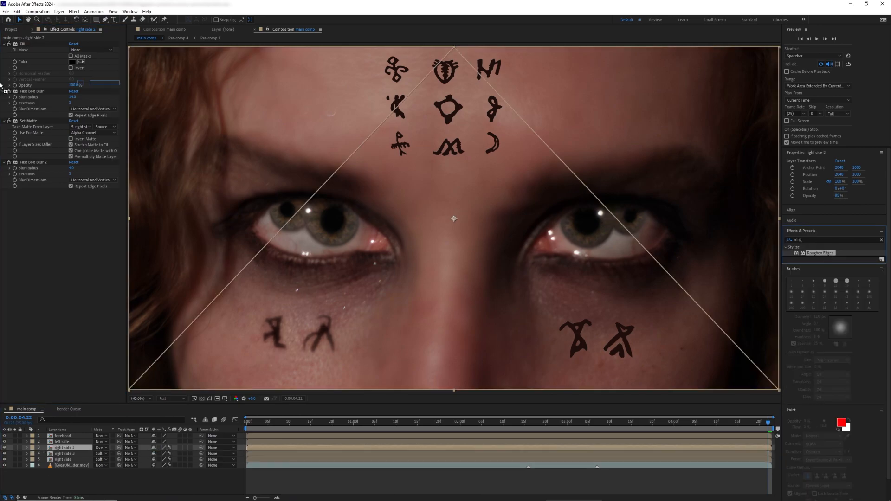
Add Roughen Edges first in the right side 2 layer's effect order, with the edge type set to Spiky
drag(820, 253, 454, 219)
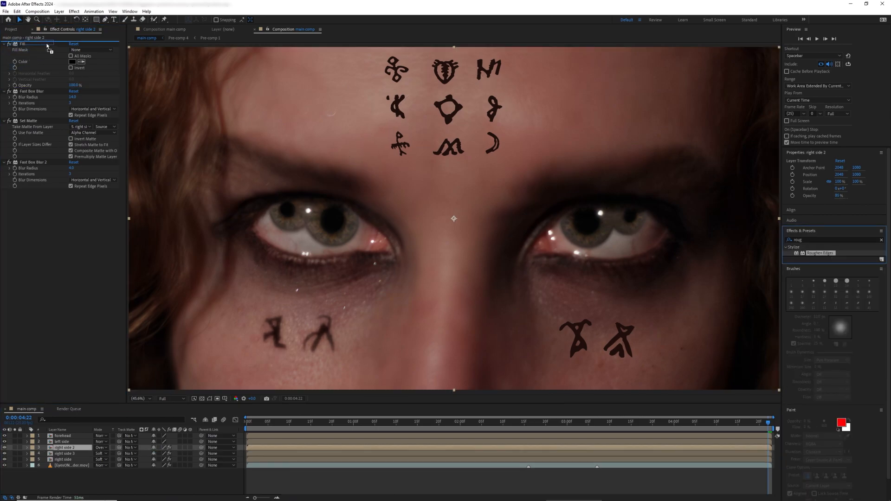
click(93, 50)
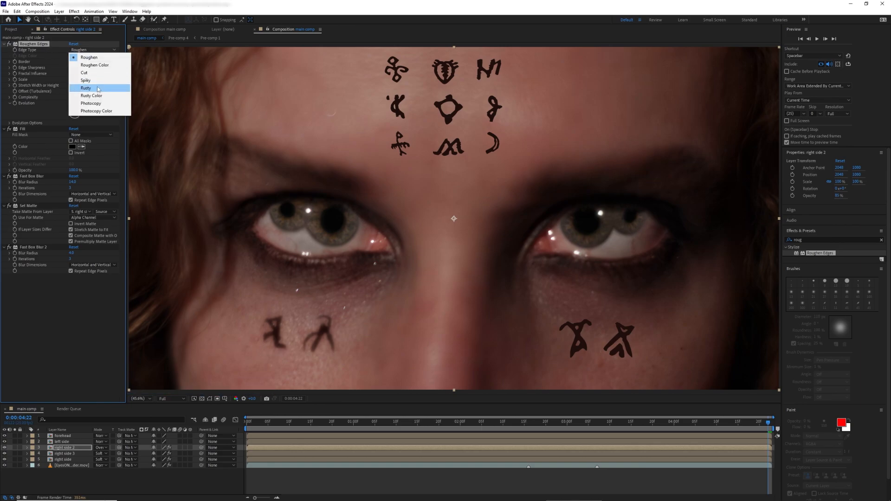
click(81, 74)
click(9, 129)
click(9, 176)
click(9, 206)
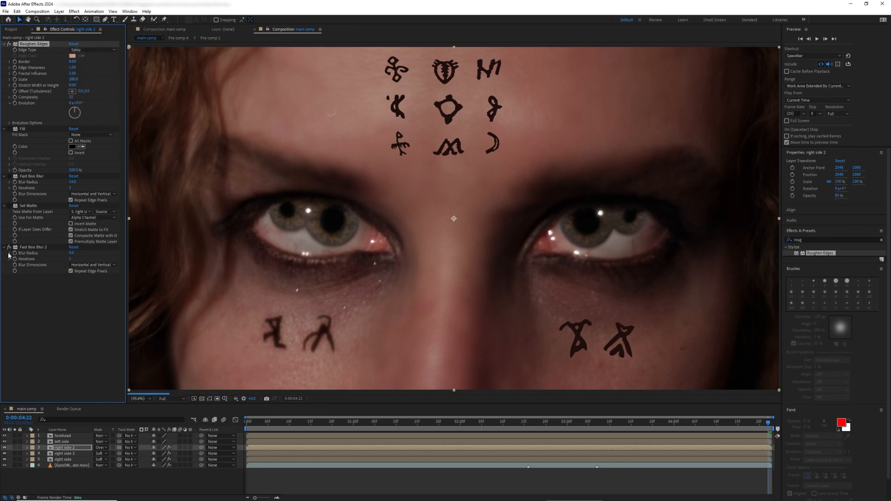
click(9, 247)
click(93, 50)
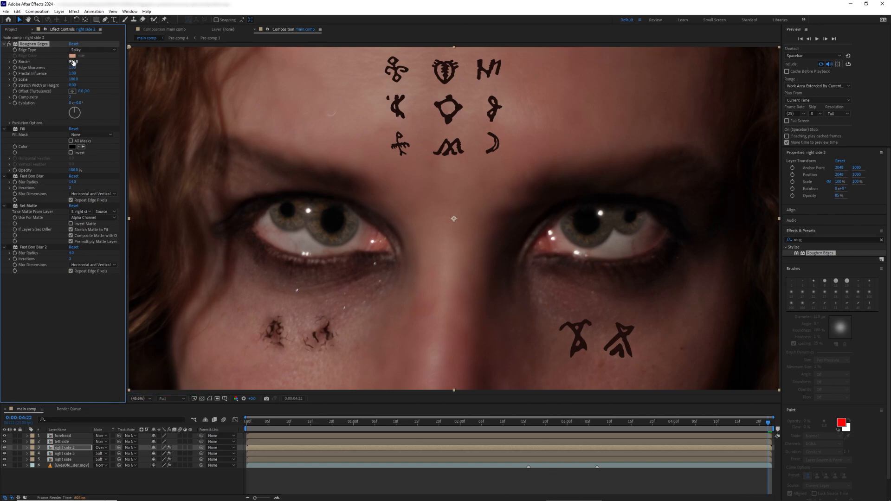
Raise the Roughen Edges border and set its complexity to 4 after trying 10
drag(72, 62, 96, 68)
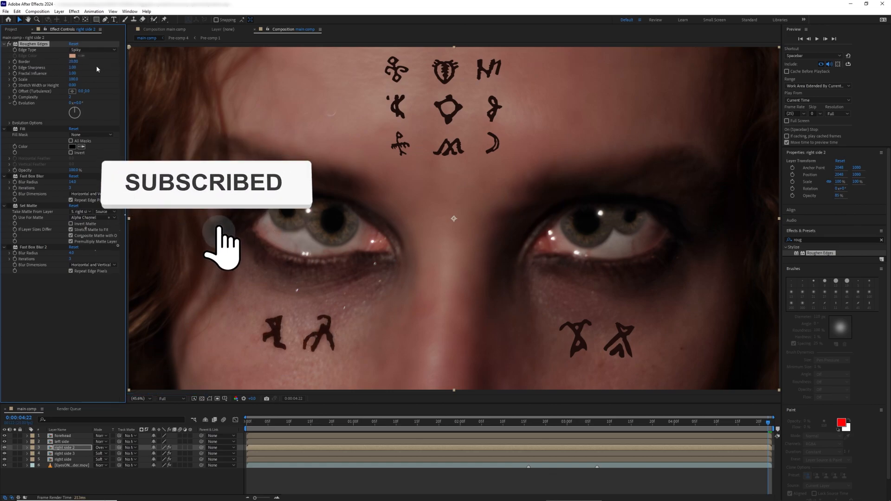
click(70, 98)
text(10)
key(Return)
click(71, 98)
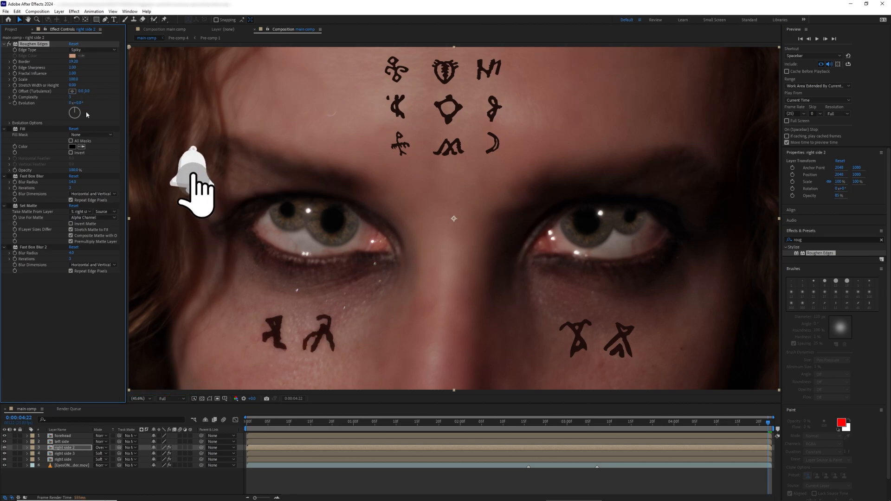
text(4)
key(Return)
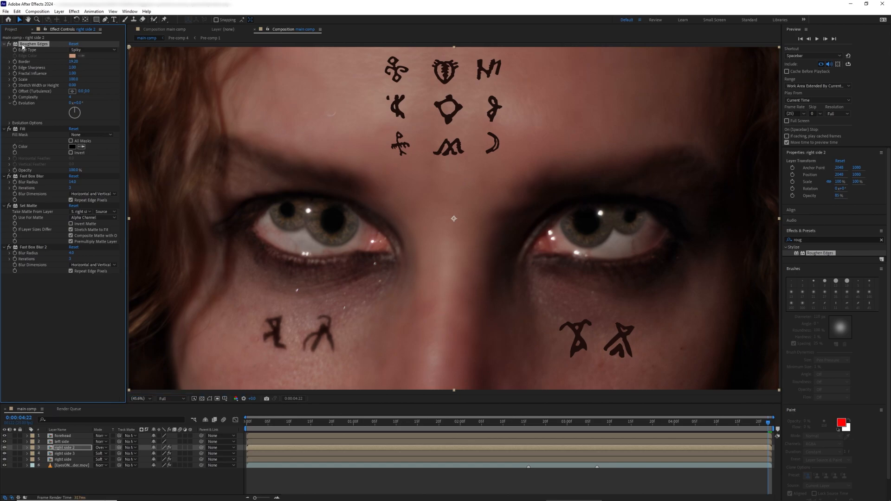
Move Roughen Edges between Set Matte and Fast Box Blur 2, then reduce its border and lower its edge sharpness to 0.24
drag(22, 47, 22, 244)
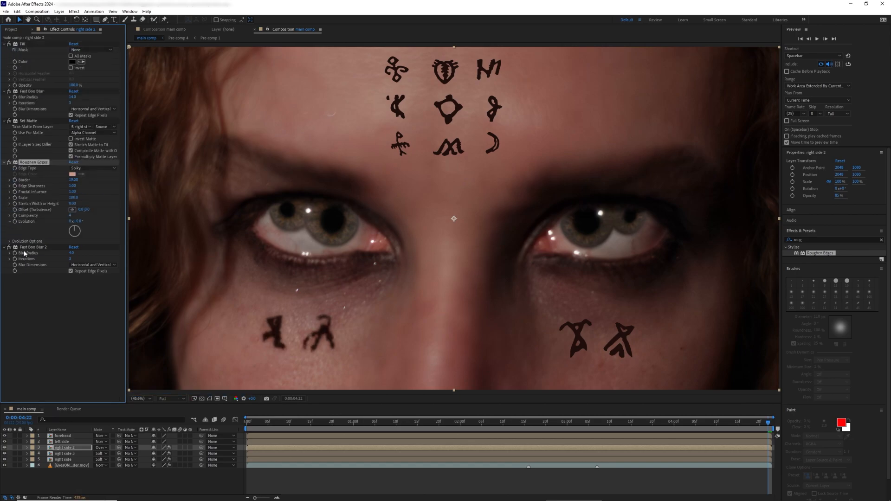
drag(73, 180, 3, 180)
click(9, 163)
click(9, 162)
drag(72, 186, 67, 188)
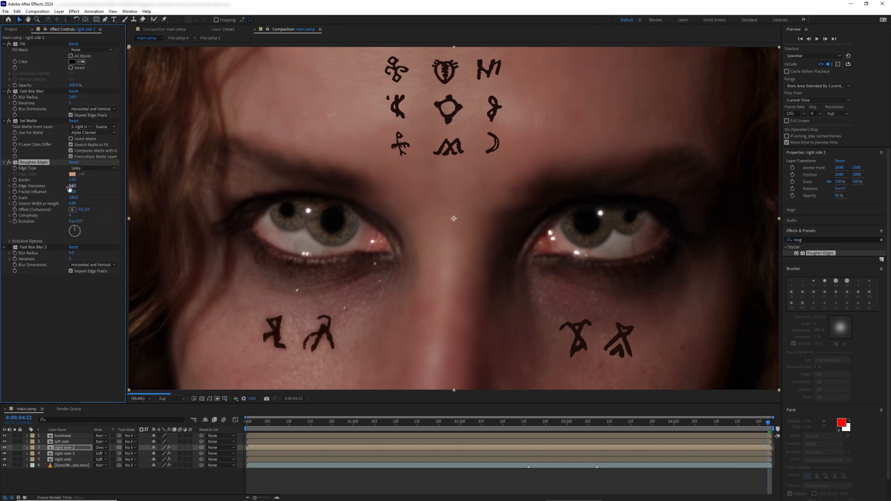
click(10, 247)
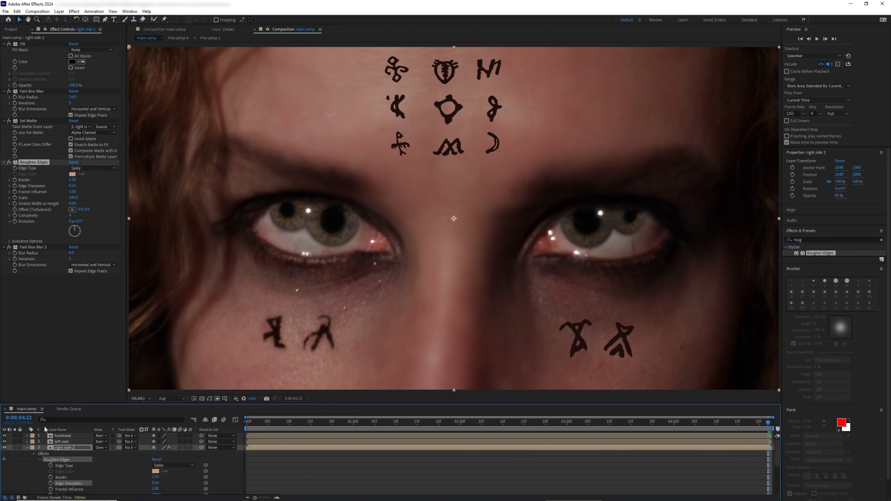
Open the effect opacity in the Roughen Edges compositing options of the right side 2 layer
scroll(40, 463, down, 3)
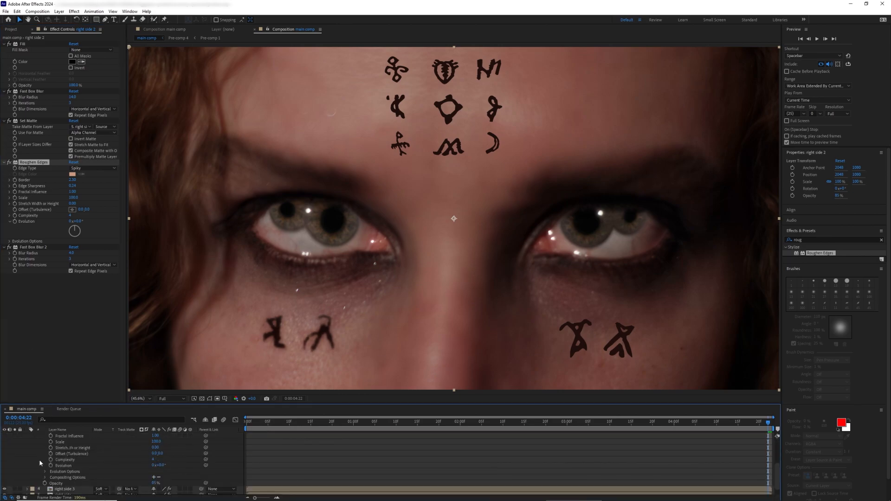
click(45, 477)
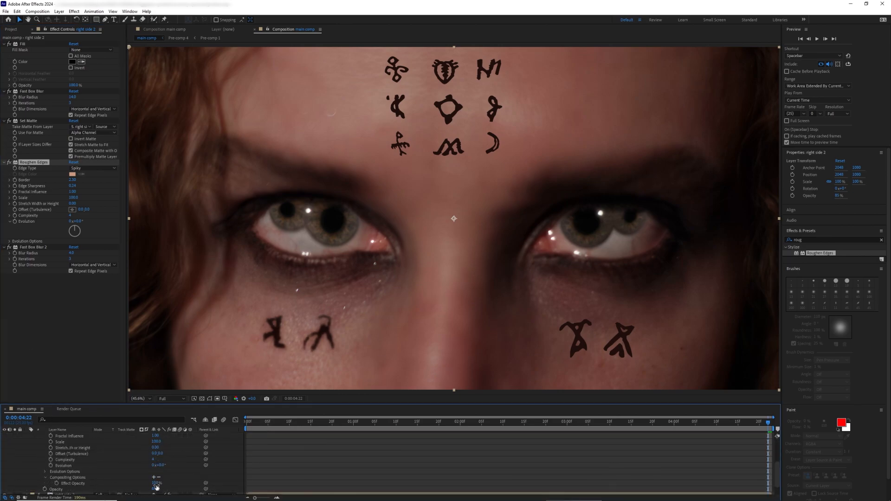
click(157, 483)
Copy all effects from the right side 2 layer onto the left side layer
click(23, 44)
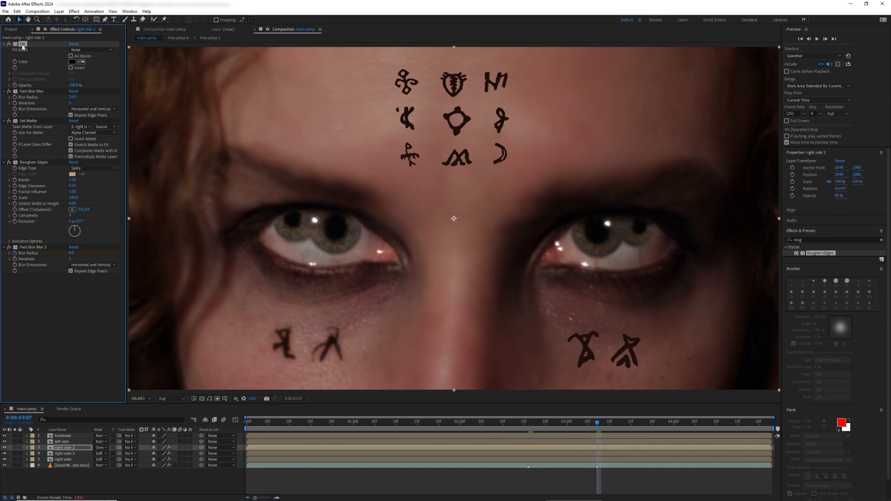
key(ctrl+a)
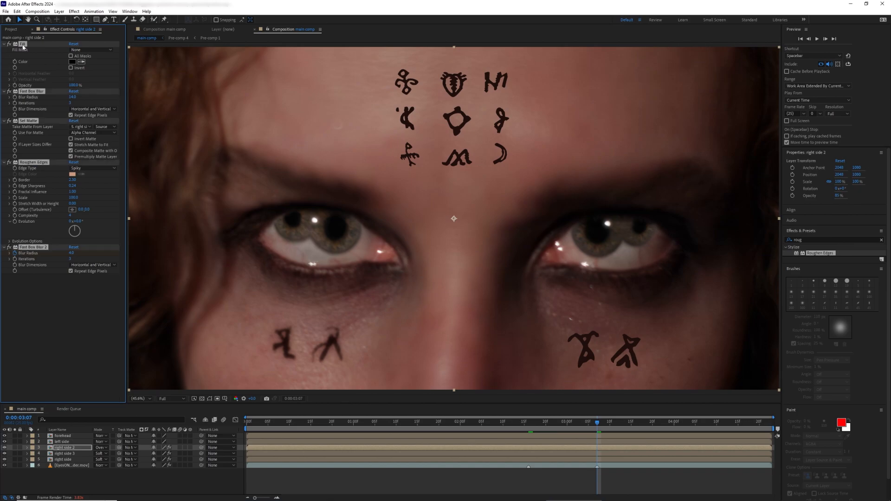
click(73, 442)
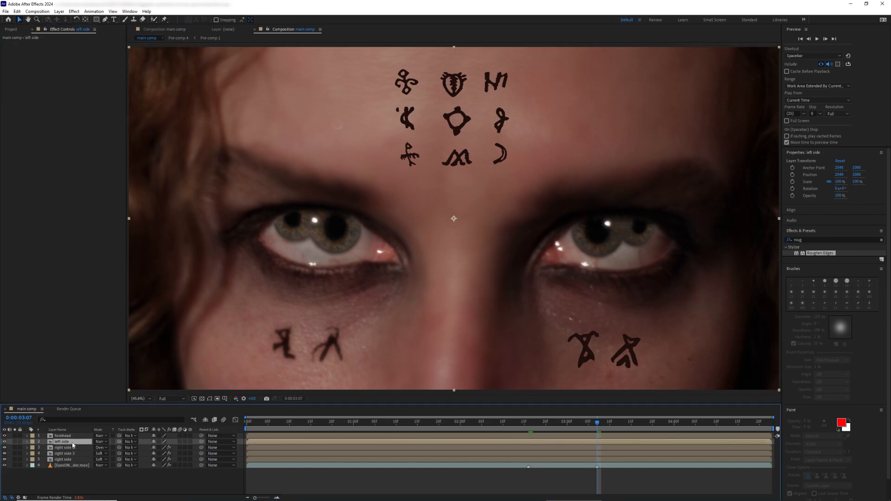
key(ctrl+v)
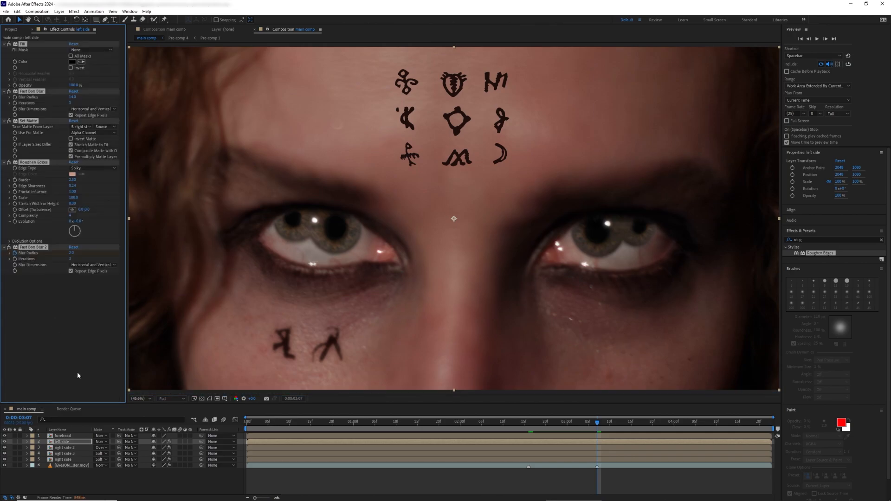
click(70, 328)
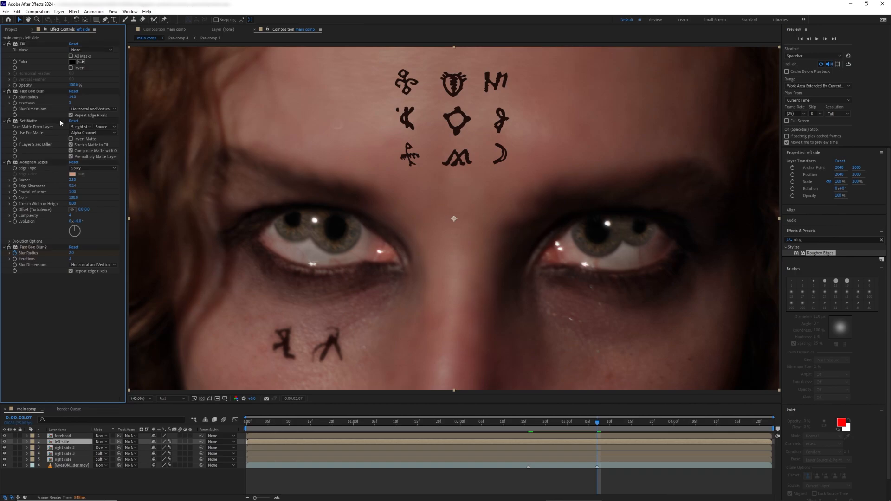
Set the left side layer's Set Matte source to left side and its blending mode to Overlay
click(83, 125)
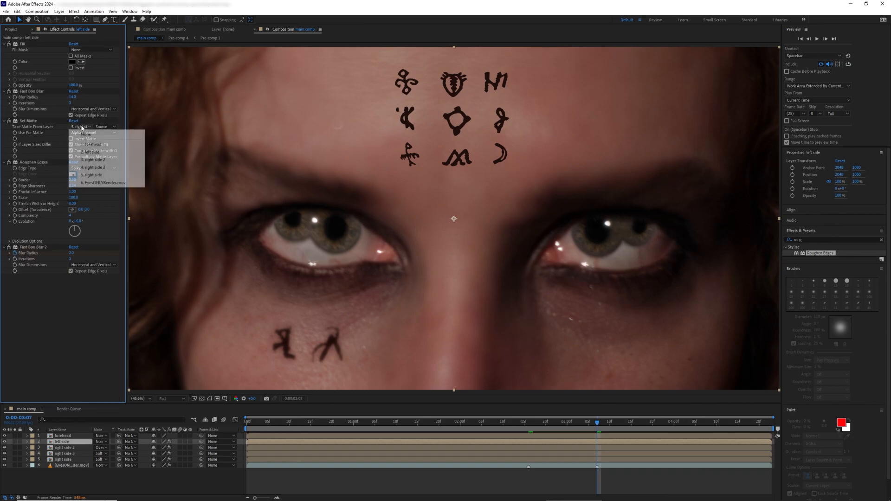
click(89, 156)
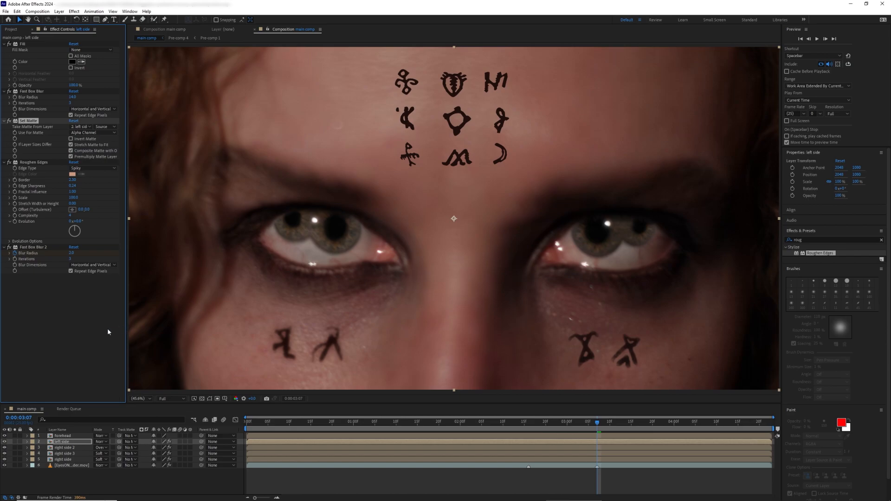
click(101, 442)
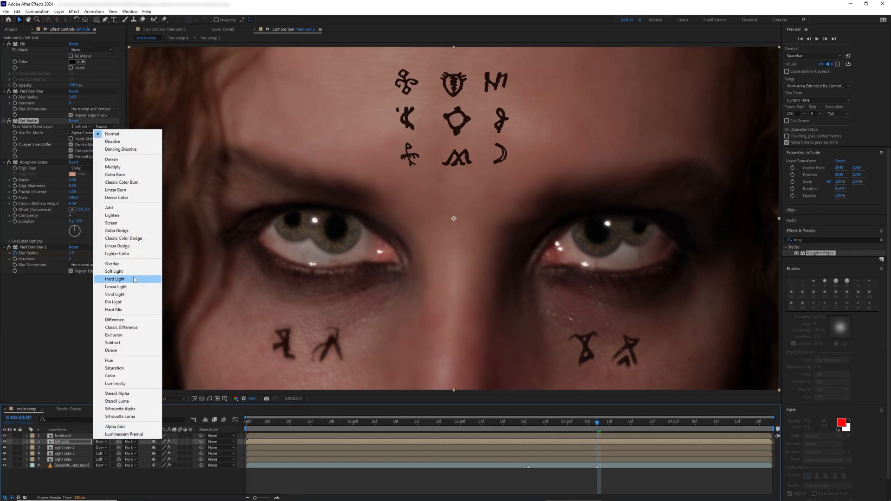
click(131, 265)
Select all effects on the right side 3 layer and copy them
click(75, 454)
click(75, 448)
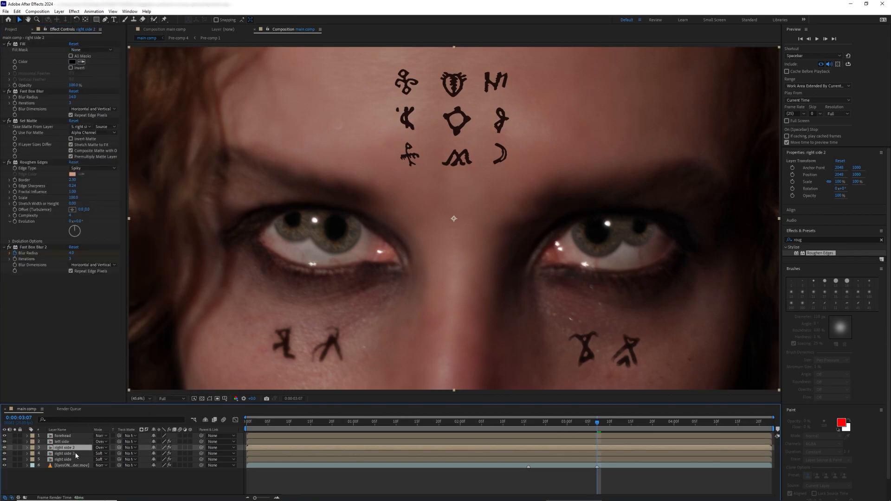
click(76, 454)
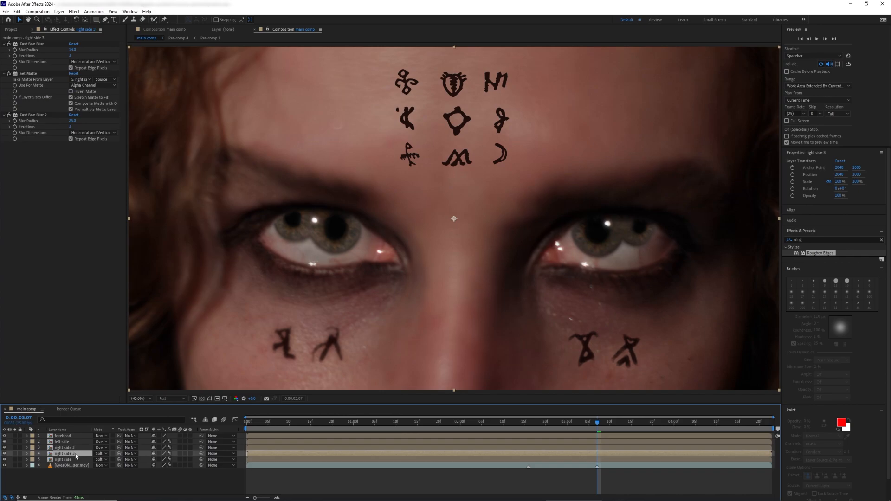
click(34, 45)
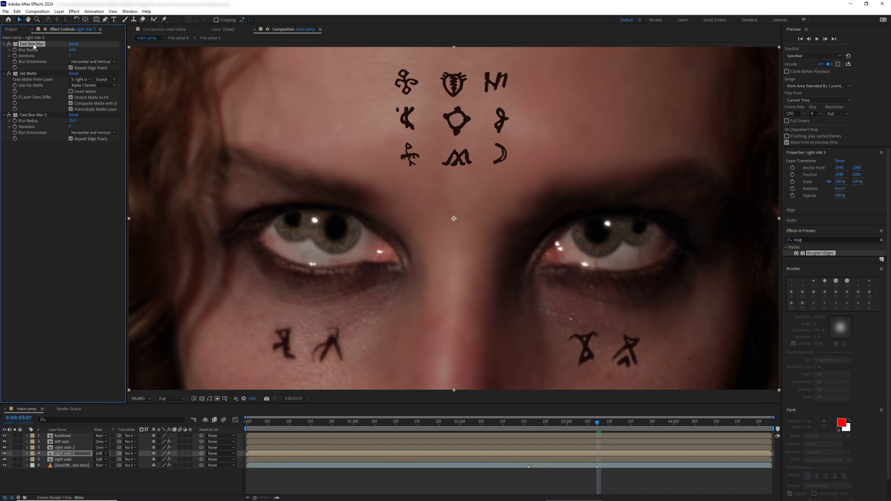
key(ctrl+a)
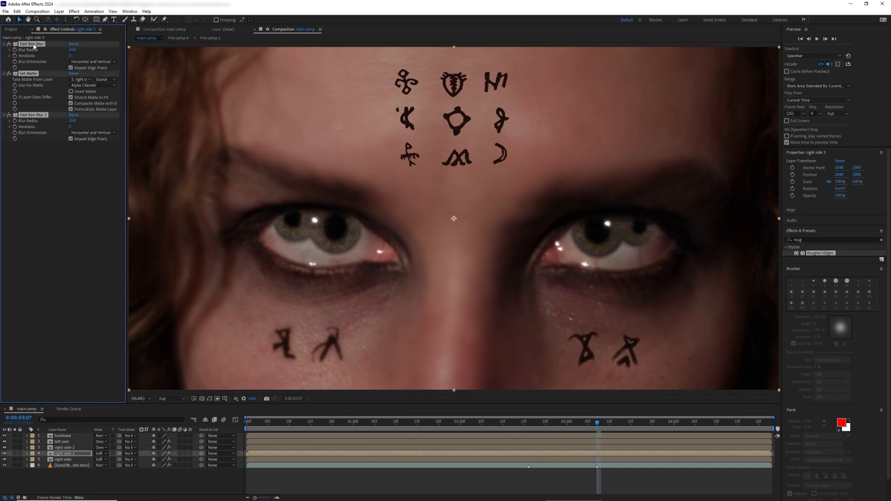
Duplicate the left side layer, place the copy beneath the original and set it to Soft Light
click(77, 443)
key(ctrl+d)
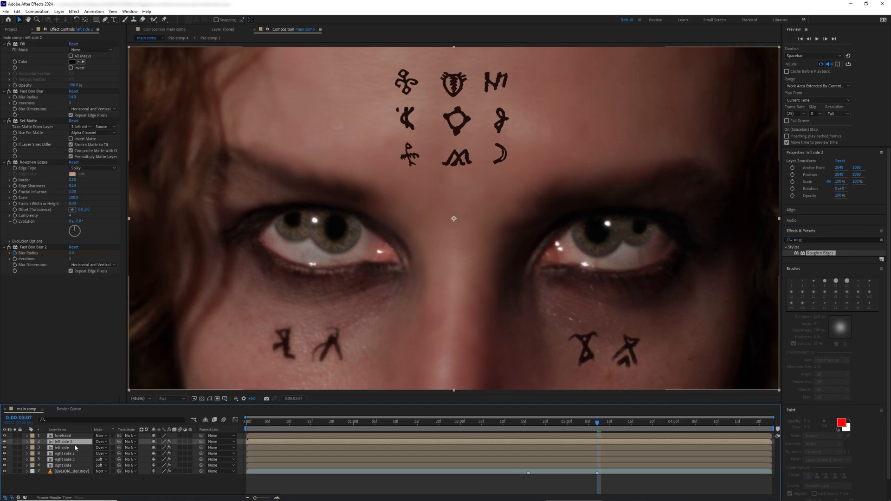
click(99, 448)
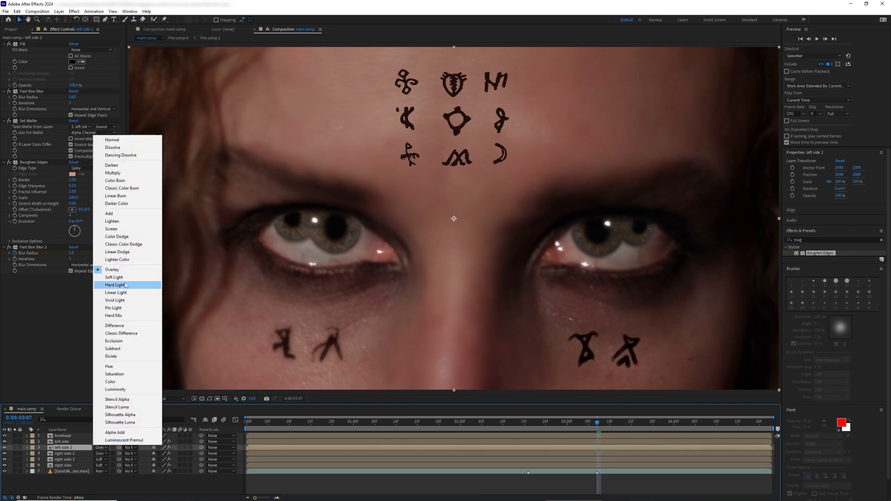
click(114, 277)
Replace all effects on the left side 2 layer with the ones copied from right side 3
click(33, 248)
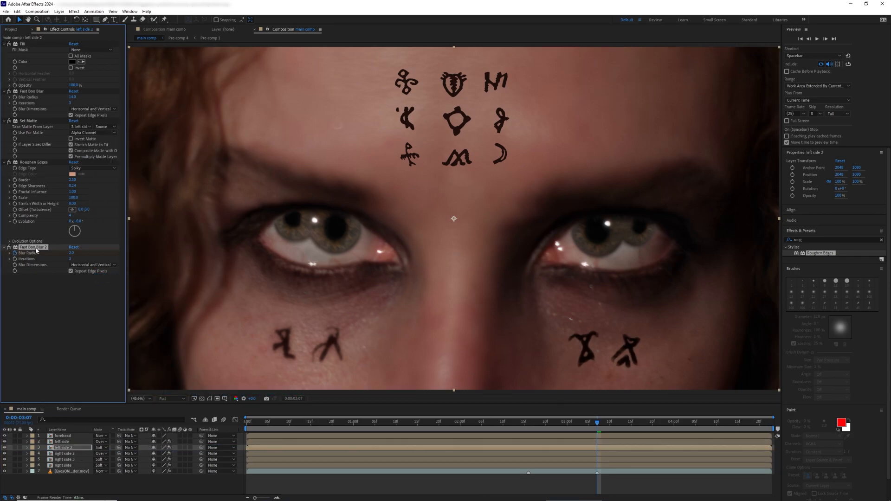
key(ctrl+a)
key(Delete)
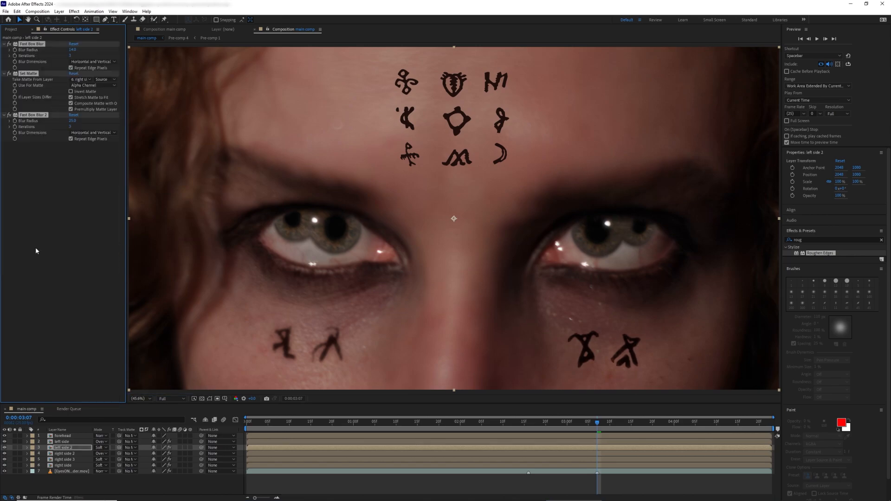
key(ctrl+v)
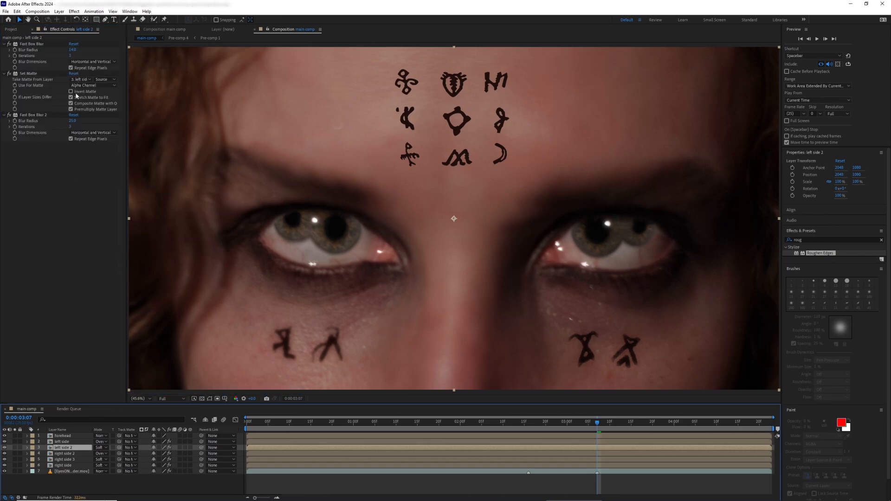
Point the left side 2 layer's Set Matte at the left side layer, then duplicate left side 2
click(80, 79)
click(86, 103)
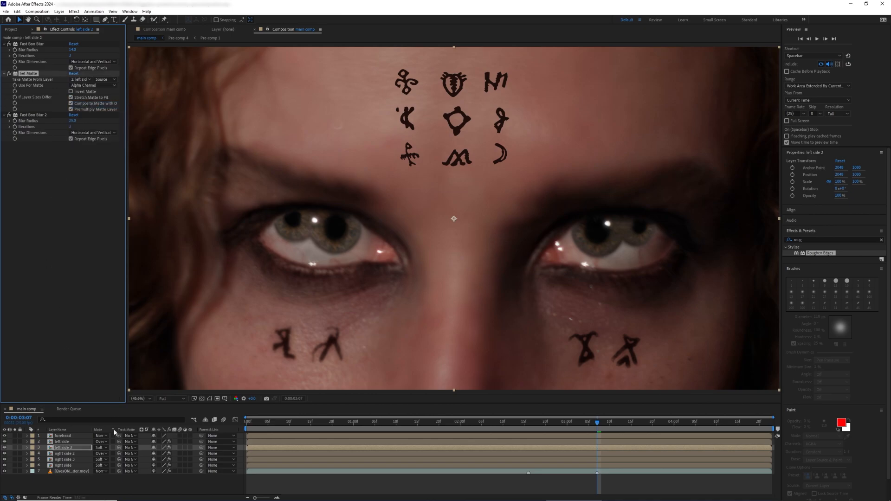
click(71, 448)
key(ctrl+d)
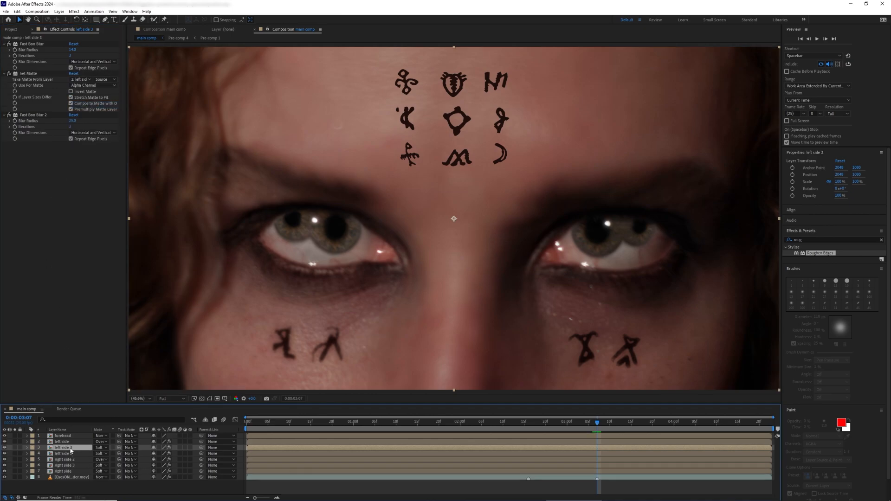
Place the left side 3 layer beneath left side 2 and set its Fast Box Blur 2 radius to 16
drag(70, 449, 70, 457)
click(73, 121)
text(1)
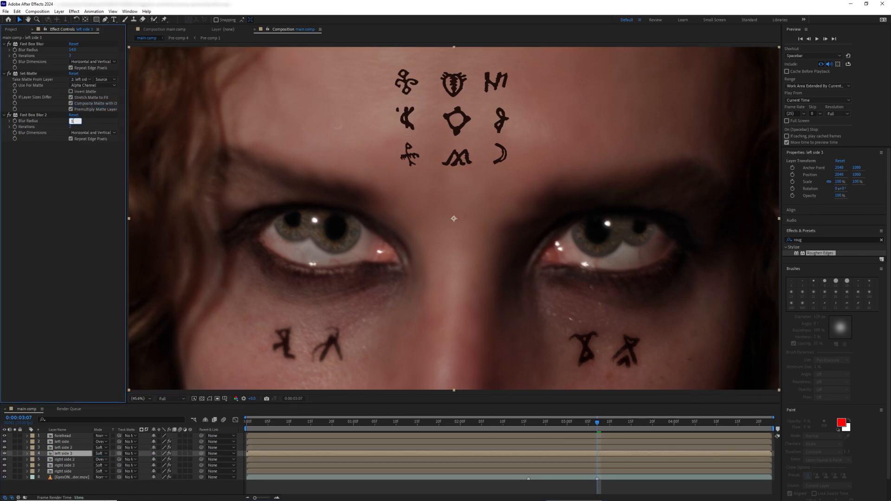
text(6)
key(Return)
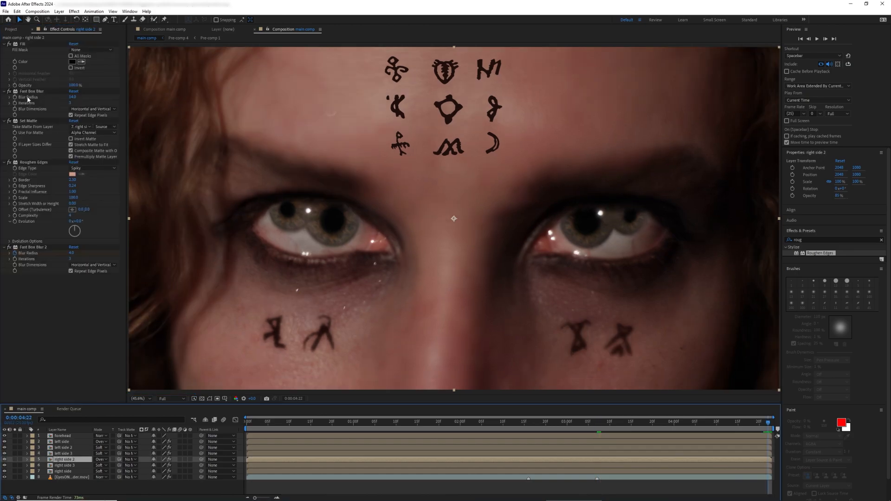
Copy all effects from the right side 2 layer and paste them onto the forehead layer
click(31, 92)
key(ctrl+a)
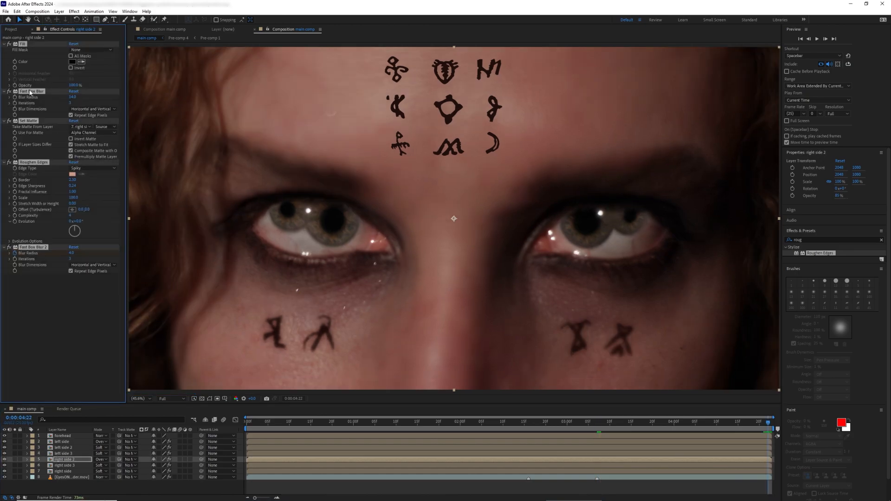
click(65, 436)
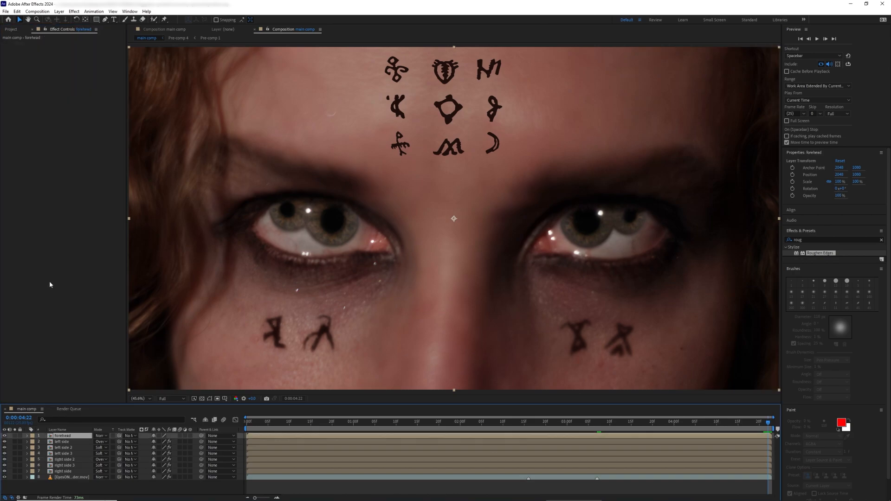
key(ctrl+v)
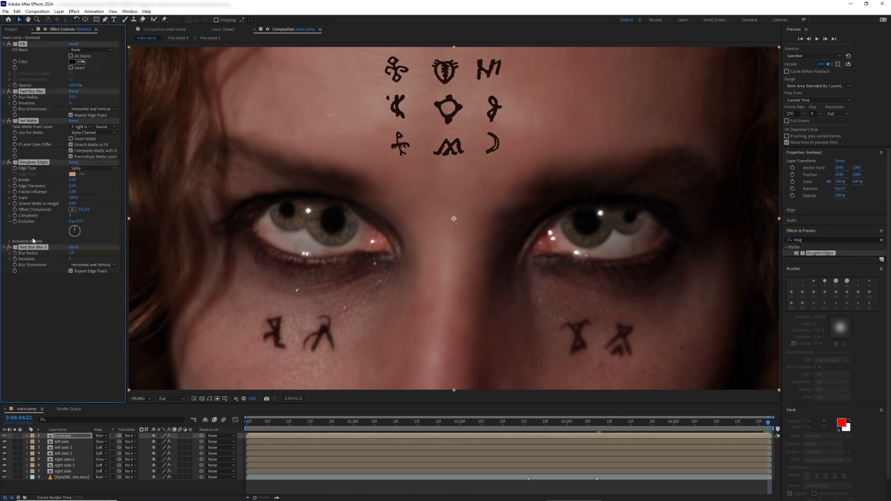
click(52, 298)
Point the forehead layer's Set Matte at forehead, raise its Fast Box Blur 2 radius, and set it to 22 at 0:00:03:07
drag(71, 253, 78, 257)
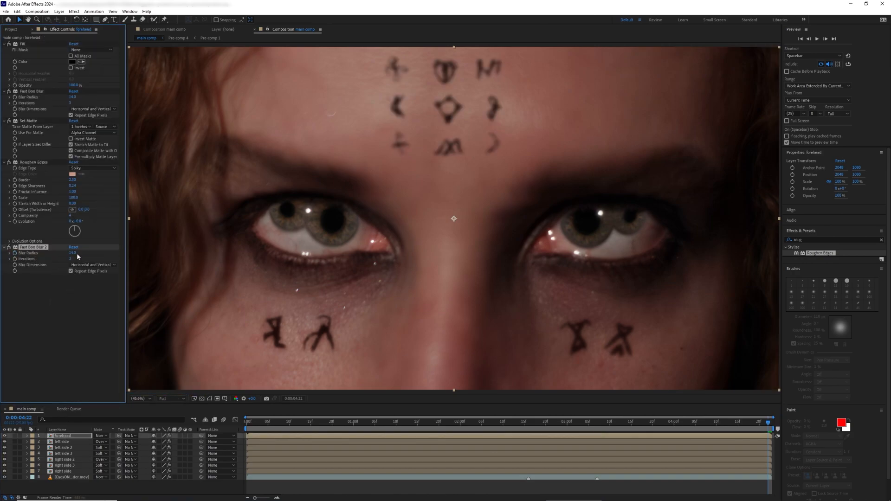
click(597, 423)
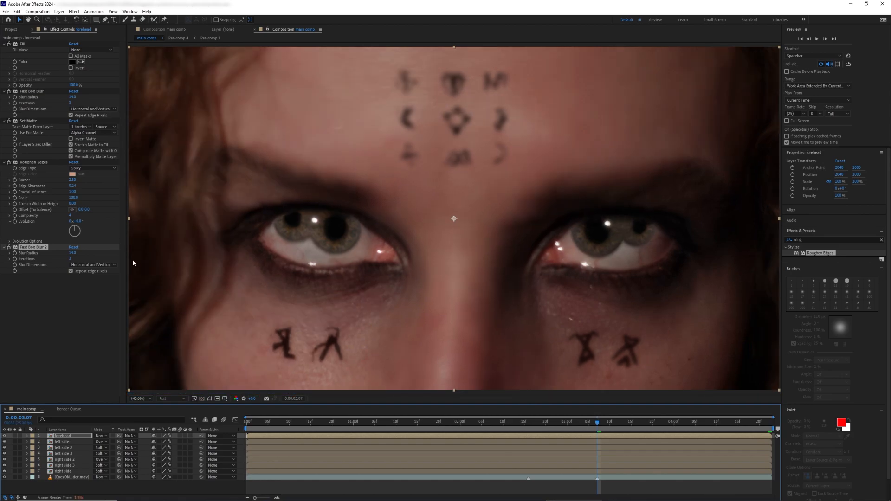
drag(72, 253, 72, 255)
Set the forehead layer to Overlay, duplicate it, and place the copy beneath the original in Soft Light mode
click(100, 435)
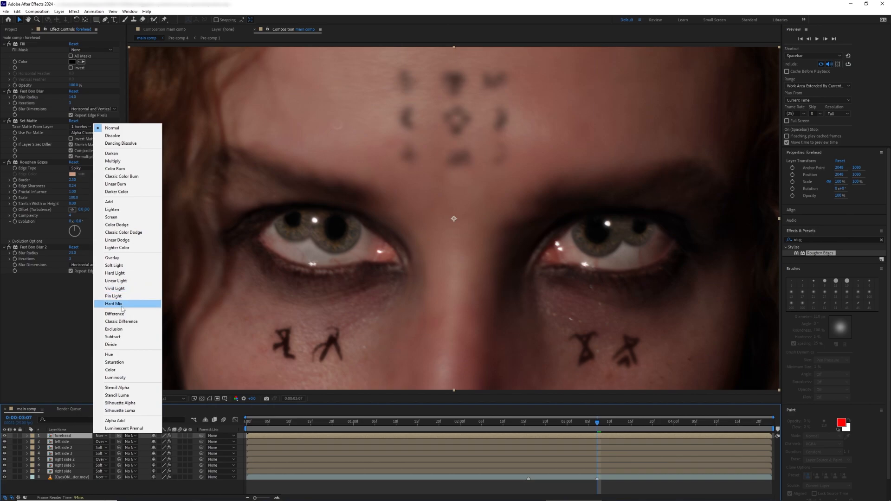
click(123, 260)
key(ctrl+d)
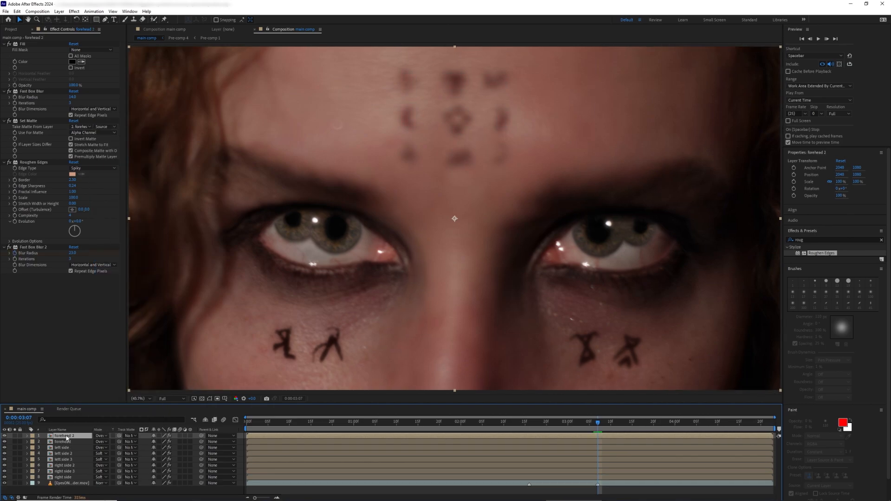
drag(67, 436, 69, 445)
click(102, 442)
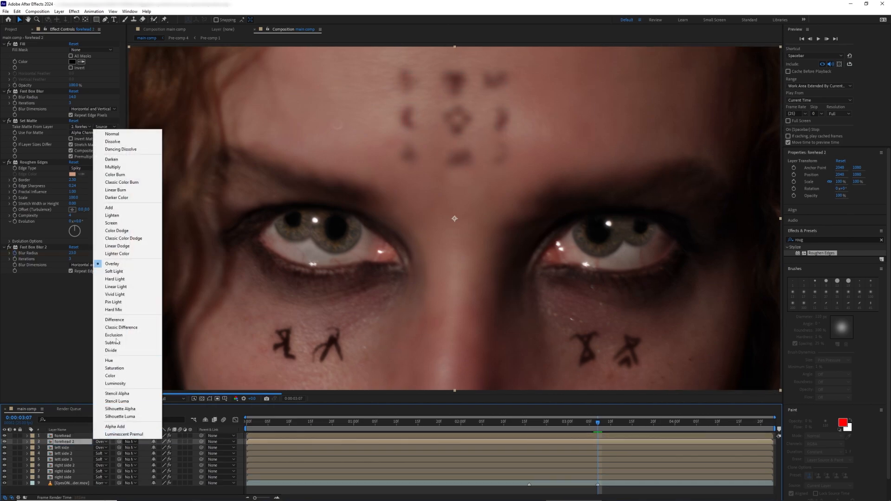
click(118, 272)
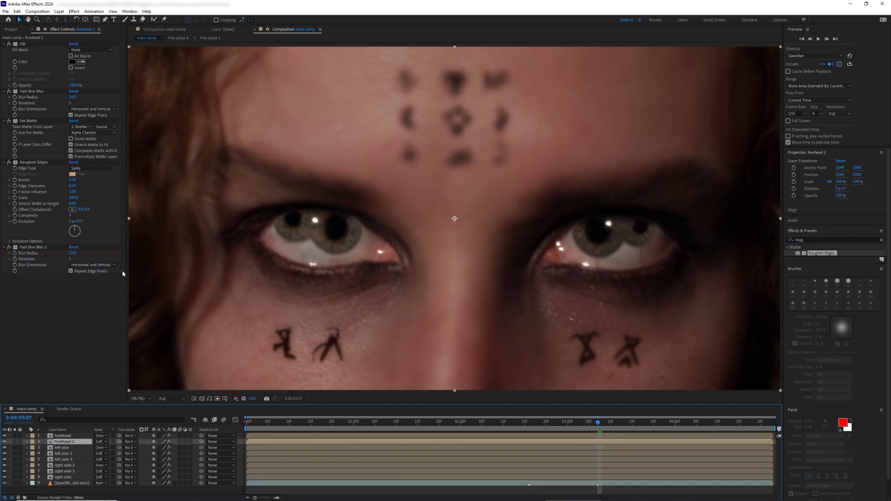
Replace all effects on forehead 2 with those copied from the right side layer and point its Set Matte at the forehead layer
click(69, 478)
click(26, 44)
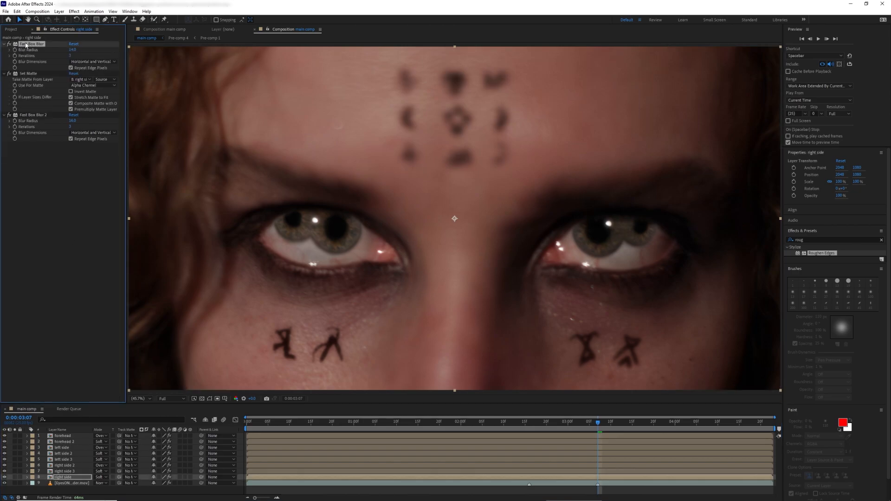
key(ctrl+a)
click(65, 441)
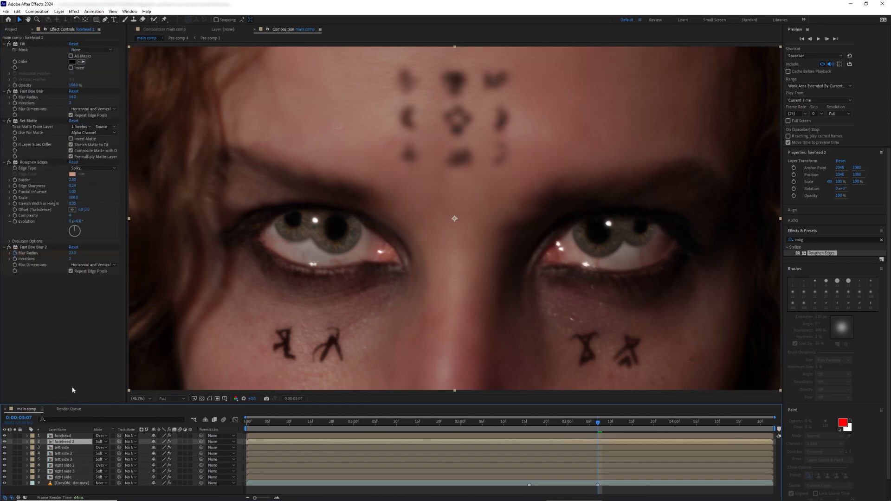
key(ctrl+a)
key(Delete)
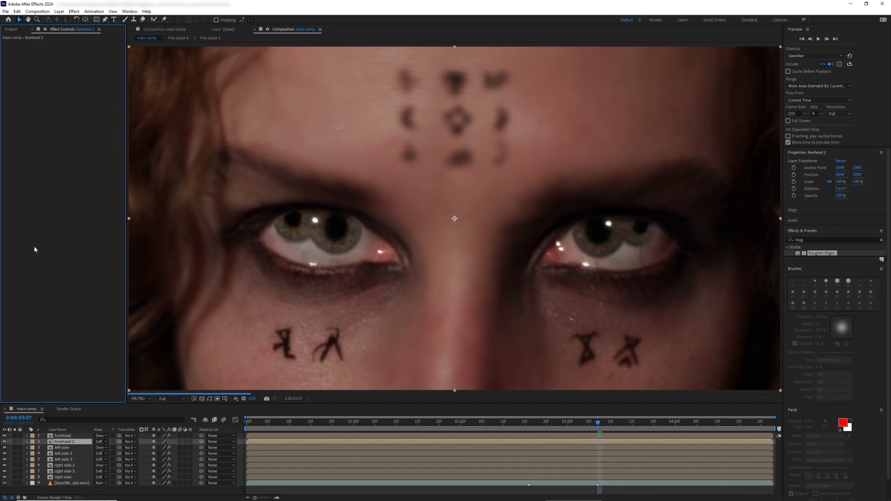
key(ctrl+v)
click(81, 79)
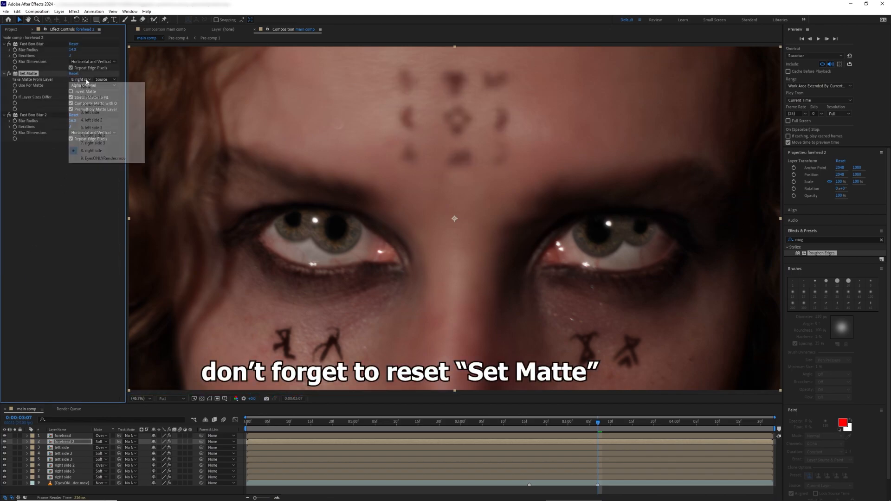
click(94, 97)
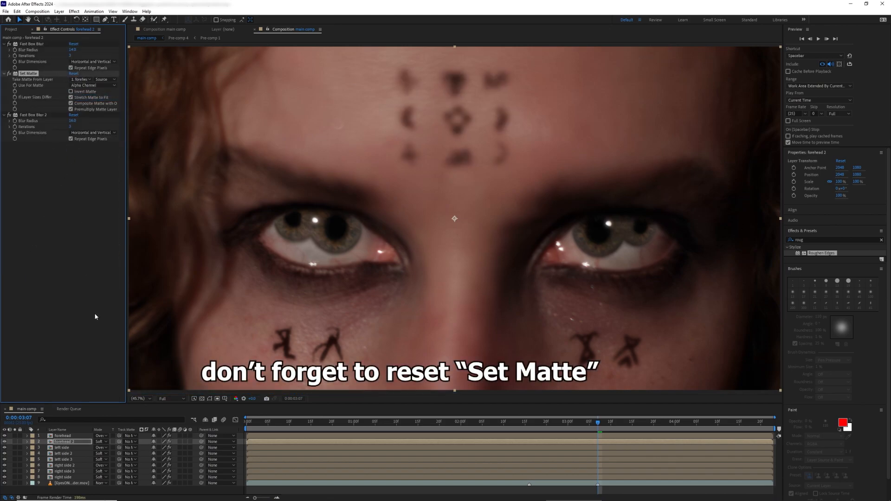
Duplicate the forehead 2 layer and set the copy's Fast Box Blur 2 radius to 25
click(79, 442)
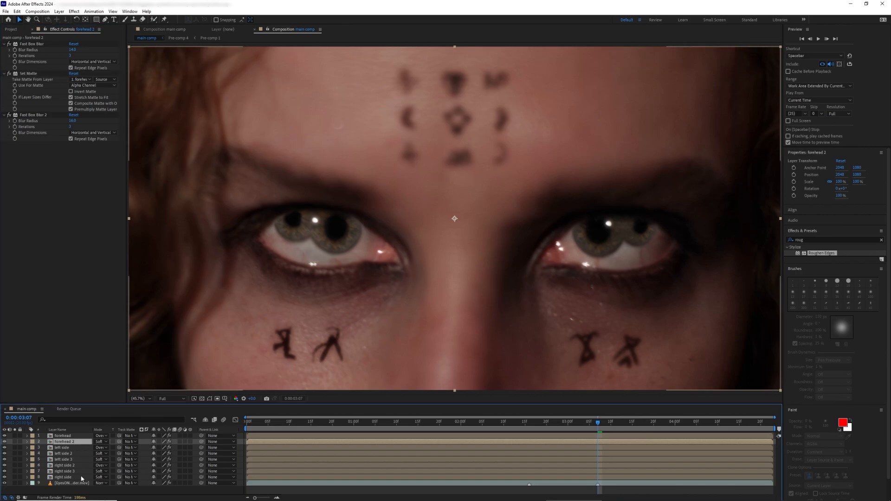
key(ctrl+d)
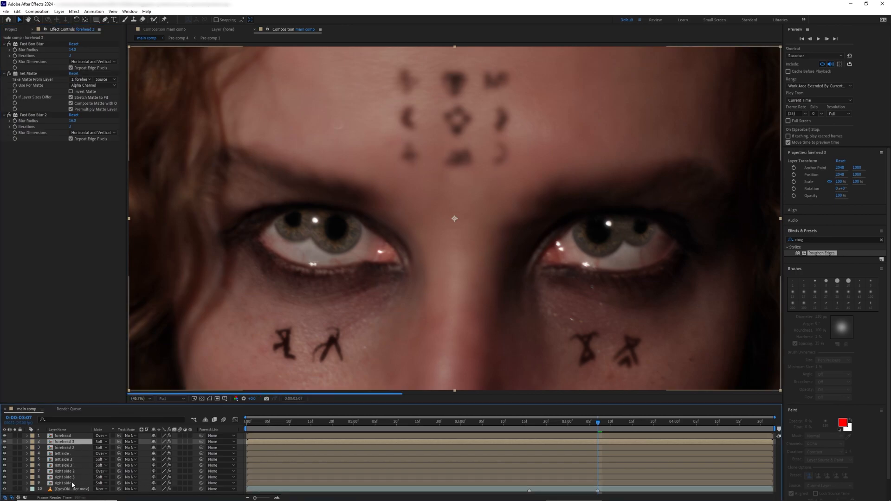
click(72, 120)
key(Return)
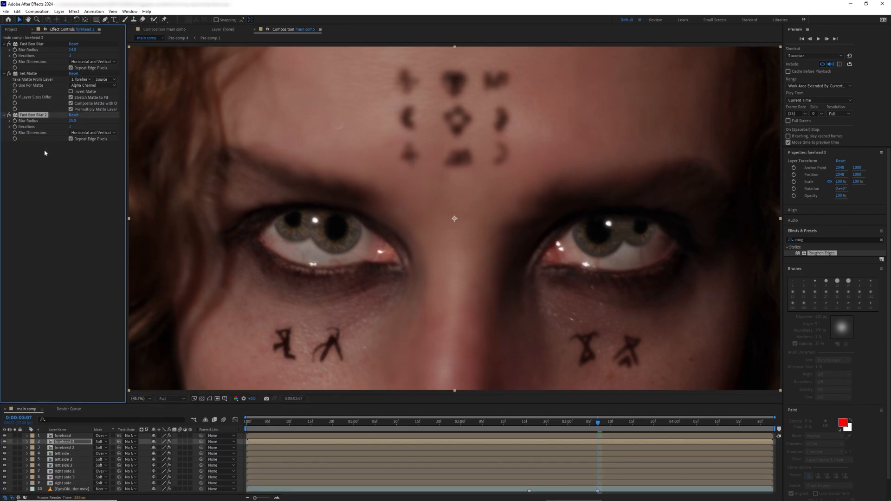
Set the forehead 2 layer's Fast Box Blur 2 radius to 45, switching the layer's visibility off and on to compare
key(ctrl+Down)
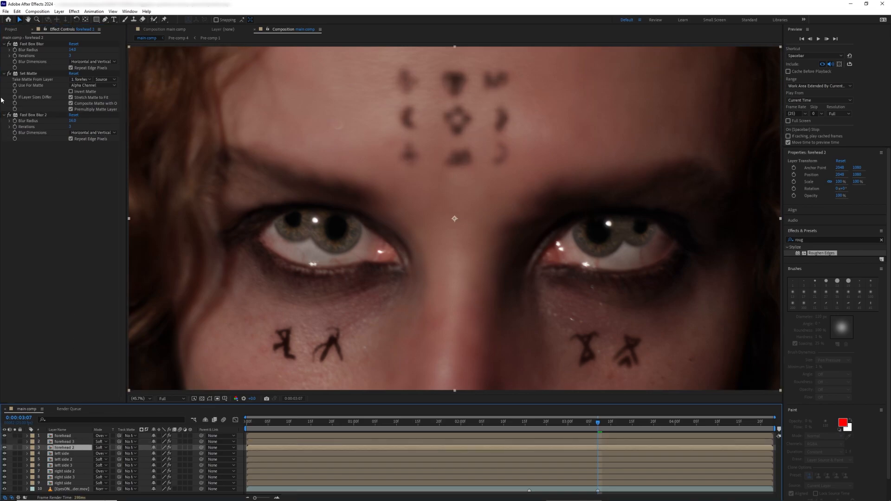
click(5, 448)
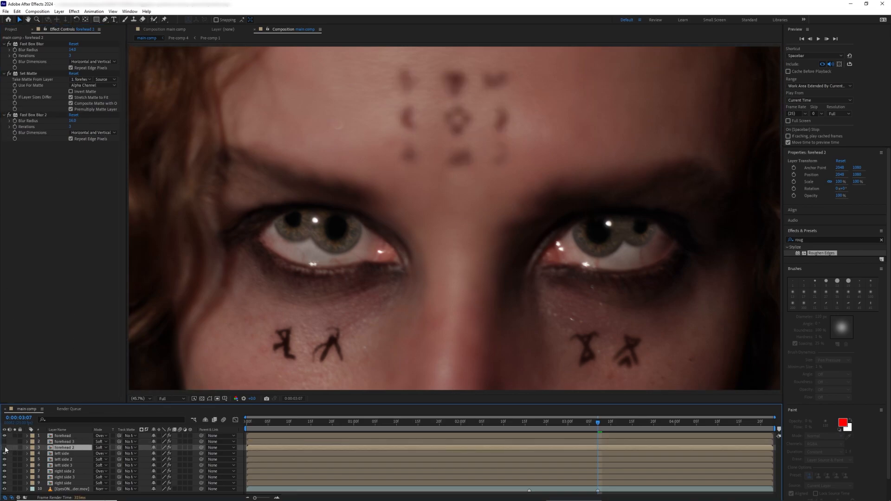
click(5, 448)
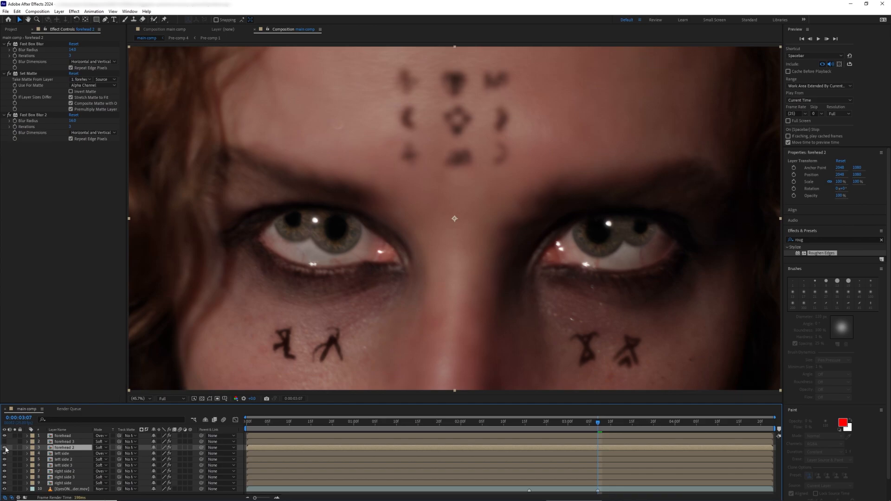
click(30, 116)
drag(72, 121, 75, 123)
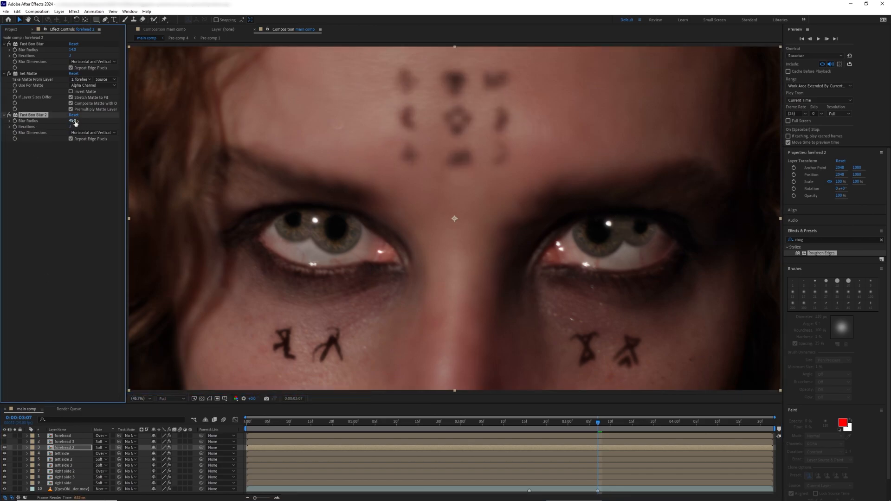
click(5, 449)
click(5, 449)
click(5, 449)
click(5, 449)
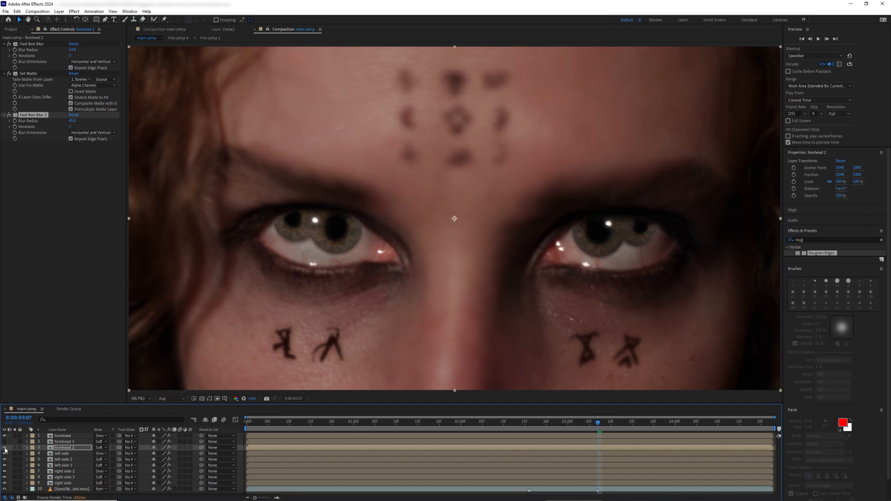
Set the opacity of the forehead 3 and forehead 2 layers to 80%
click(64, 442)
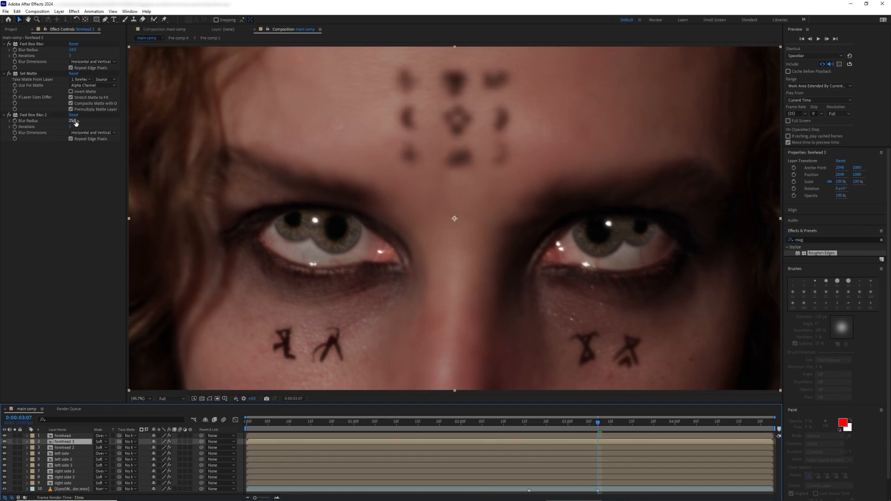
ctrl+click(64, 447)
key(t)
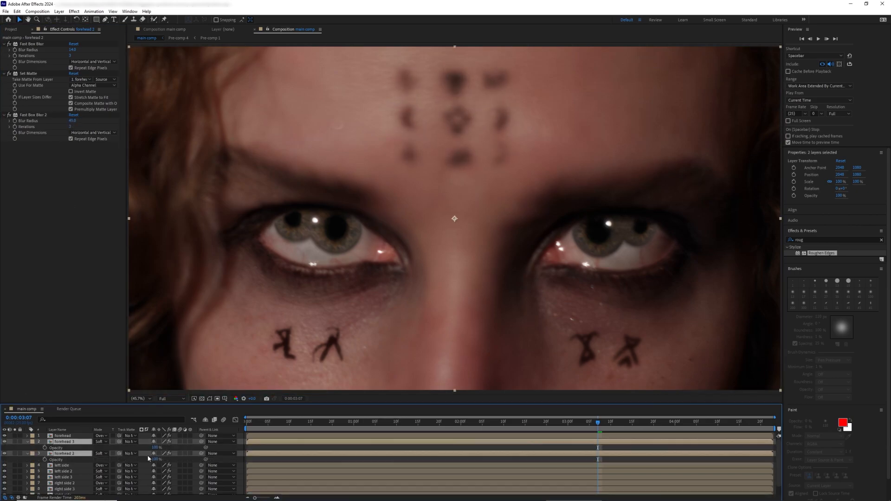
drag(155, 448, 160, 449)
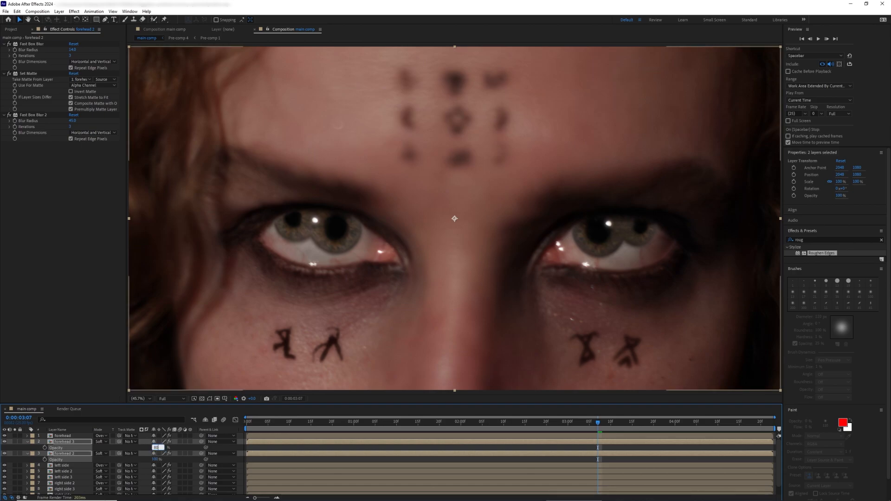
text(80)
key(Return)
click(27, 442)
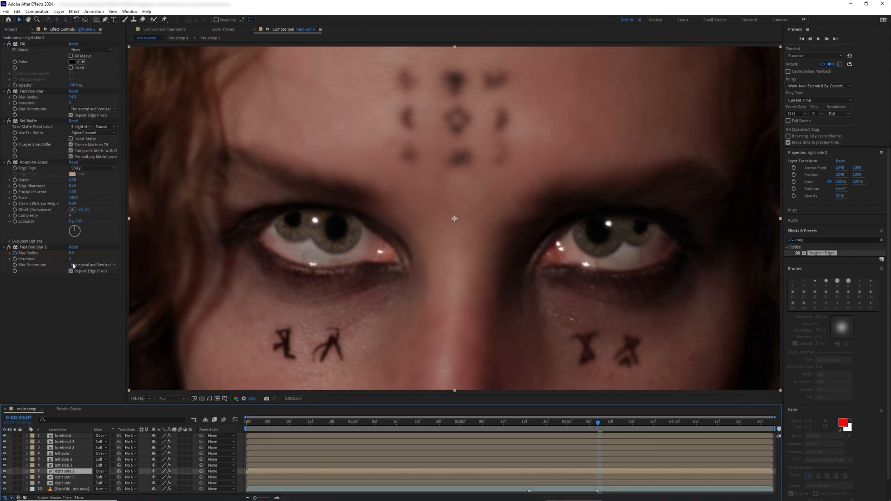
Set the right side 2 layer's Fast Box Blur 2 radius to 6 and its opacity to 60%
click(71, 254)
text(6)
key(Return)
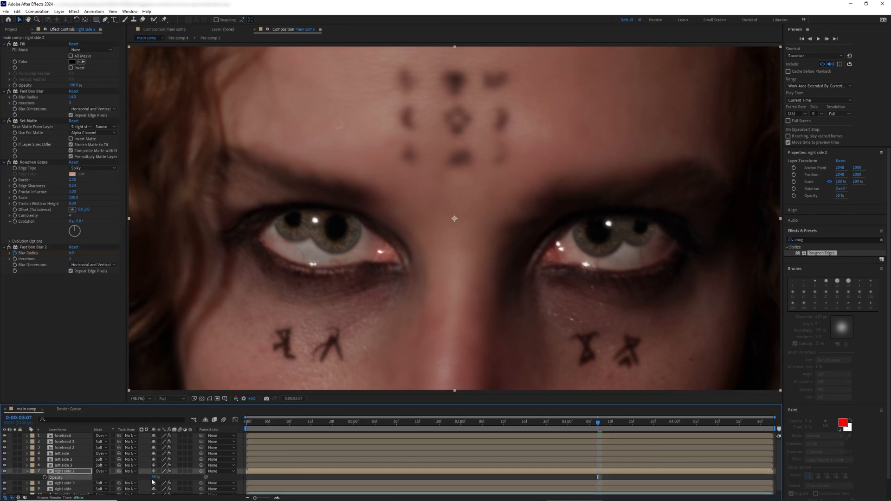
drag(153, 479, 154, 478)
key(e)
click(39, 477)
scroll(56, 485, down, 3)
click(51, 489)
click(155, 492)
key(e)
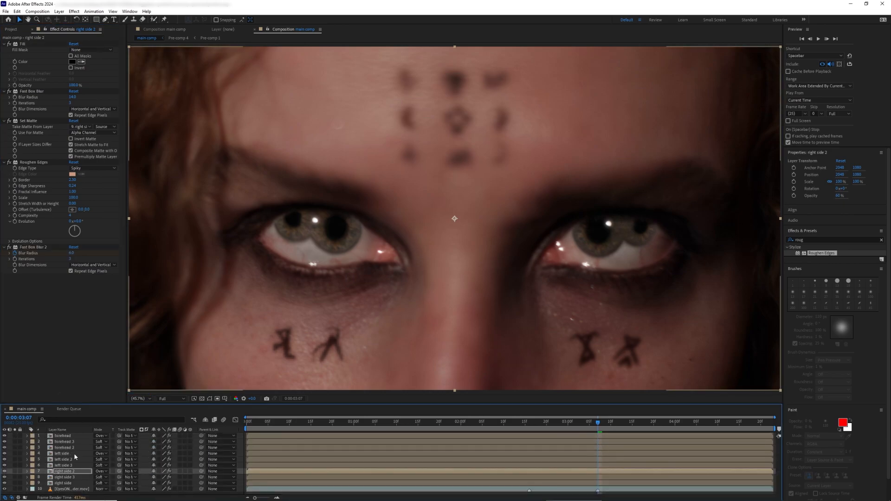
Set the left side layer's opacity to 60%
click(73, 471)
click(69, 454)
key(t)
click(155, 460)
At 0:00:02:16, adjust the right side 2 layer's Fast Box Blur 2 radius and set the left side layer's to 5
click(70, 471)
key(j)
click(71, 253)
key(Return)
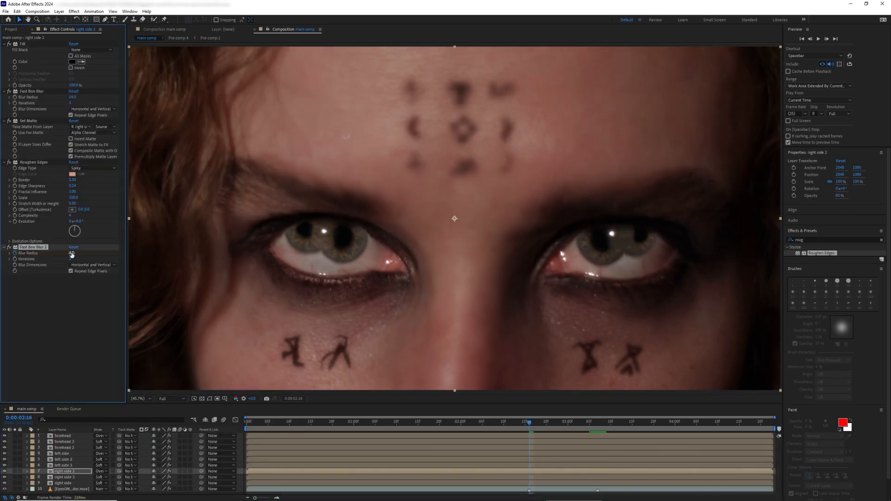
click(78, 454)
click(73, 254)
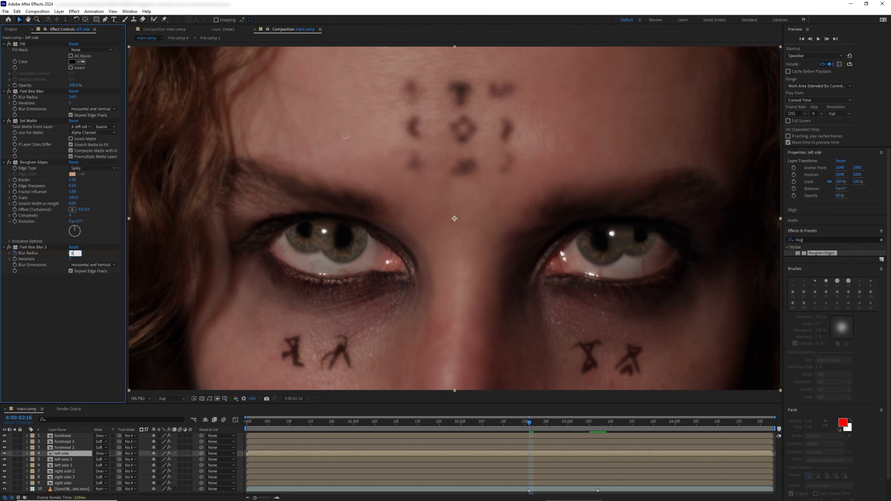
text(5)
key(Return)
Preview the composition from the first frame to check how the symbols blend into the skin
click(241, 454)
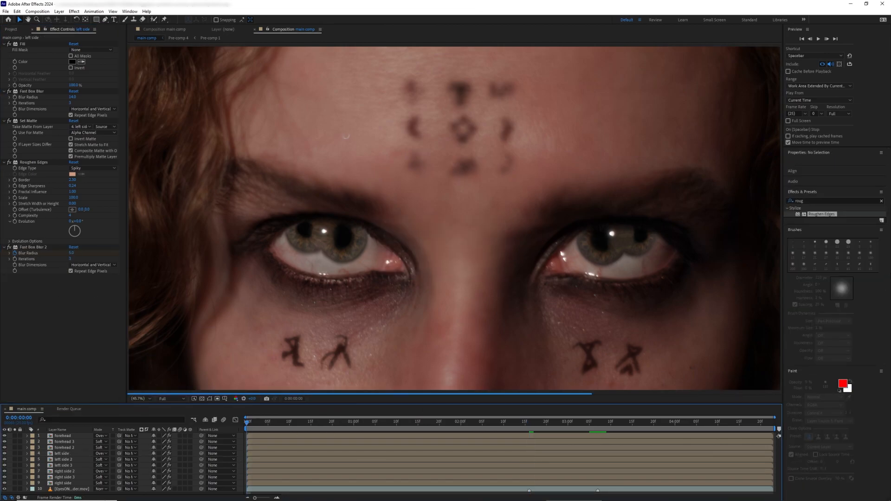
key(space)
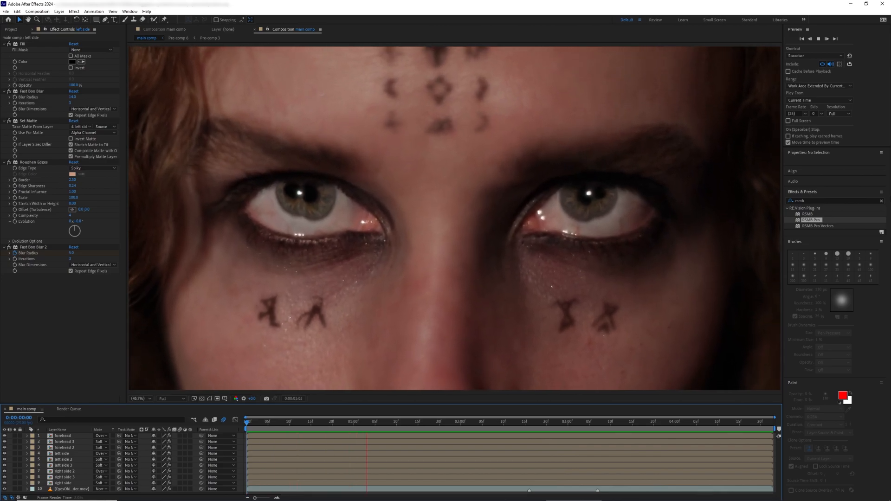
key(space)
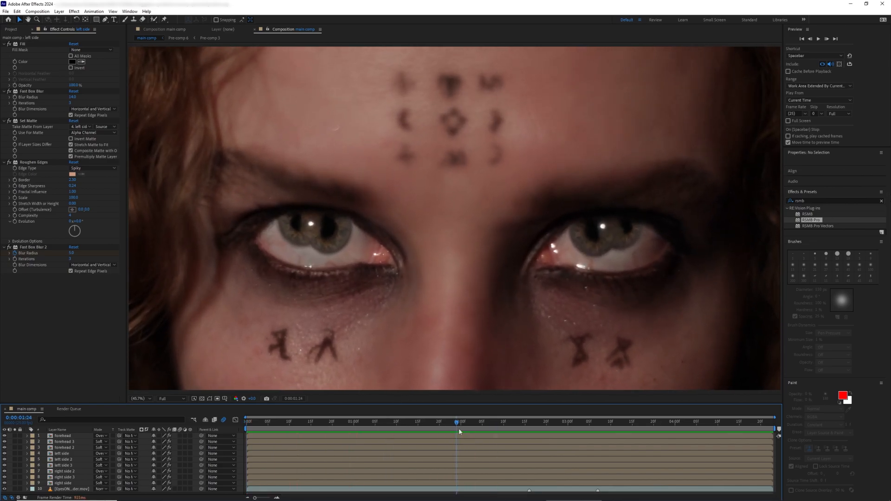
Create a black solid layer above the forehead layer in main comp using the default solid settings
click(75, 436)
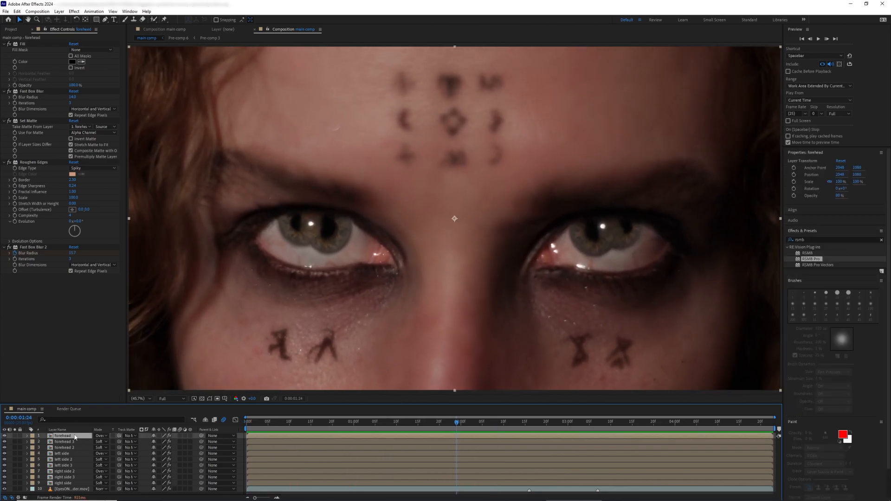
click(59, 12)
mouse_move(116, 20)
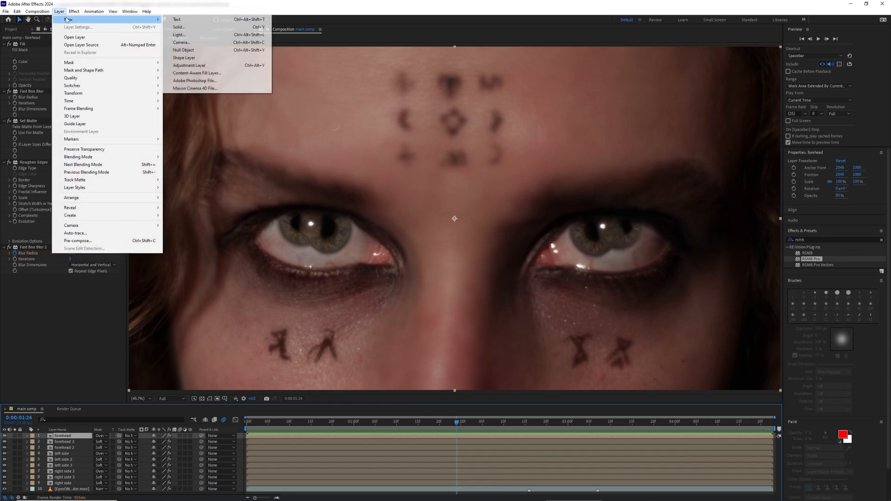
click(178, 27)
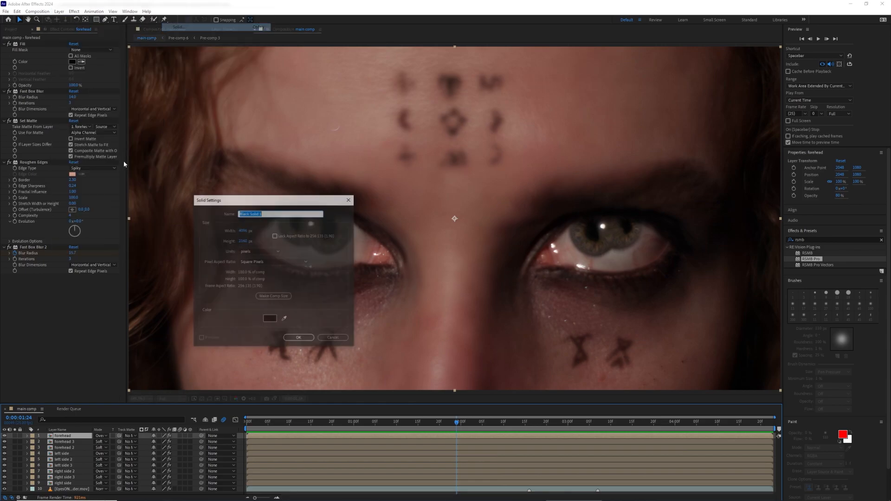
click(299, 339)
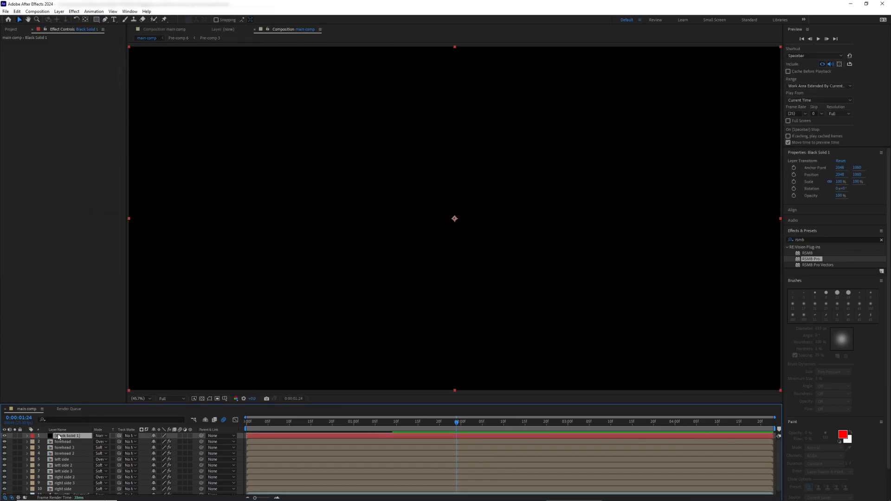
Hide the black solid with its Position revealed, and expose the under eye tracker's Spot Center on the EyesONLYRender.mov layer
key(p)
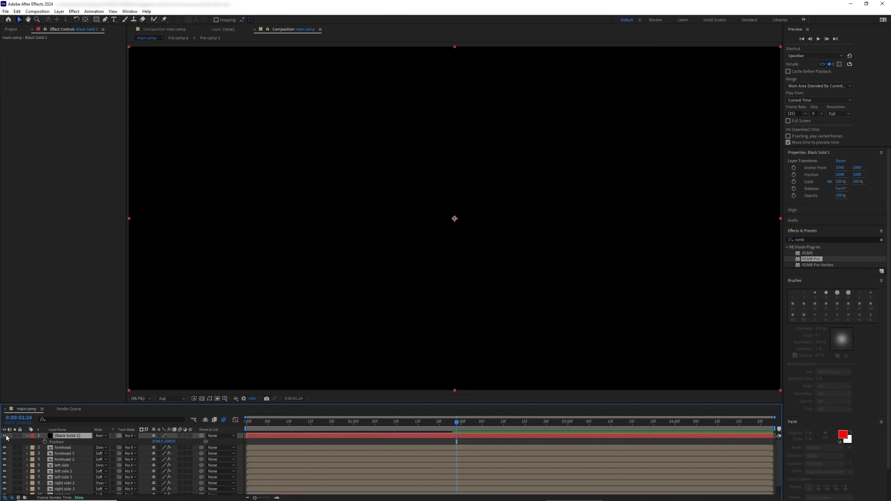
click(5, 436)
scroll(69, 455, down, 2)
click(68, 492)
click(30, 45)
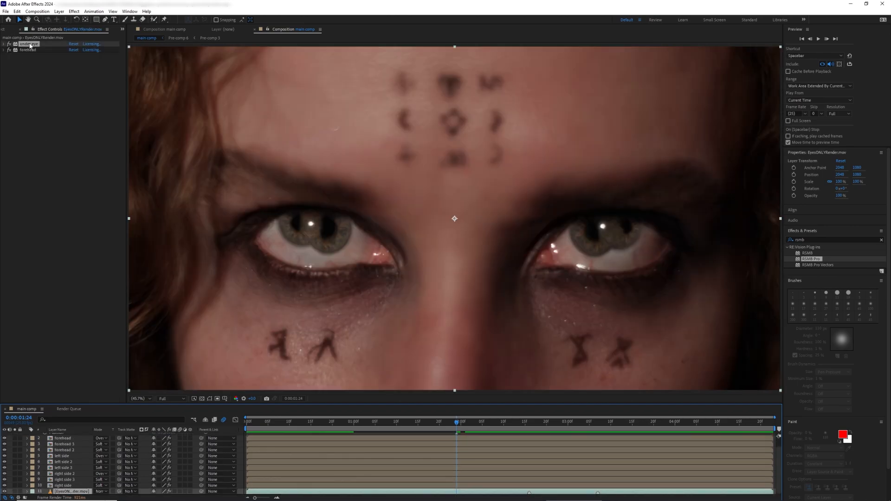
click(28, 50)
click(28, 45)
double_click(25, 45)
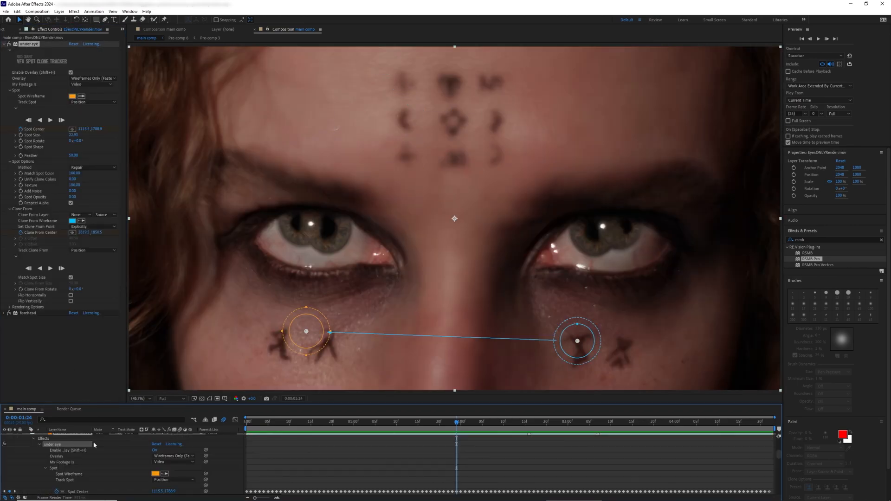
Link the black solid's Position by expression to the under eye effect's Spot Center
scroll(88, 444, up, 5)
click(70, 436)
alt+click(45, 442)
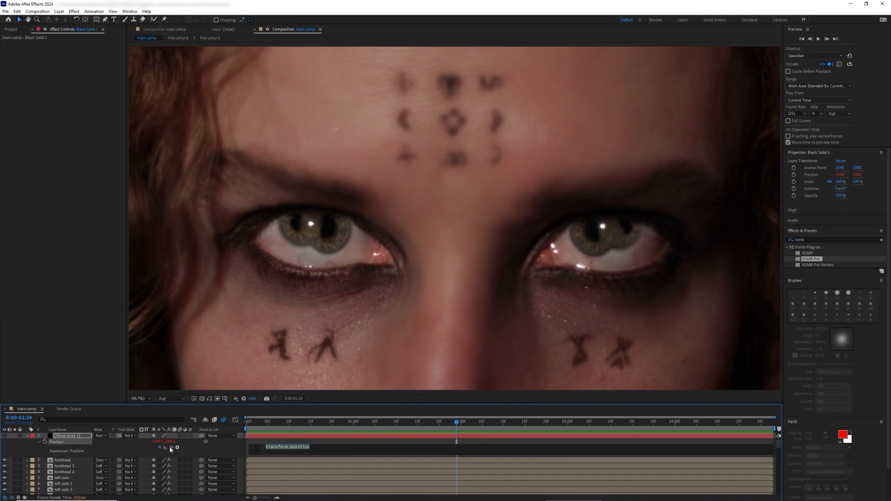
mouse_move(171, 448)
mouse_down()
mouse_move(79, 495)
mouse_move(78, 436)
mouse_up()
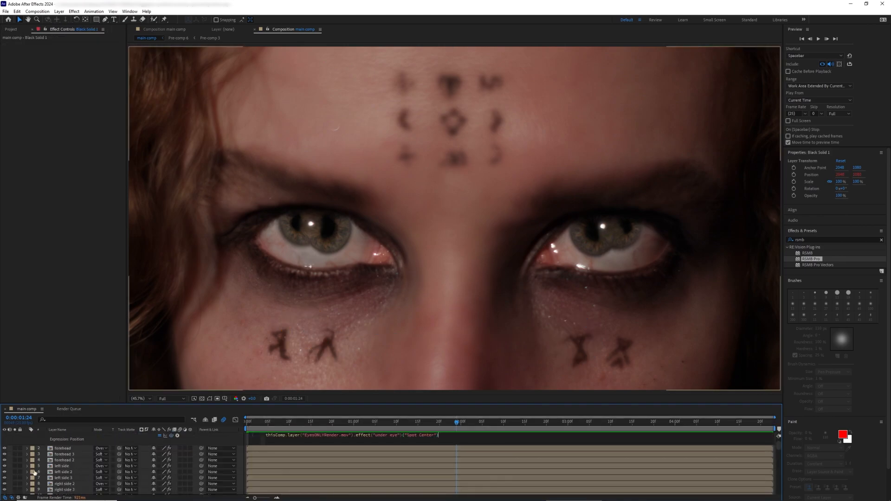
click(29, 444)
Show the black solid, scale it to 197% so it covers the whole frame, and hide it again
scroll(27, 442, up, 2)
click(26, 437)
click(5, 437)
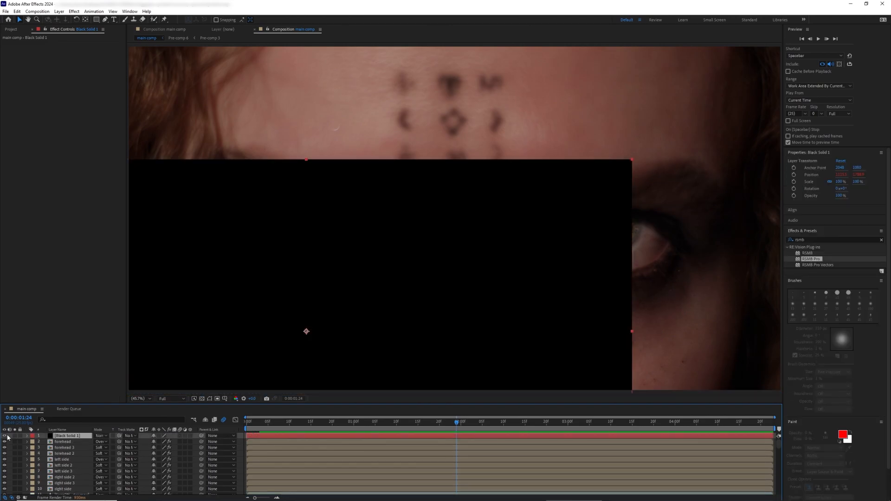
key(s)
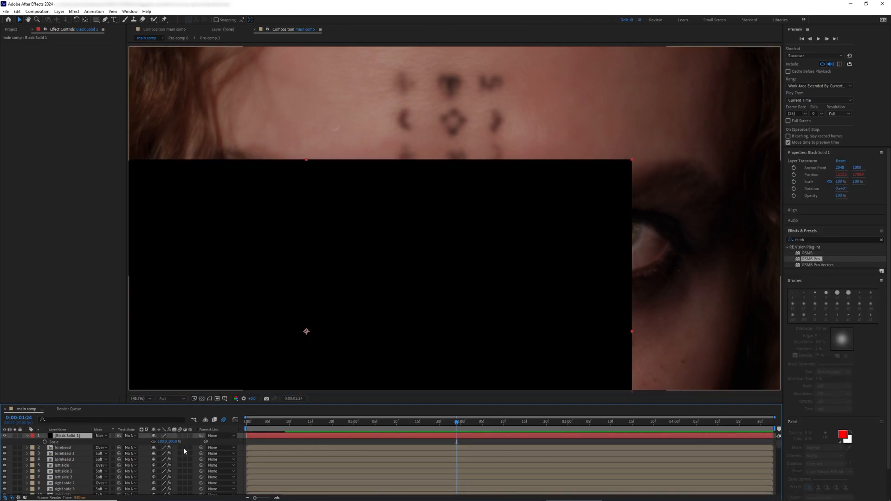
drag(176, 442, 210, 444)
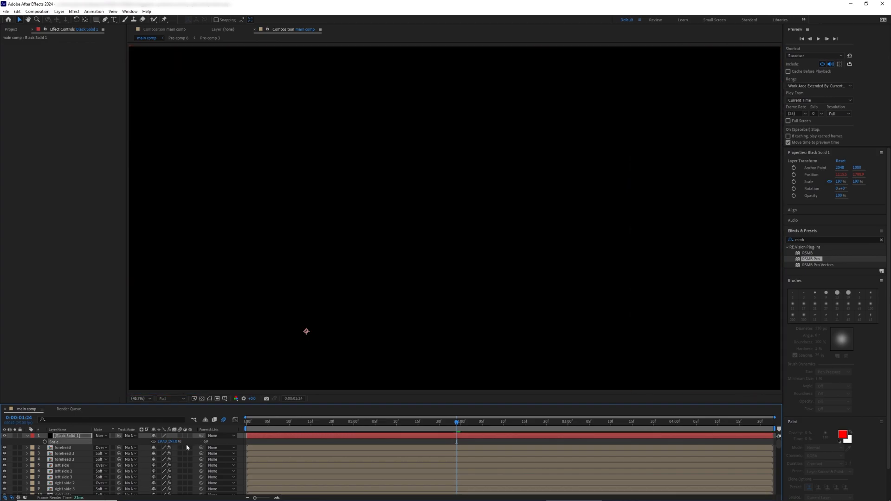
click(26, 437)
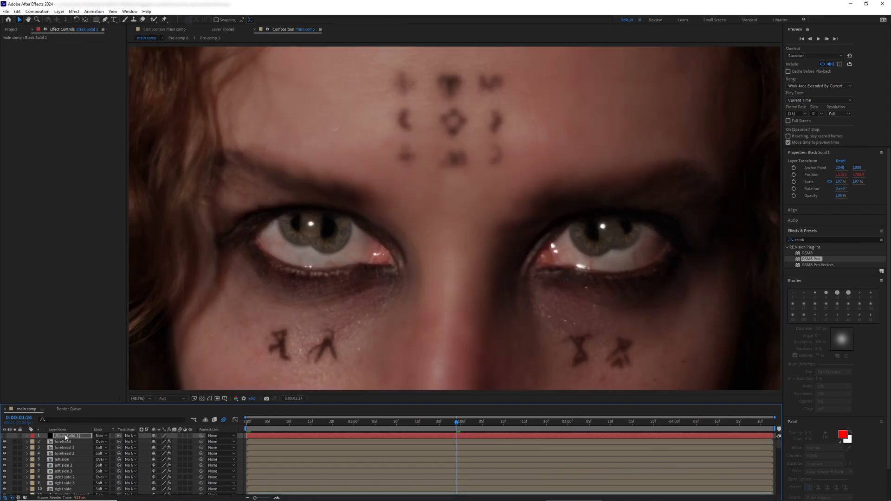
Draw small elliptical masks on the black solid over each of the four cheek symbols and the central forehead symbol
click(65, 436)
drag(98, 21, 116, 37)
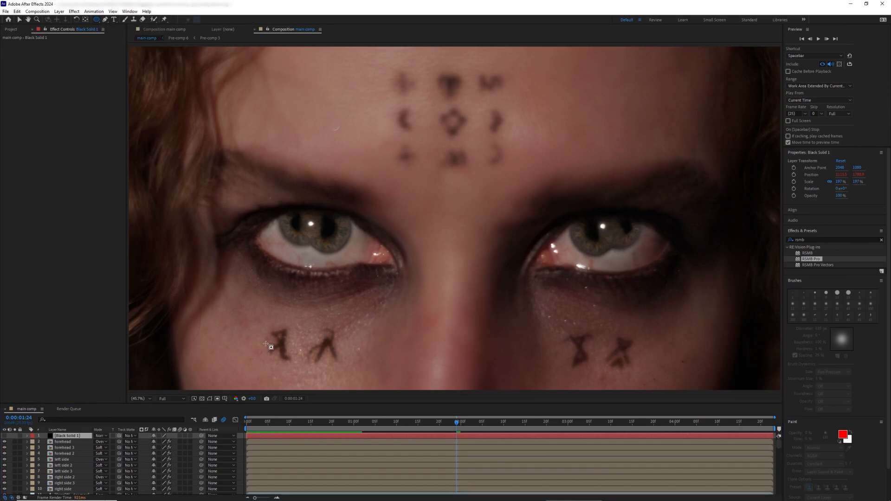
drag(275, 341, 331, 350)
drag(576, 344, 624, 352)
key(v)
click(97, 20)
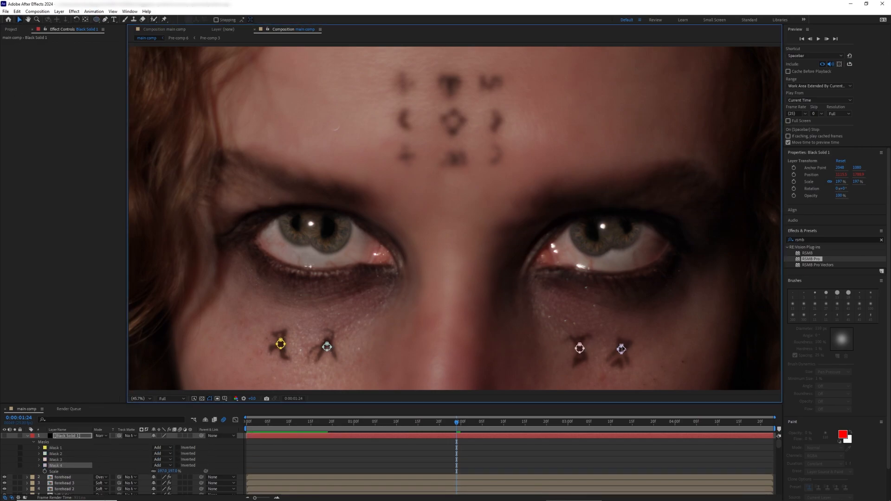
key(q)
drag(442, 109, 463, 133)
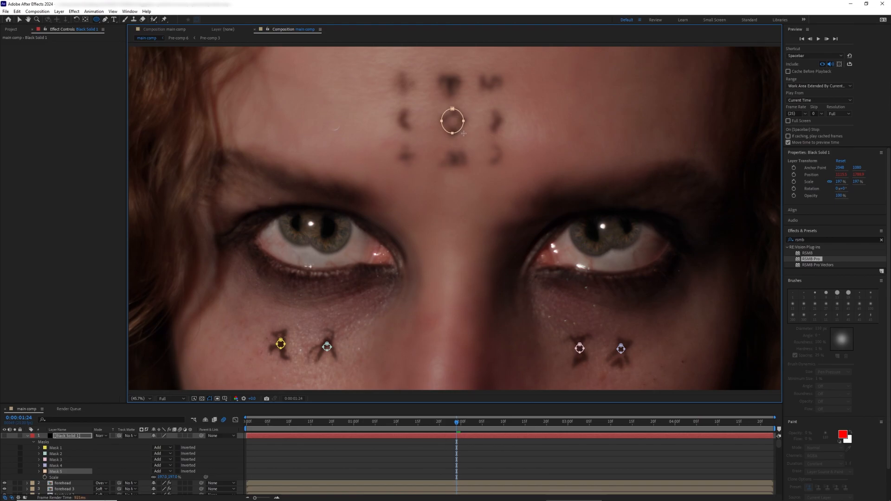
key(v)
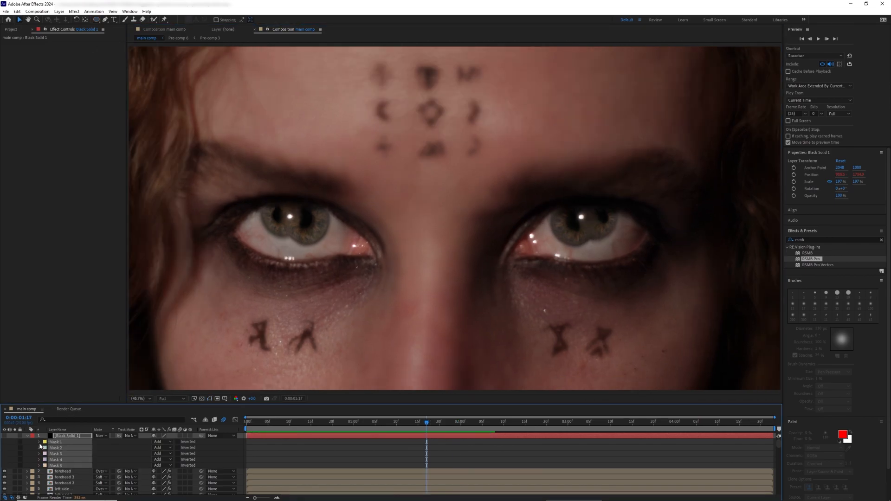
Keyframe Mask Expansion on all five masks at 0:00:01:17 and 0:00:03:10, and show the black solid
key(m)
key(m)
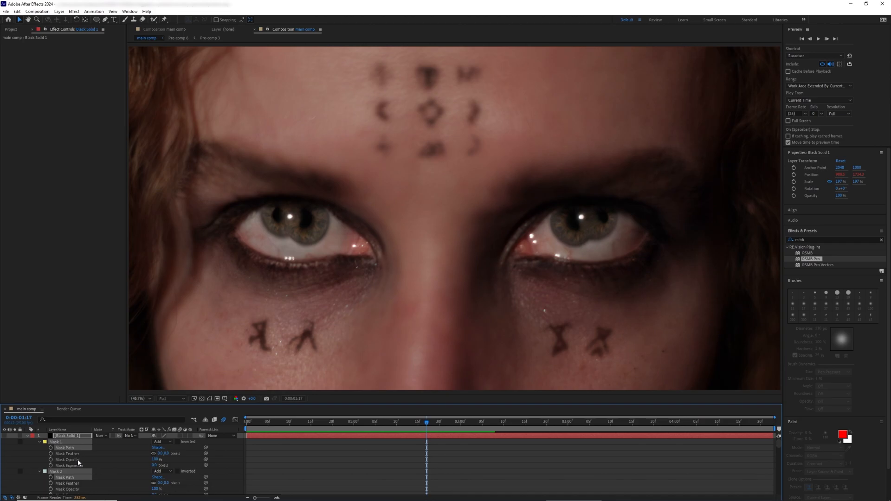
scroll(50, 452, down, 1)
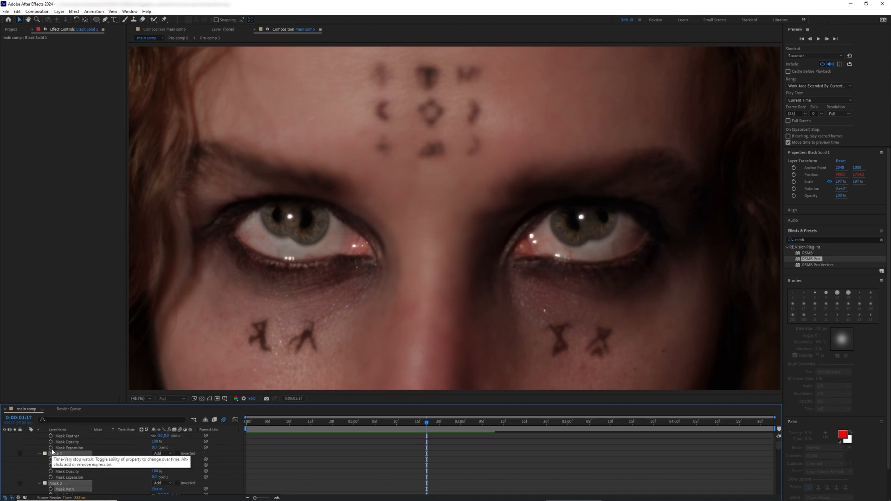
click(51, 448)
scroll(1, 443, up, 1)
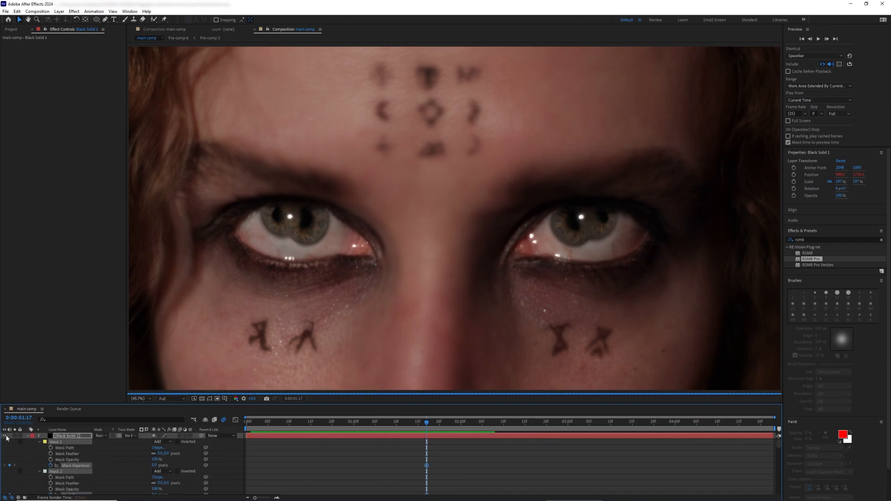
click(5, 436)
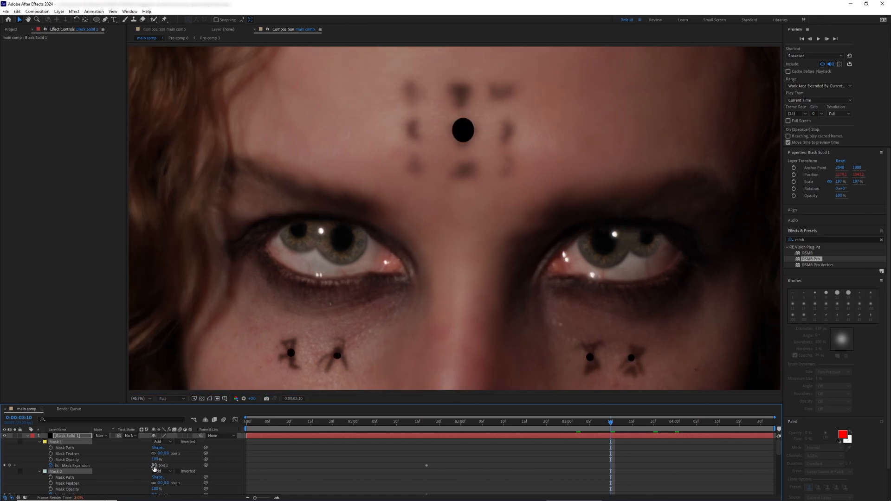
click(9, 465)
At 0:00:01:17, lower the Mask Expansion of all five masks to negative values until the black dots vanish
scroll(84, 462, down, 1)
drag(154, 465, 145, 464)
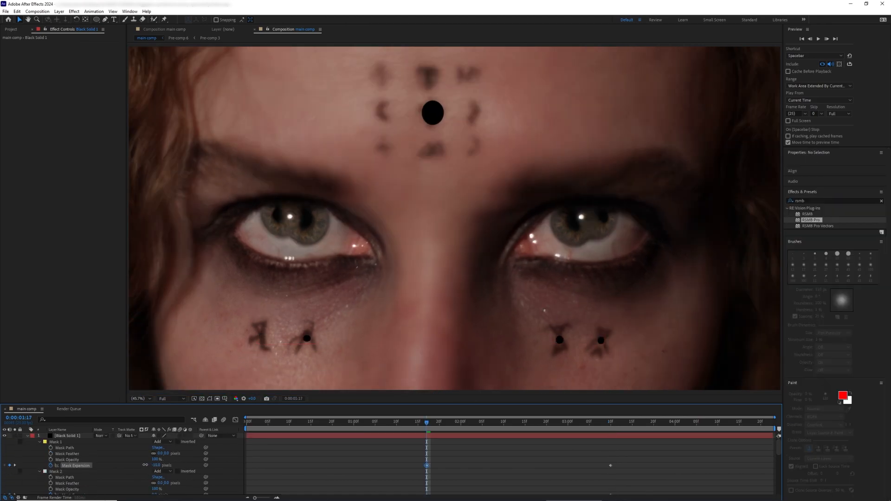
scroll(149, 469, down, 1)
mouse_move(156, 477)
mouse_down()
mouse_move(146, 478)
mouse_move(148, 488)
mouse_up()
scroll(149, 481, down, 1)
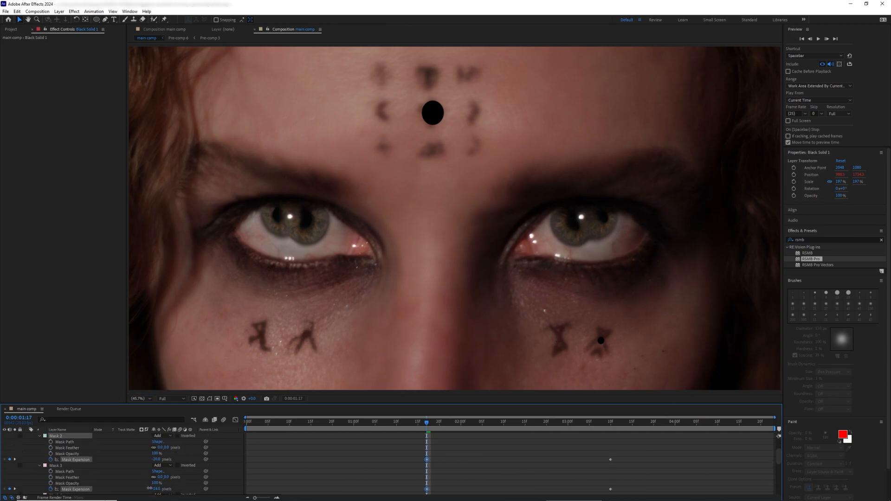
drag(150, 488, 146, 478)
scroll(155, 485, down, 2)
scroll(150, 485, down, 1)
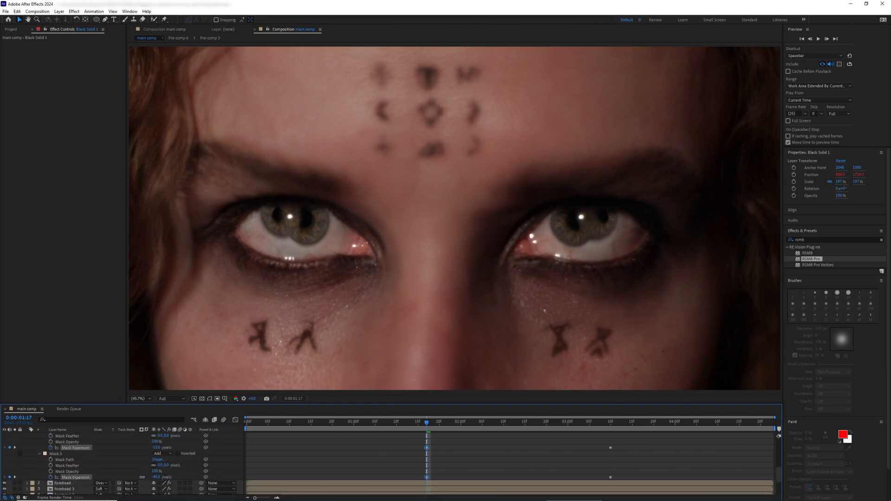
At 0:00:03:10, raise the Mask Expansion of all five masks until the black circles cover the cheek and forehead symbols
click(15, 449)
scroll(168, 466, up, 8)
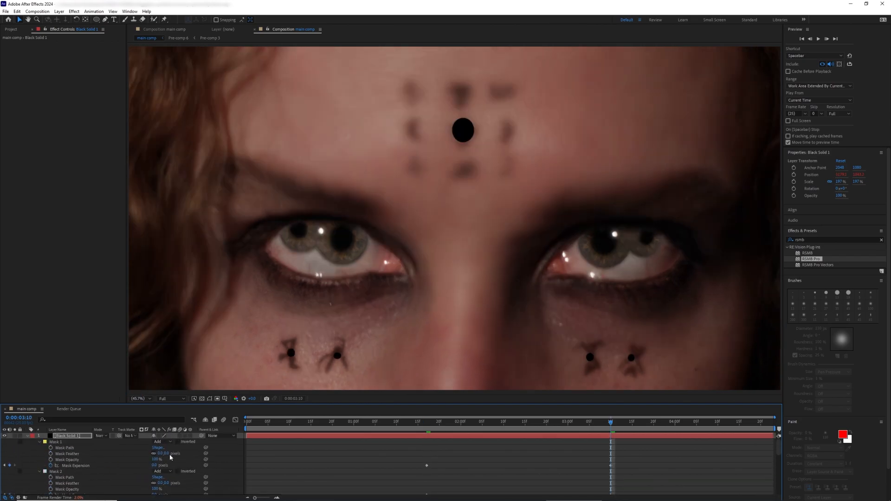
mouse_move(168, 466)
mouse_down()
mouse_move(163, 478)
mouse_move(170, 478)
mouse_up()
scroll(171, 470, down, 1)
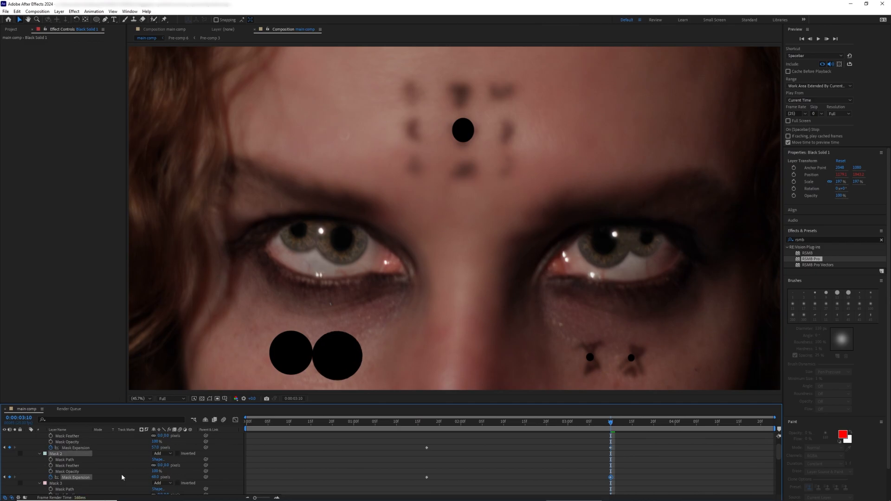
drag(155, 448, 163, 480)
scroll(156, 456, down, 5)
scroll(157, 481, down, 2)
drag(162, 479, 166, 479)
Apply Roughen Edges to the black solid with the Spiky edge type, a larger Border, higher Complexity and lower Edge Sharpness
text(rough)
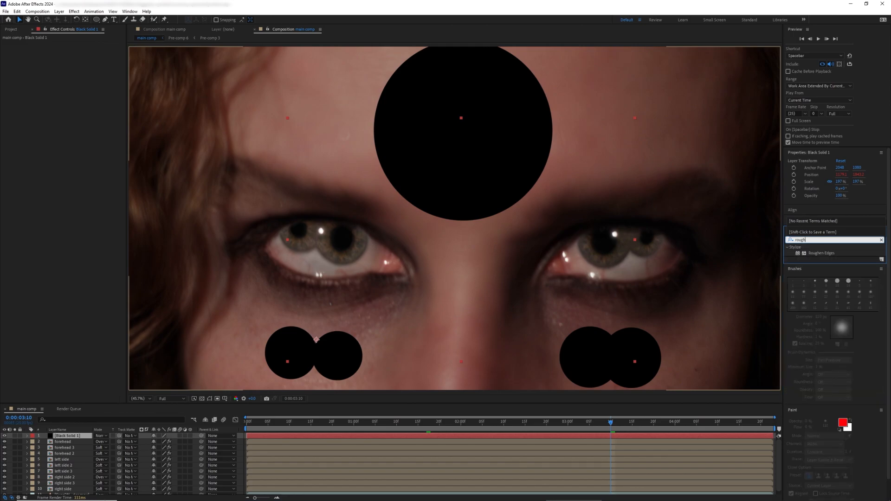
double_click(821, 253)
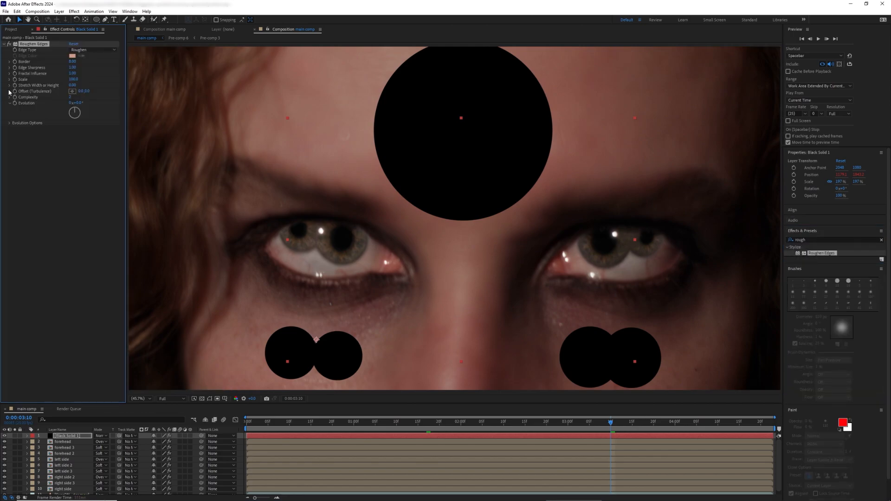
click(85, 50)
click(98, 84)
drag(74, 63, 196, 88)
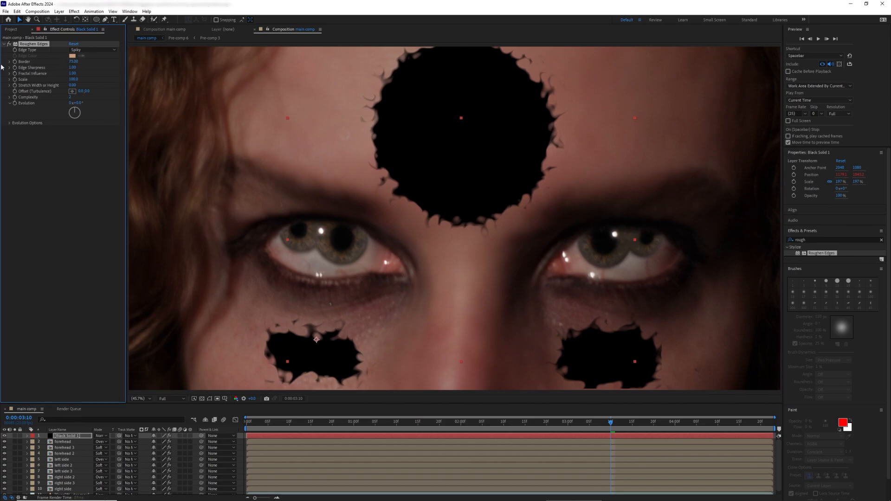
drag(66, 62, 52, 62)
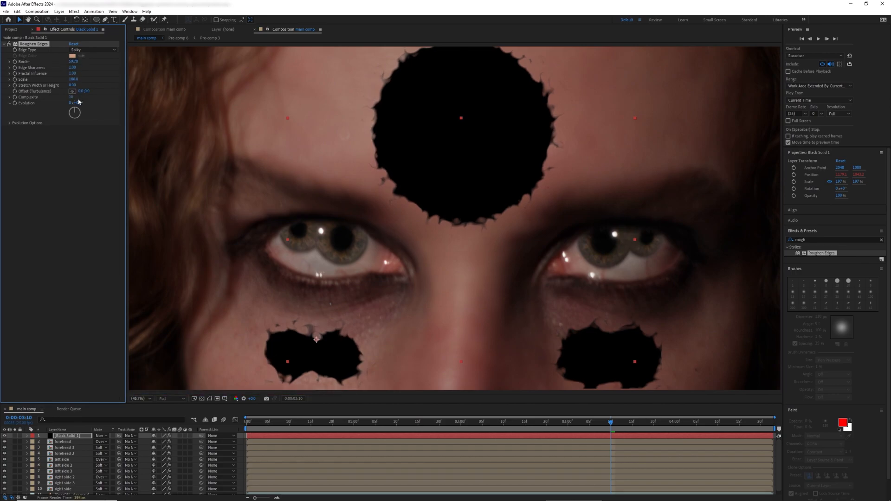
drag(78, 100, 58, 76)
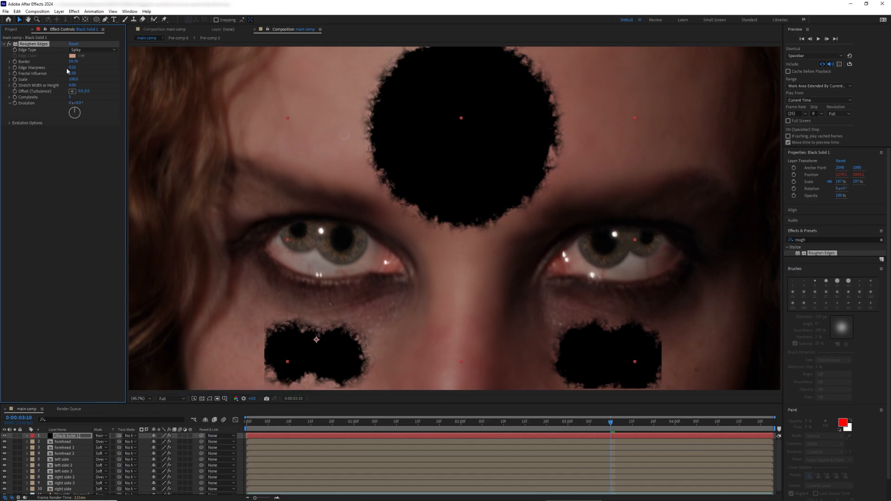
Set the Mask Feather of the black solid's Mask 1 to 50 pixels
click(76, 436)
key(m)
double_click(39, 442)
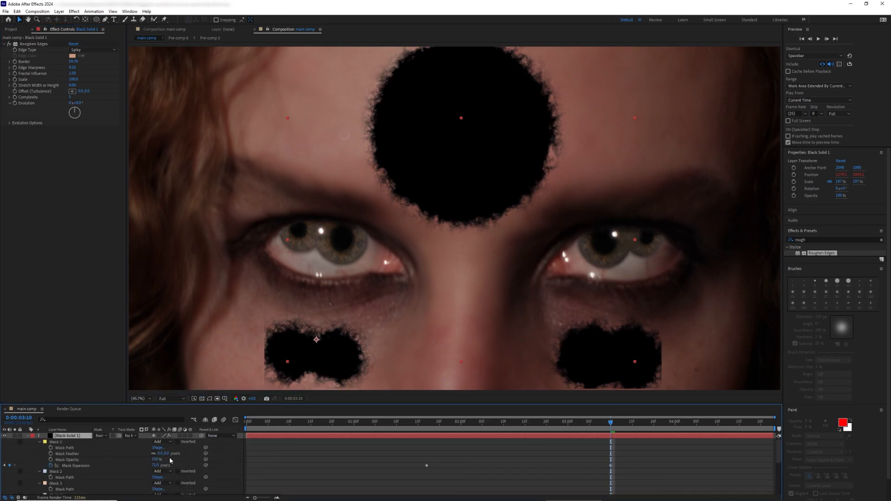
drag(167, 455, 174, 456)
click(169, 455)
text(50)
key(Return)
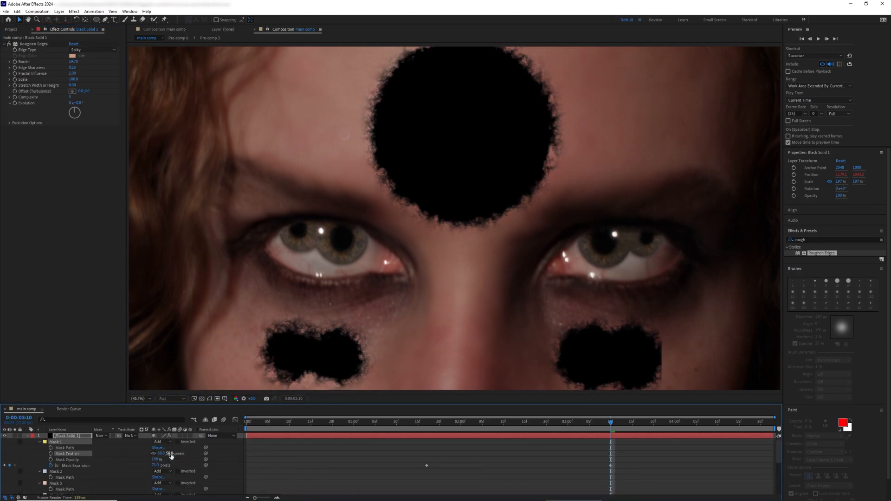
Set the Mask Feather of the black solid's Mask 2 and Mask 3 to 50 pixels
double_click(40, 472)
click(168, 480)
text(50)
key(Return)
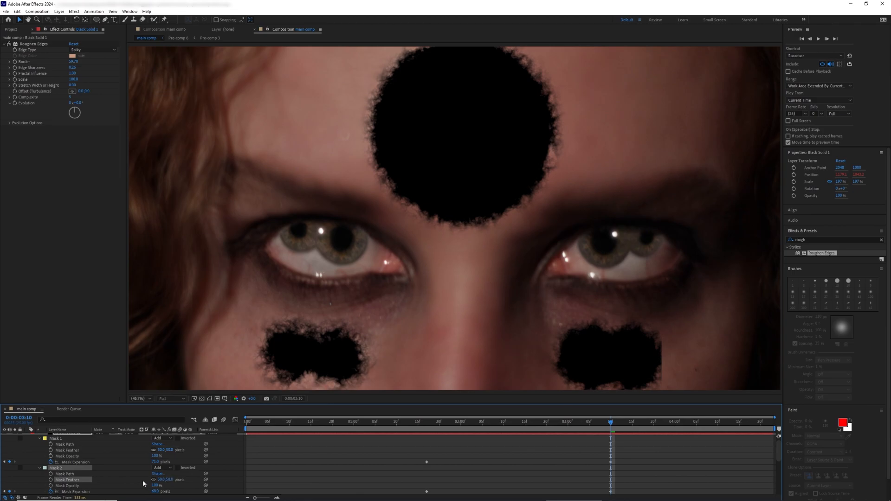
scroll(83, 482, down, 1)
click(40, 481)
click(40, 480)
click(167, 480)
text(50)
key(Return)
scroll(83, 473, down, 2)
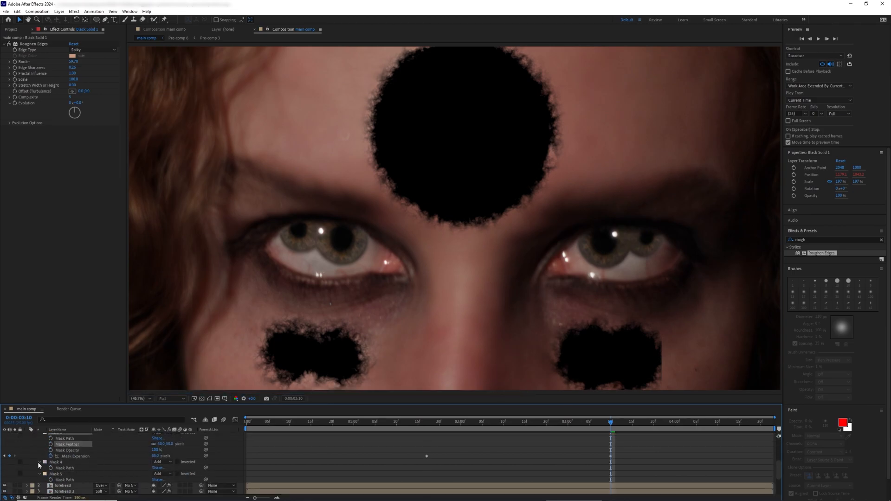
Set the Mask Feather of the black solid's Mask 4 to 50 pixels and of Mask 5 to 100 pixels
double_click(40, 464)
click(167, 474)
text(50)
key(Return)
scroll(92, 469, down, 2)
double_click(40, 468)
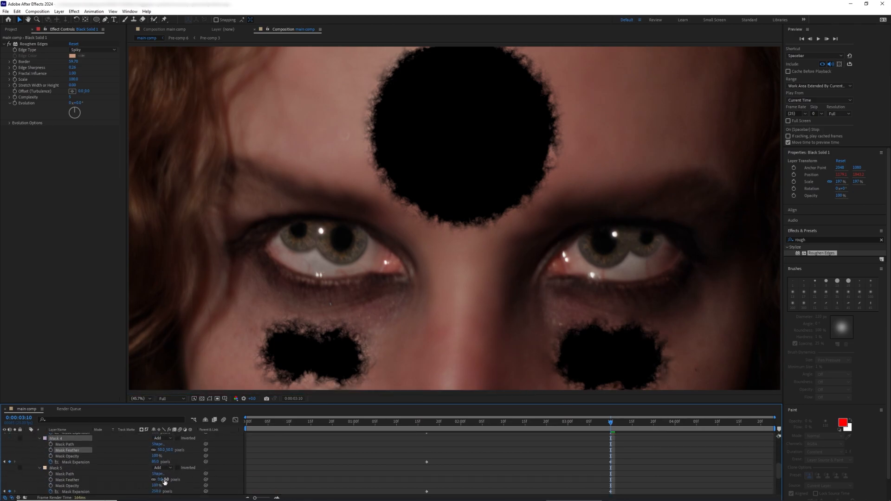
click(166, 480)
text(50)
key(Return)
scroll(93, 464, up, 5)
Add the expression time*200 to the Evolution property of the black solid's Roughen Edges effect
click(34, 45)
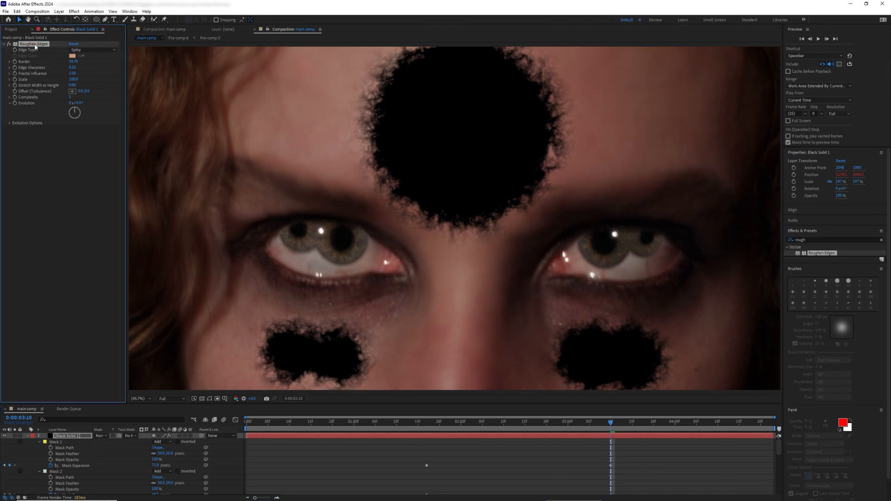
alt+click(16, 102)
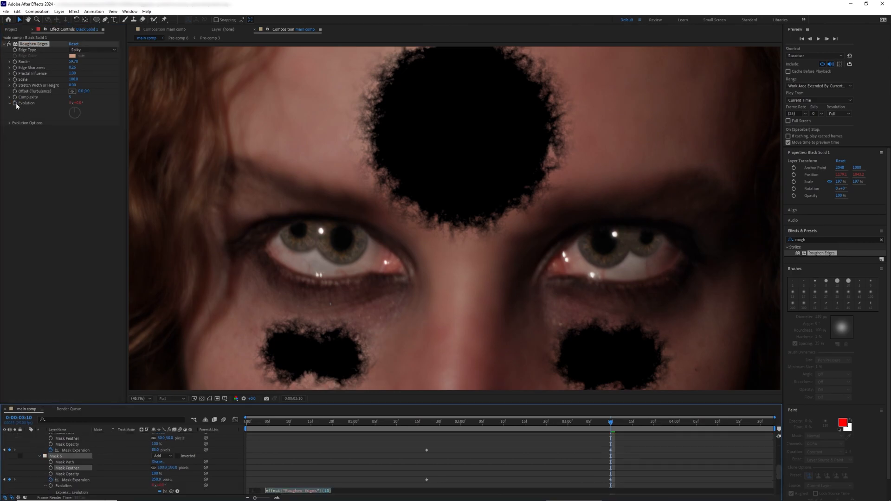
text(time)
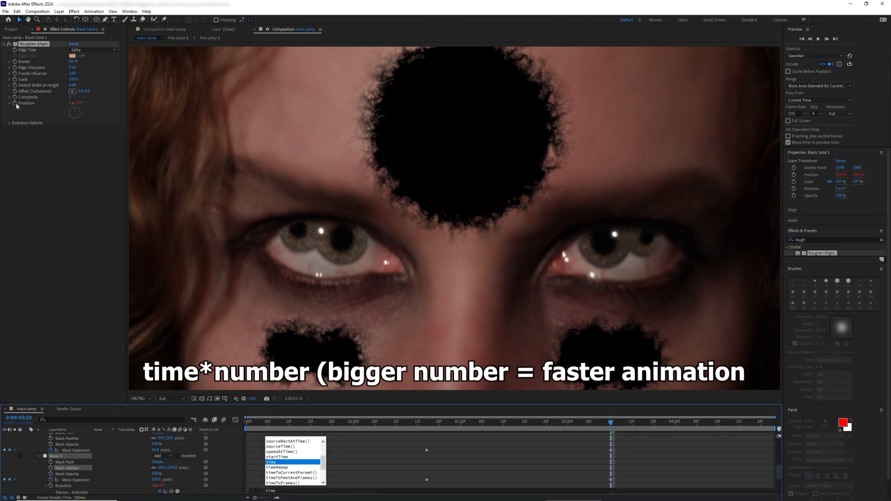
text(*)
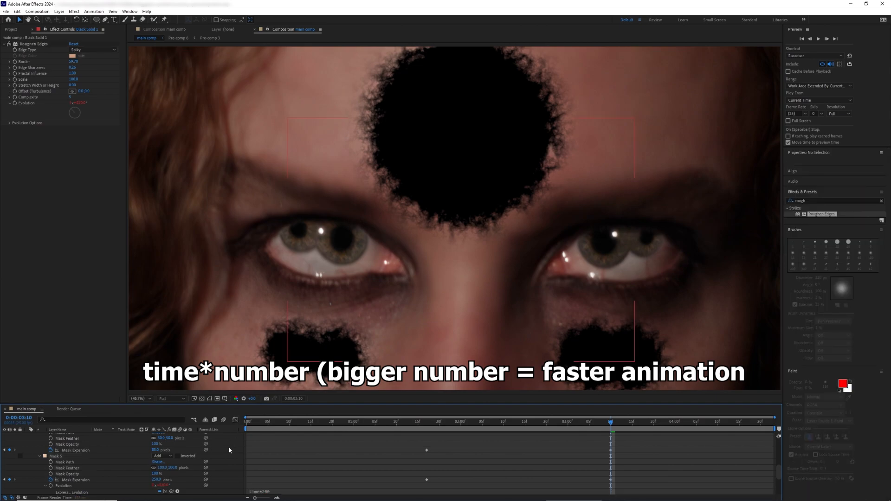
key(KP_Enter)
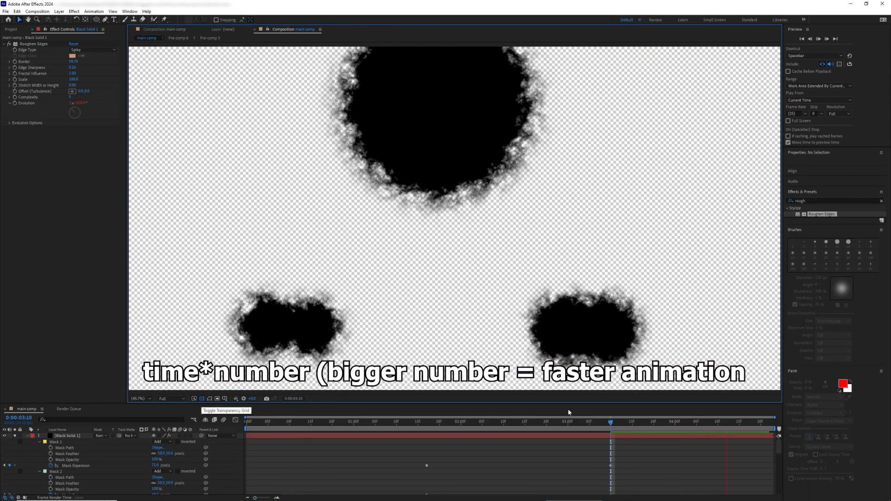
Preview the animated rough edges of the isolated black solid, including from the first mask keyframes at 0:00:01:17
key(space)
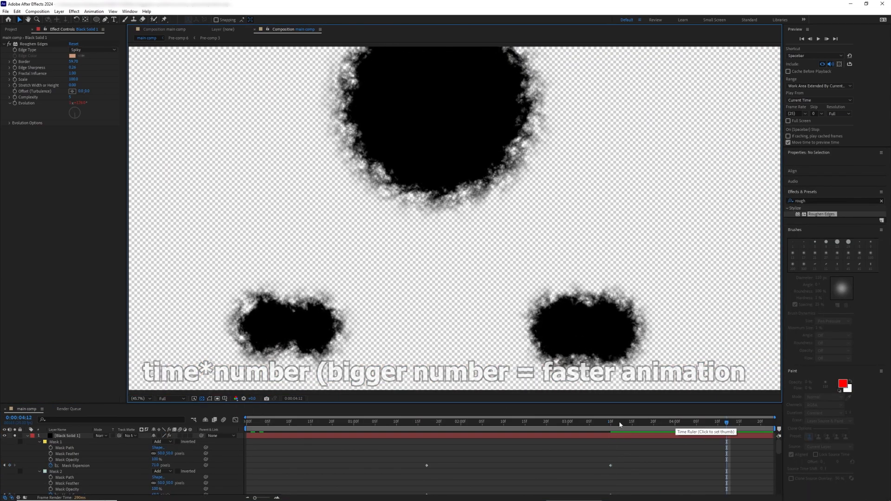
drag(620, 423, 499, 422)
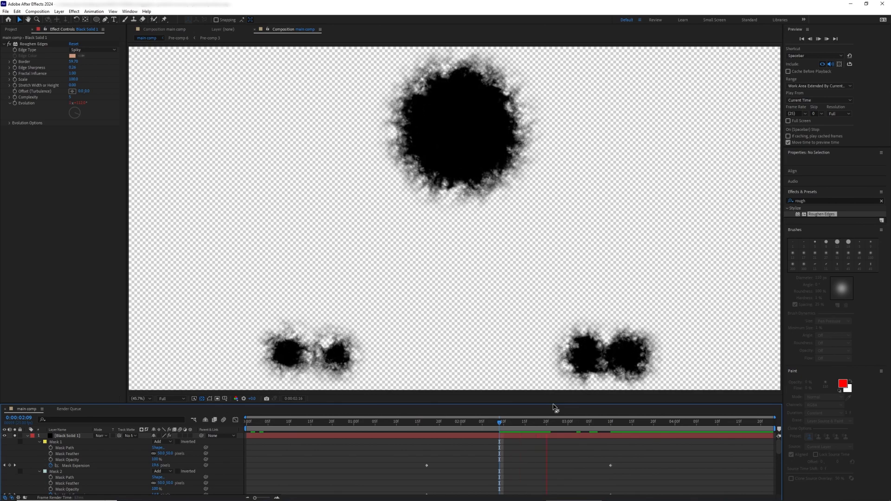
click(427, 423)
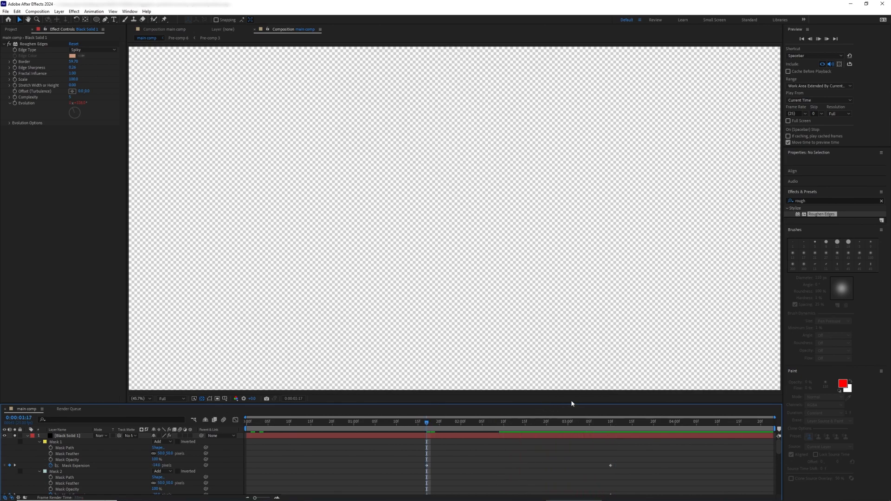
key(space)
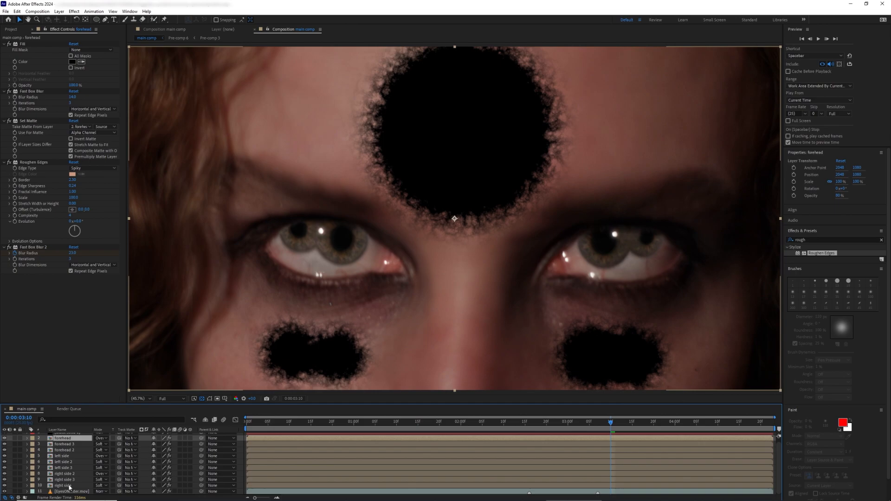
Set Black Solid 1 as the track matte of all nine forehead, left side and right side symbol layers
shift+click(70, 485)
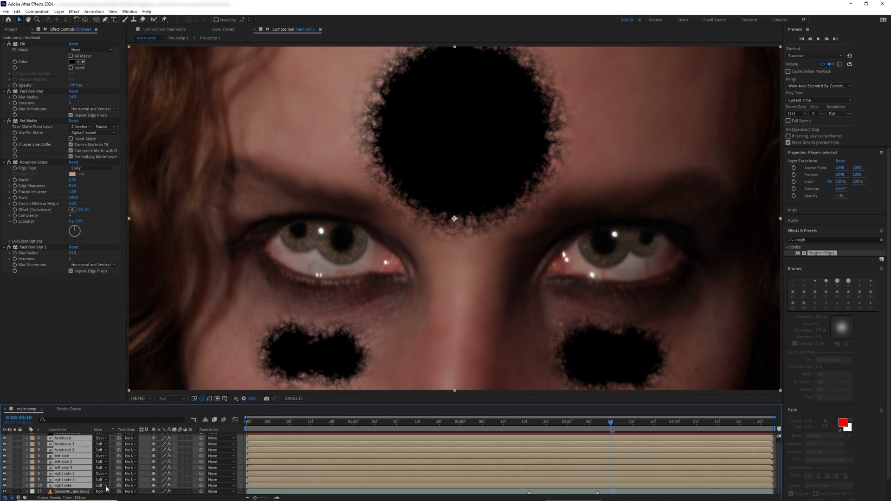
scroll(134, 470, up, 1)
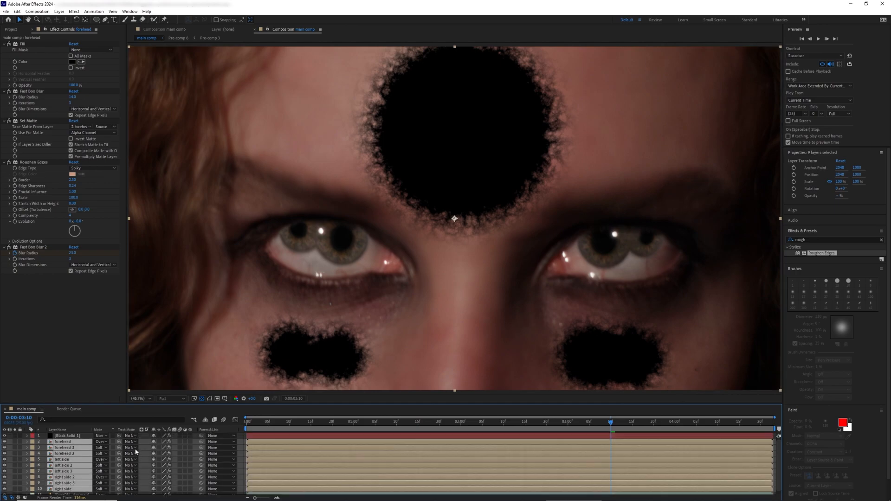
click(133, 446)
click(147, 358)
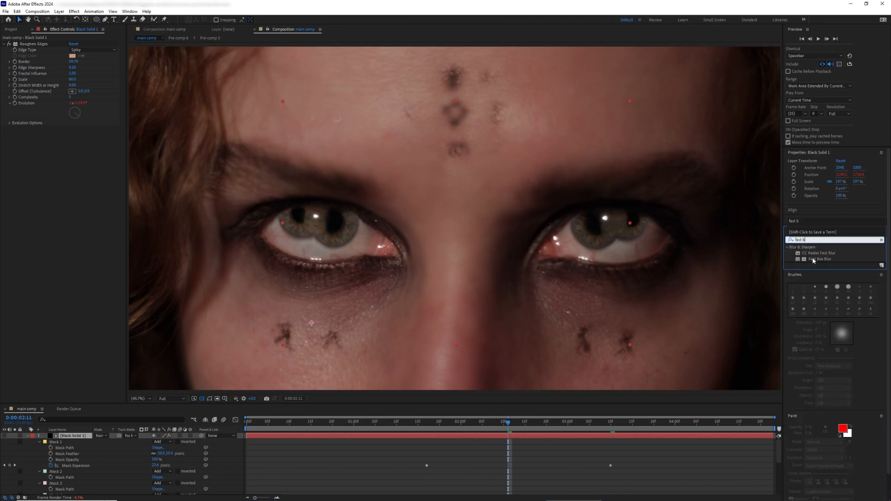
Apply Fast Box Blur with a Blur Radius of 4 to the black solid and Easy Ease its Mask Expansion keyframes
double_click(806, 259)
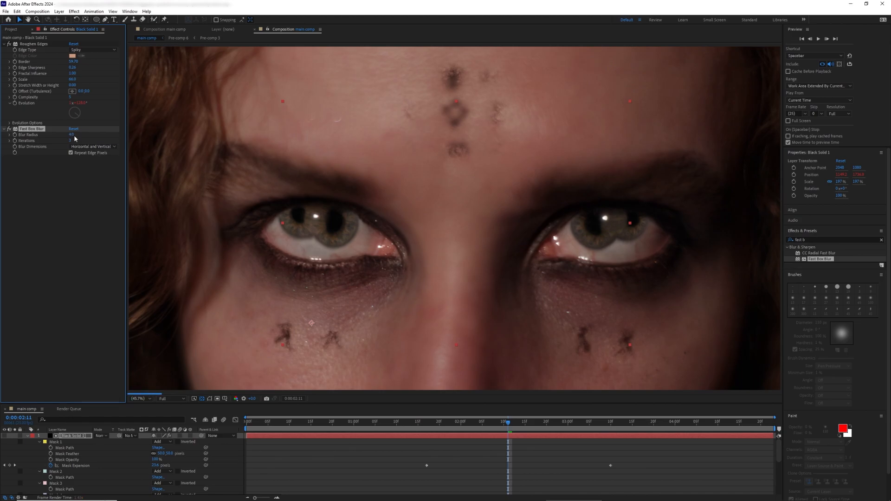
drag(622, 474, 414, 453)
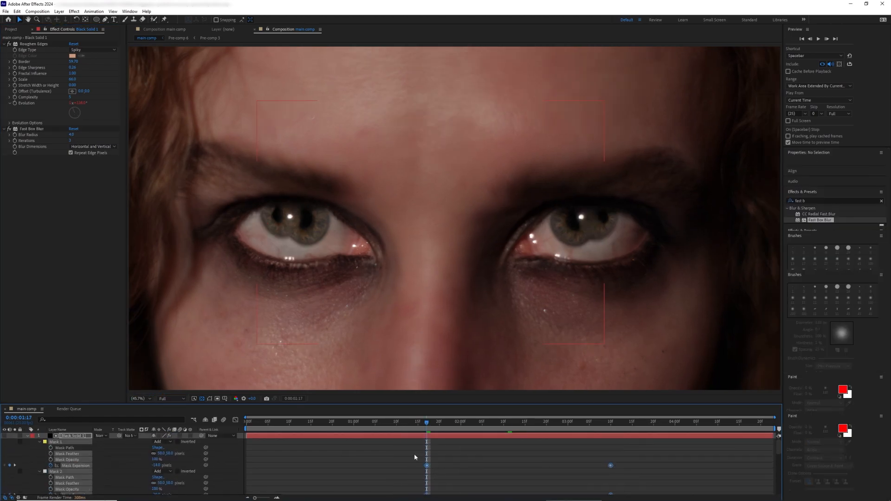
click(27, 436)
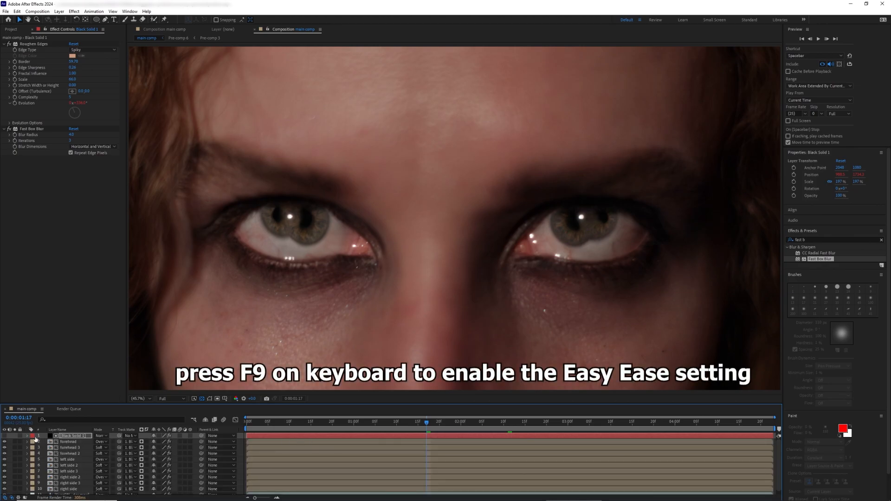
click(27, 437)
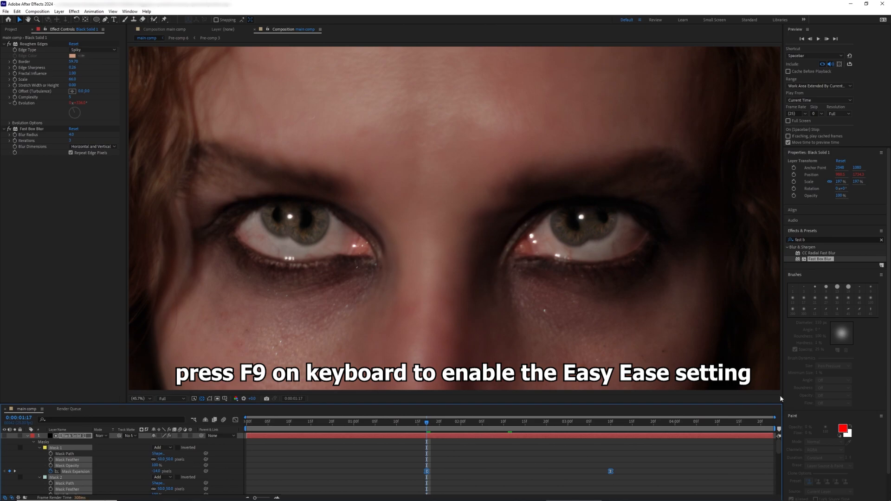
Delay Mask 5's Mask Expansion keyframes to about 0:00:02:11 and 0:00:04:04 and preview the symbol reveal
click(423, 425)
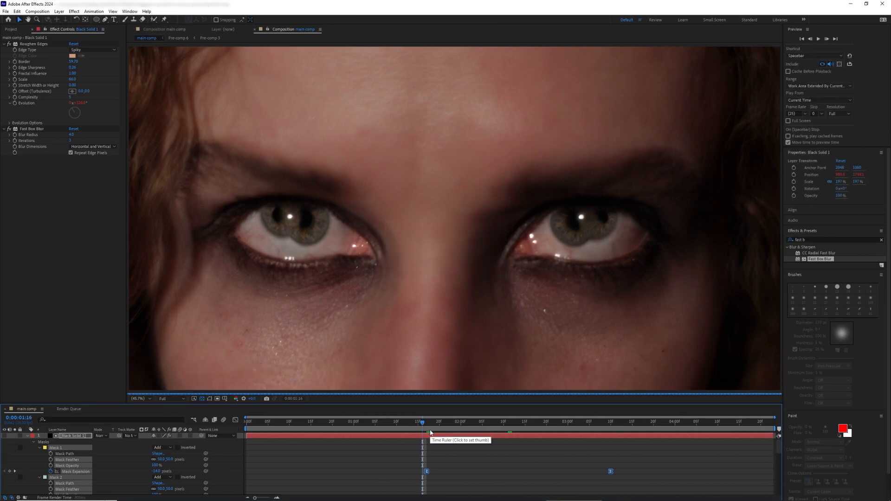
scroll(431, 433, down, 5)
key(space)
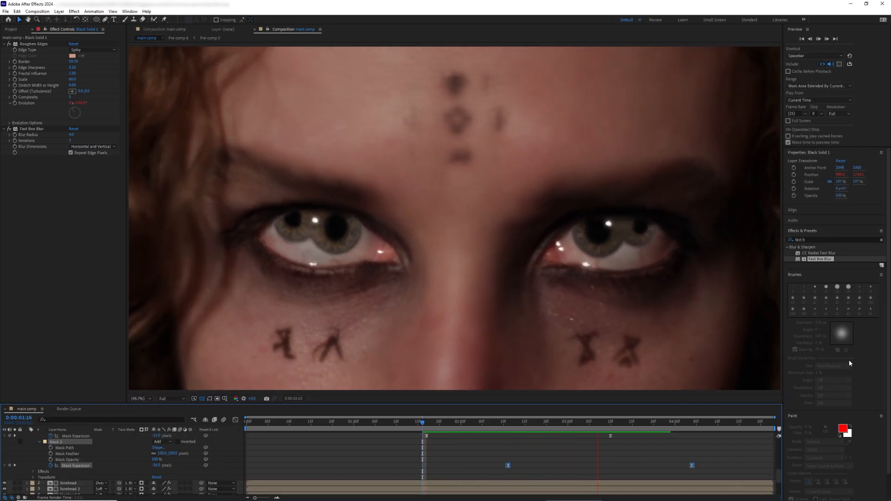
key(space)
Move Mask 4's Mask Expansion keyframes to 0:00:00:00 and about 0:00:03:01
click(615, 423)
scroll(611, 453, up, 1)
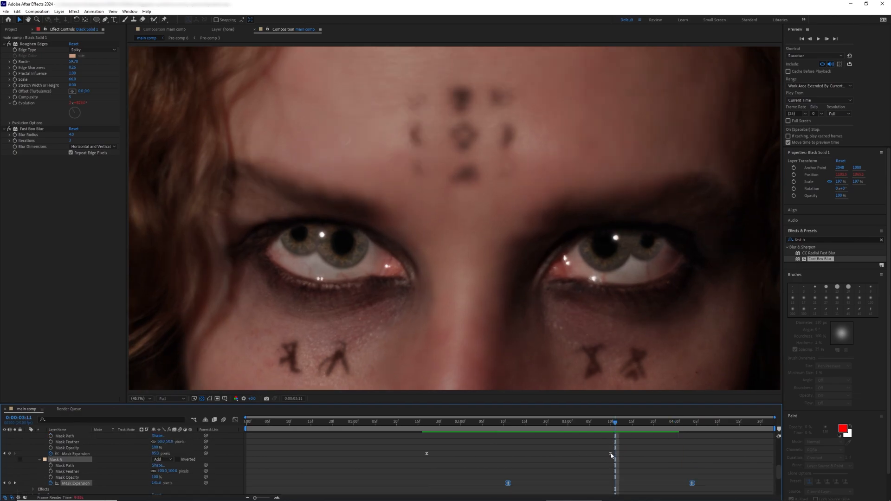
drag(611, 454, 572, 454)
drag(427, 453, 306, 453)
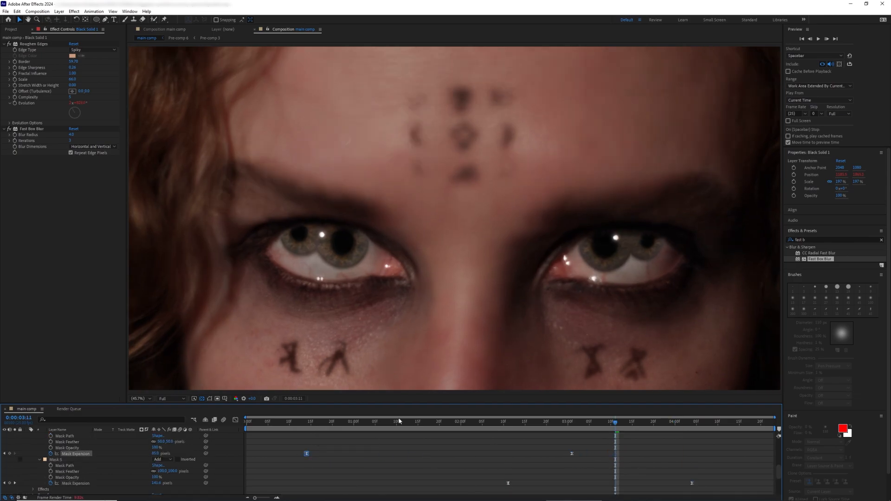
drag(530, 424, 247, 457)
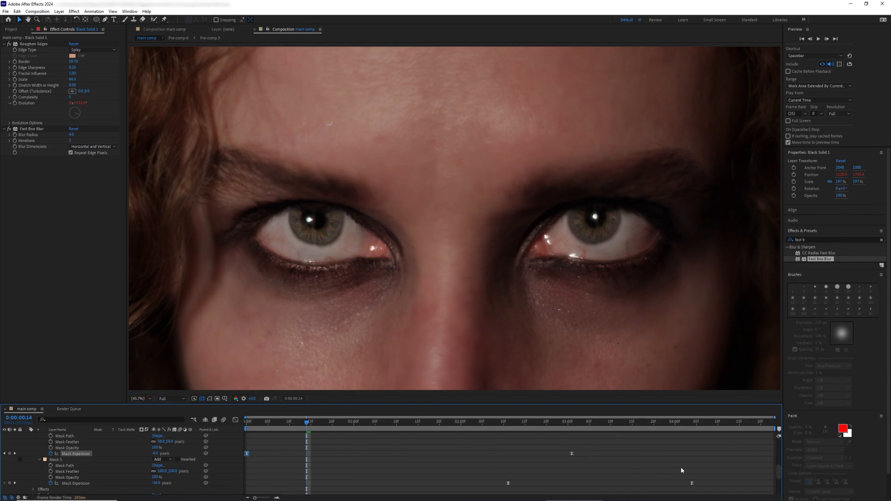
Raise Mask 5's Mask Feather to about 220 pixels and move its Mask Expansion keyframes to about 0:00:01:12 and 0:00:03:17
drag(509, 483, 418, 483)
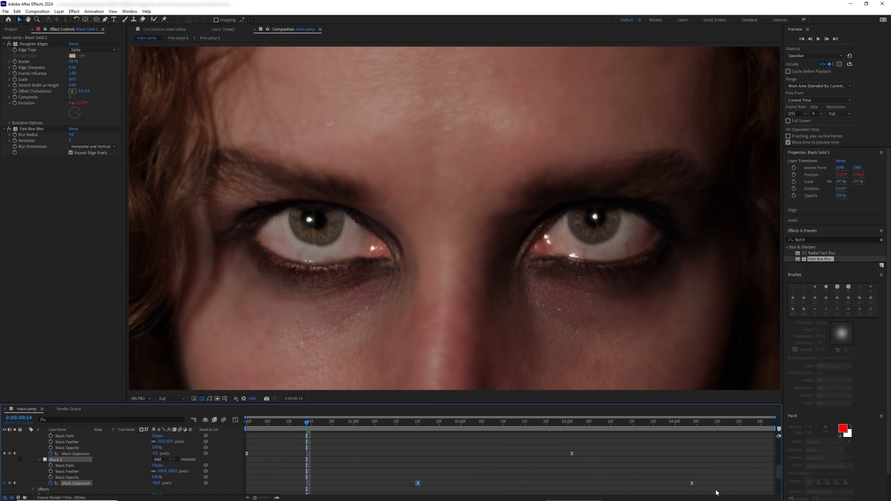
click(435, 422)
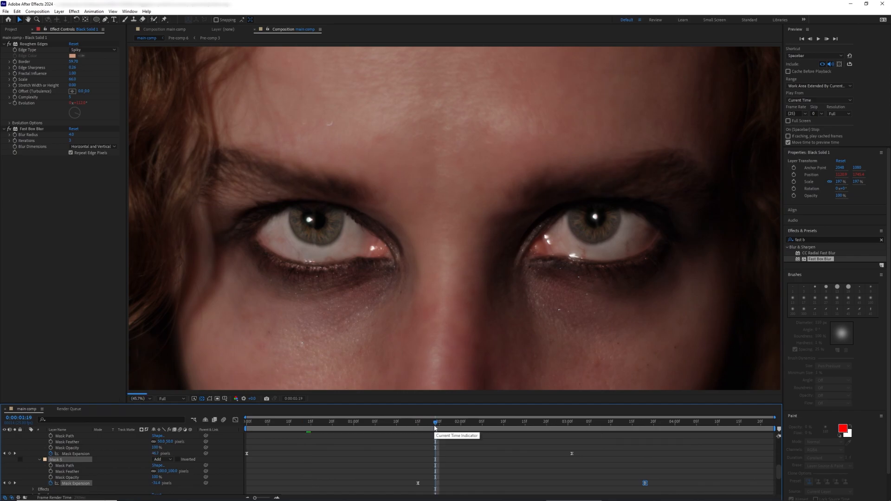
drag(168, 472, 226, 472)
drag(574, 423, 516, 422)
drag(645, 483, 640, 483)
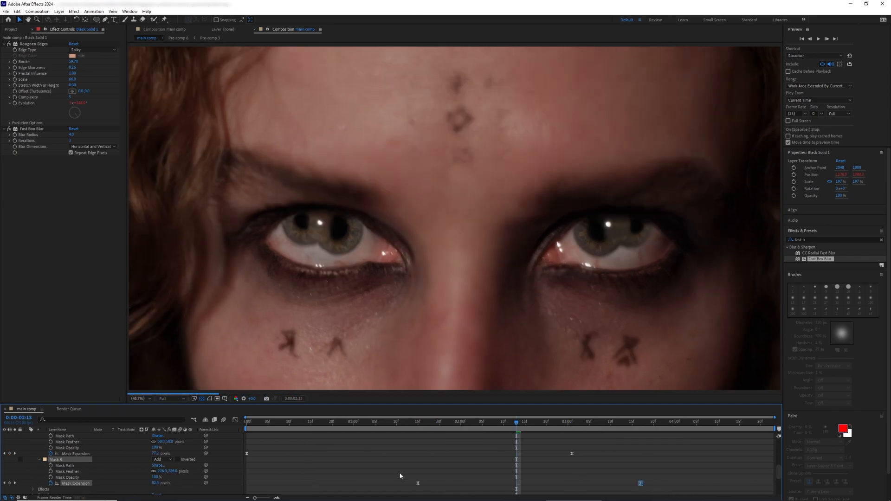
click(418, 484)
drag(417, 484, 404, 484)
Set the Blur Radius of the black solid's Fast Box Blur to 10
key(Home)
click(72, 134)
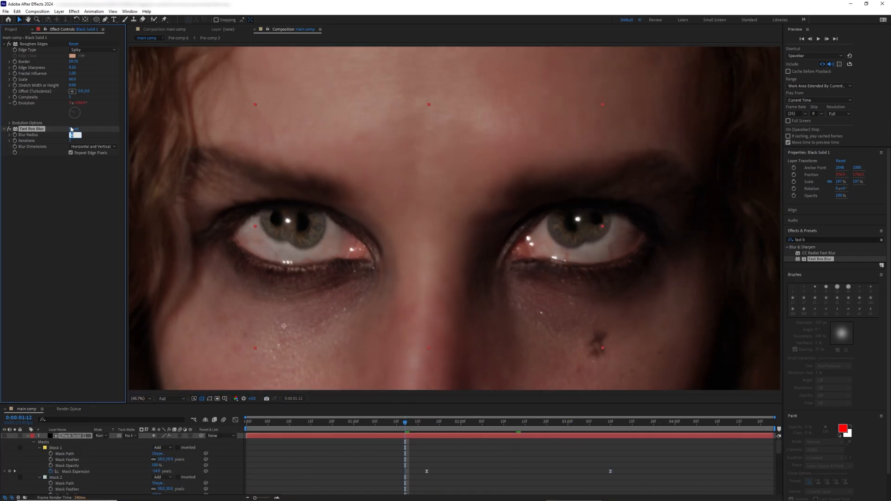
text(10)
key(Return)
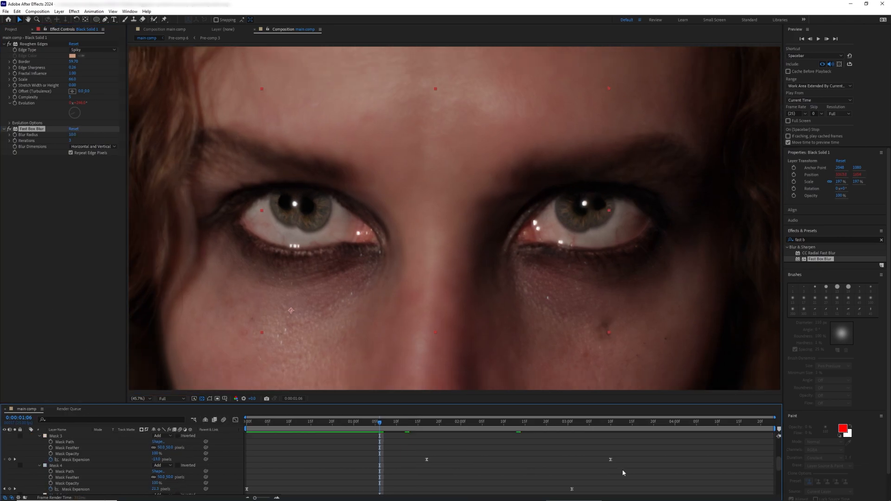
Move the Mask Expansion keyframes of Masks 1, 2 and 3 to 0:00:00:00 and about 0:00:03:01
drag(622, 472, 571, 473)
scroll(603, 473, down, 4)
drag(398, 468, 397, 465)
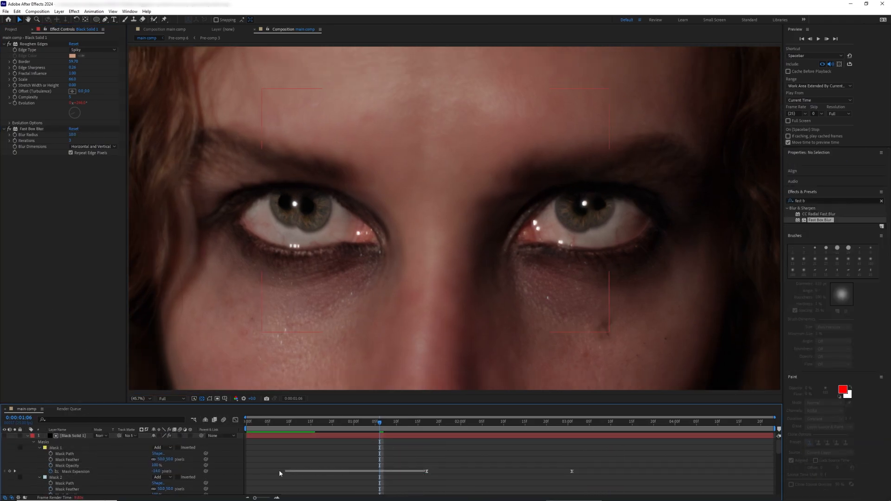
scroll(418, 469, down, 1)
drag(441, 492, 402, 446)
scroll(442, 453, down, 5)
scroll(442, 453, up, 2)
drag(317, 457, 248, 457)
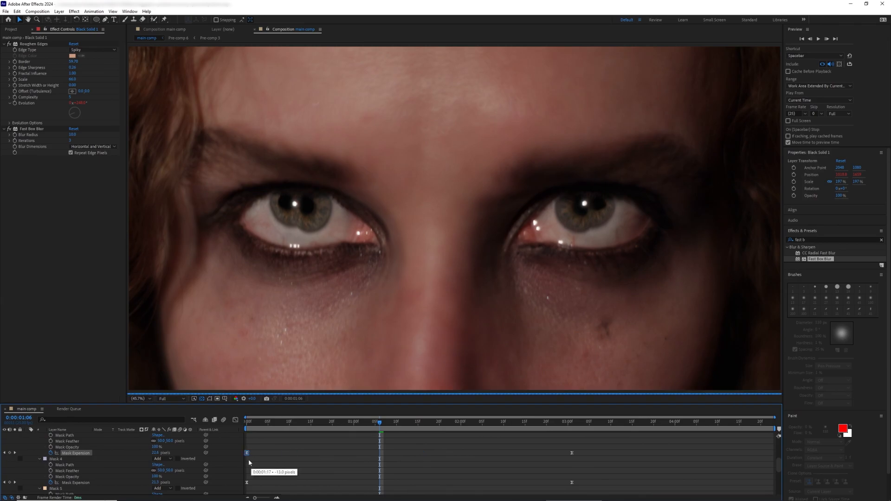
Preview the reveal from the start and delay the Mask Expansion keyframes of Masks 1 to 4 to about 0:00:00:12 and 0:00:03:13
click(247, 423)
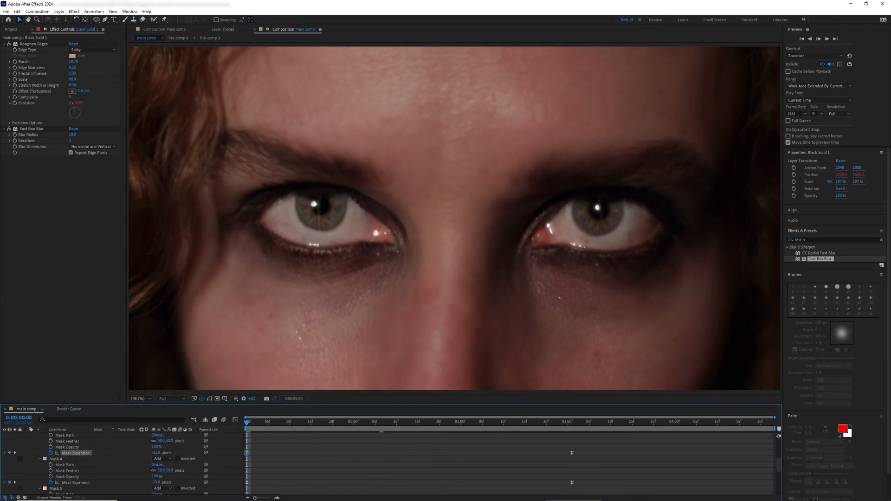
key(space)
scroll(298, 464, up, 4)
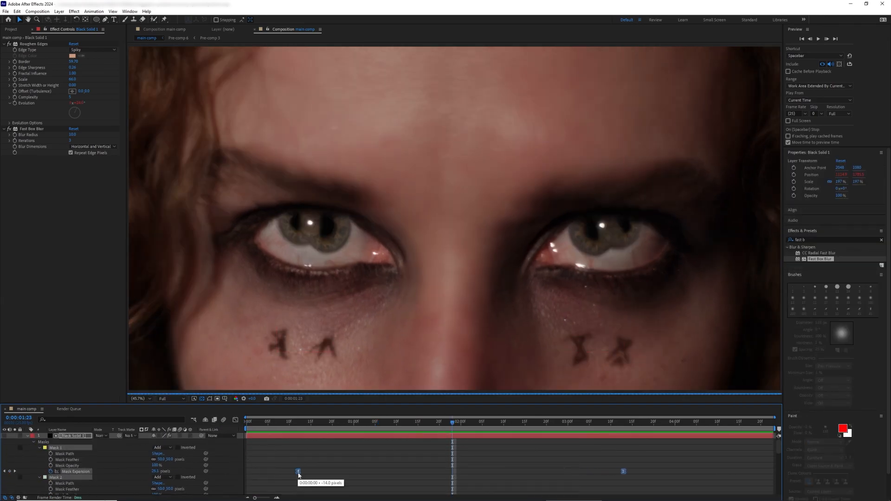
Move Mask 5's first Mask Expansion keyframe to about 0:00:01:03 and check the forehead reveal at 0:00:02:12
scroll(403, 448, down, 6)
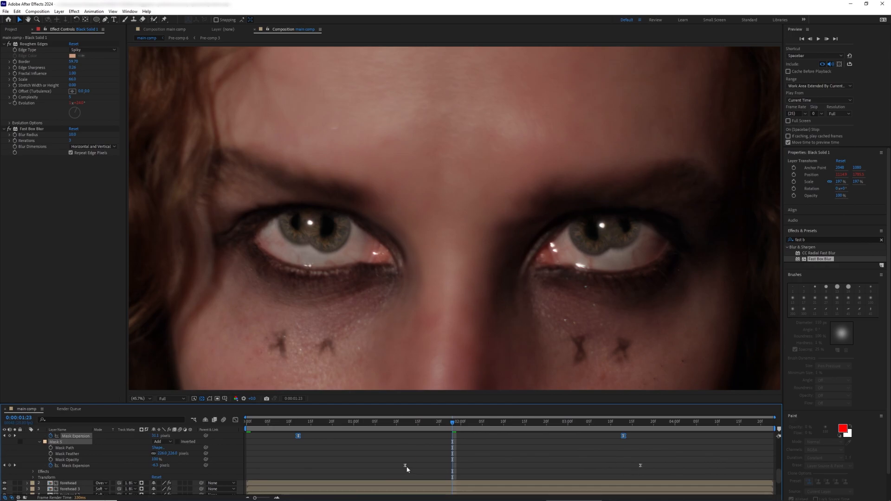
drag(405, 466, 366, 468)
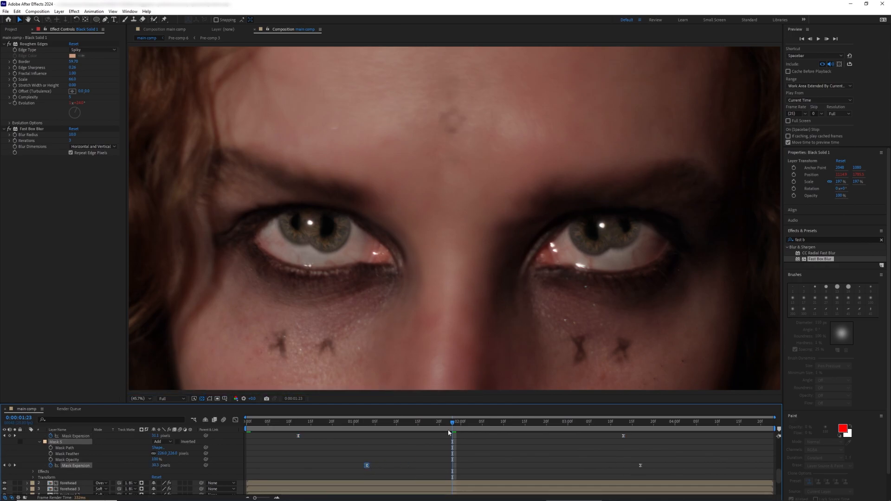
drag(453, 430, 513, 427)
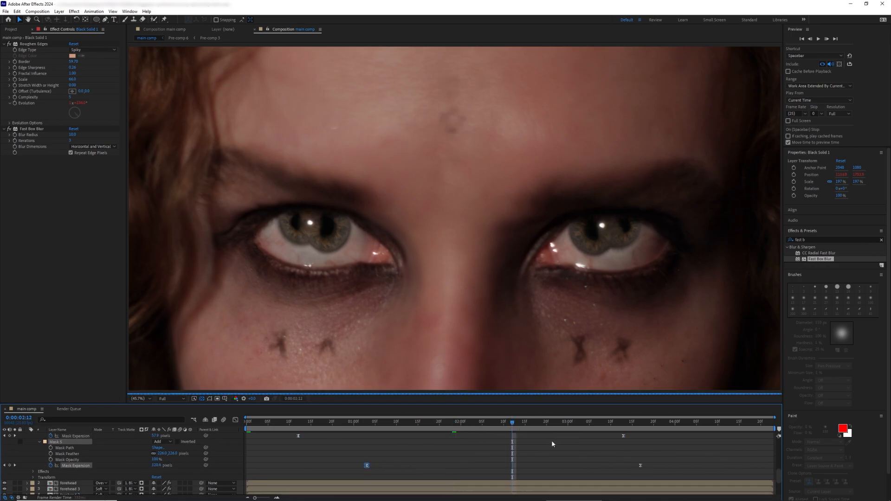
click(139, 461)
click(69, 443)
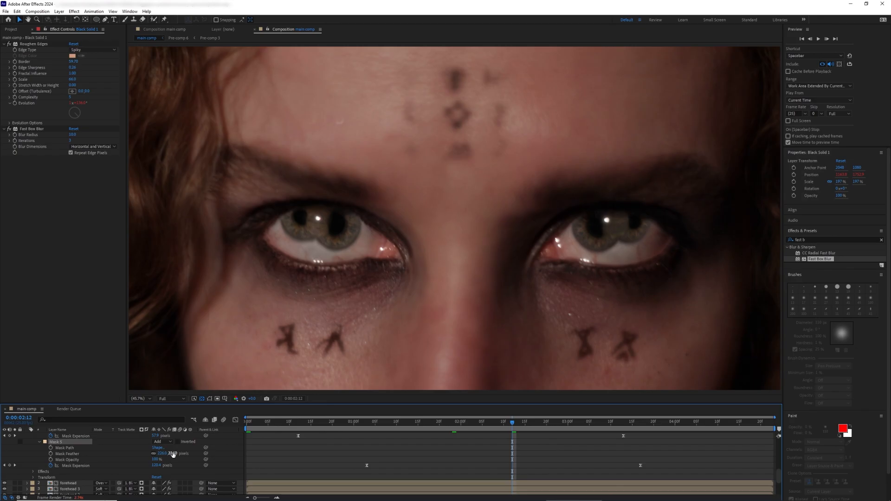